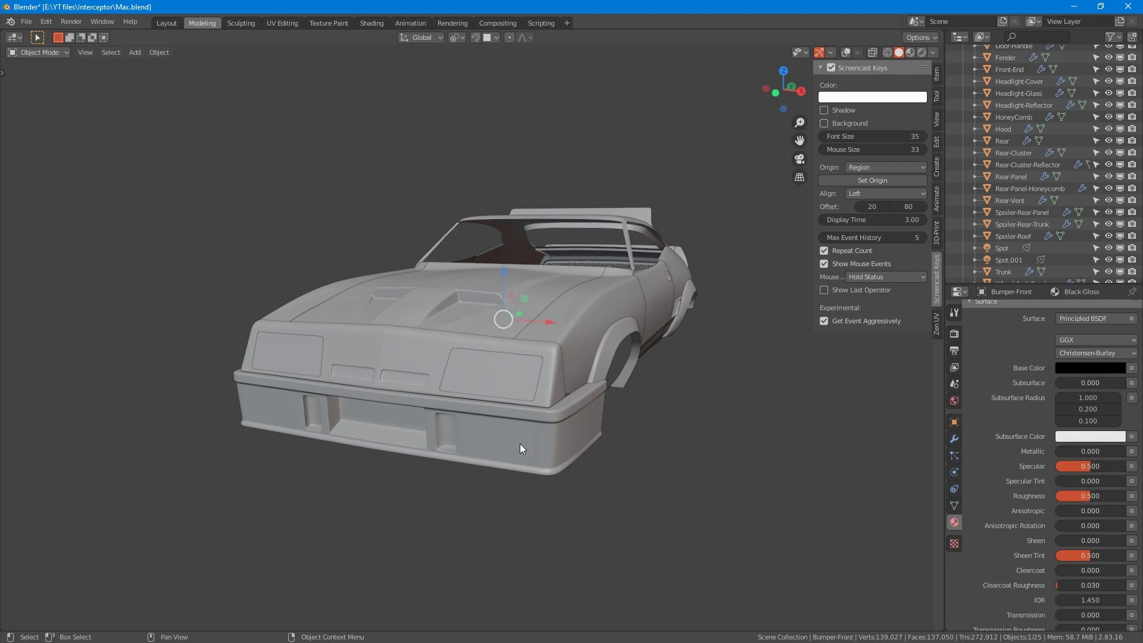
- Show the viewport overlays and hide the two spot lights, Spot and Spot.001, after checking the reference photo
{"action": "left_click", "coordinate": [845, 52]}
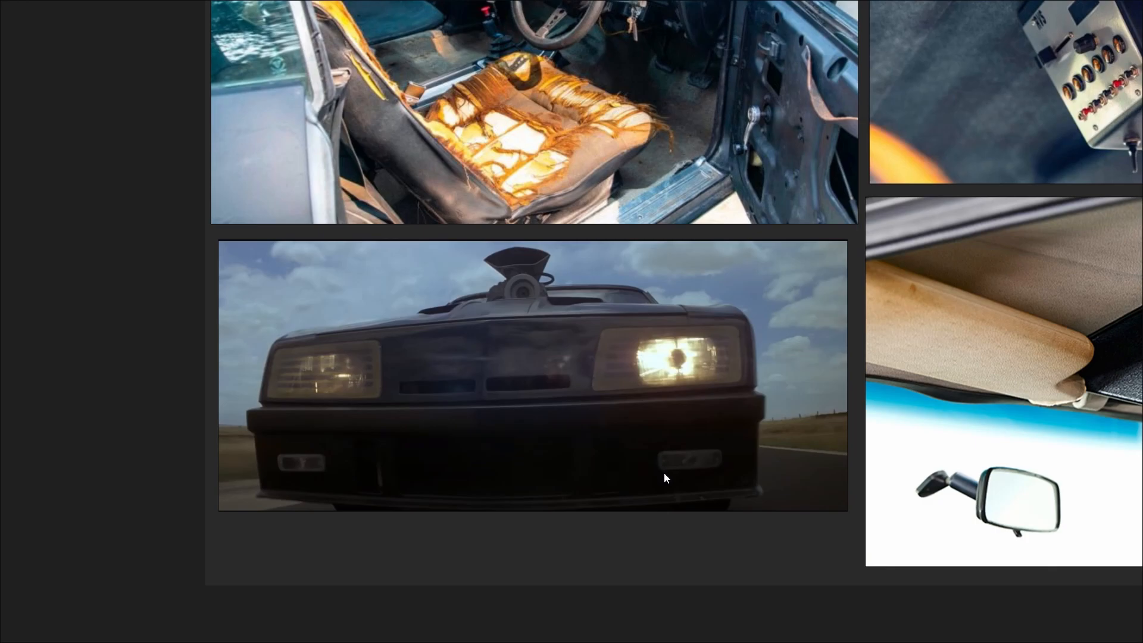
{"action": "middle_click_drag", "start_coordinate": [637, 484], "coordinate": [609, 403]}
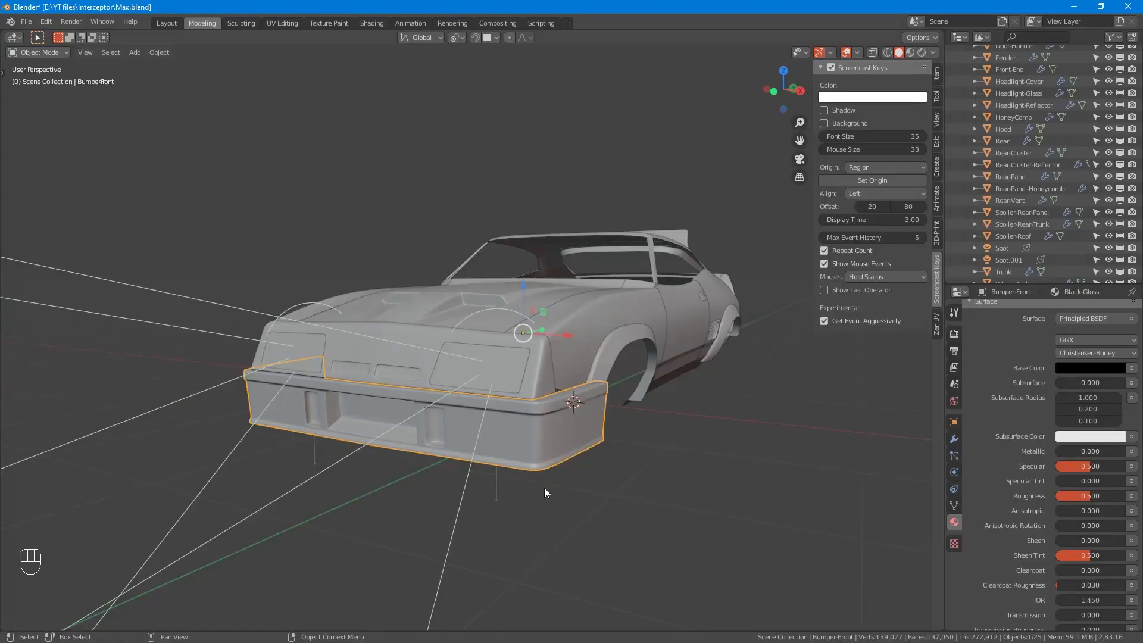
{"action": "middle_click_drag", "start_coordinate": [544, 487], "coordinate": [553, 461]}
{"action": "left_click_drag", "start_coordinate": [94, 364], "coordinate": [227, 499]}
{"action": "left_click", "coordinate": [1108, 248]}
{"action": "left_click", "coordinate": [1108, 260]}
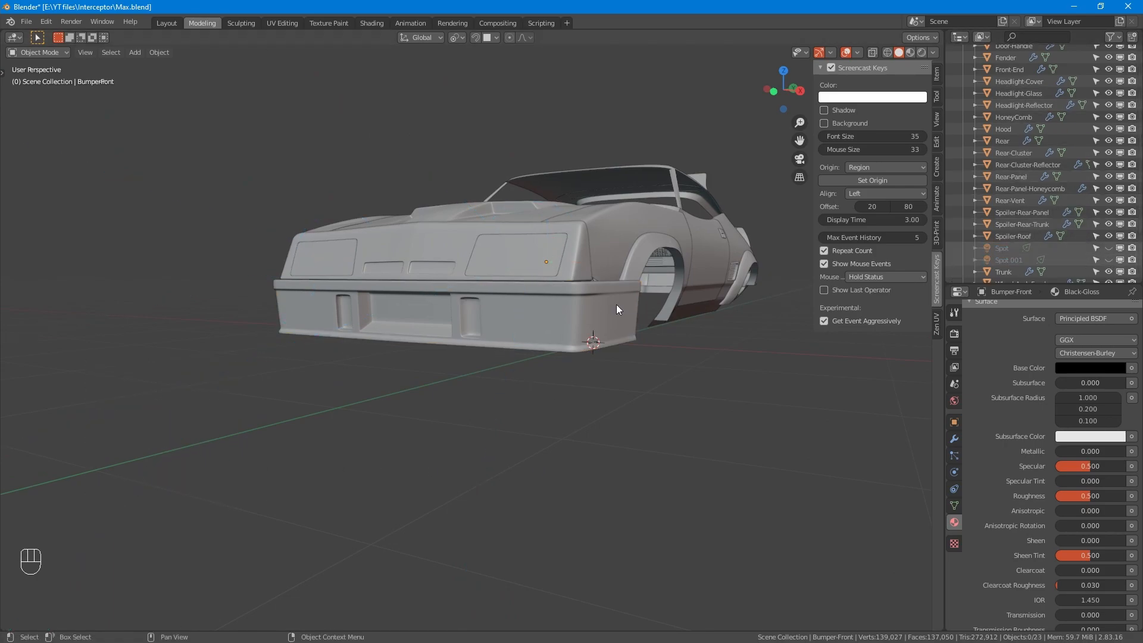
- Select the front bumper, frame it in front orthographic view and enter Edit Mode
{"action": "left_click", "coordinate": [531, 323]}
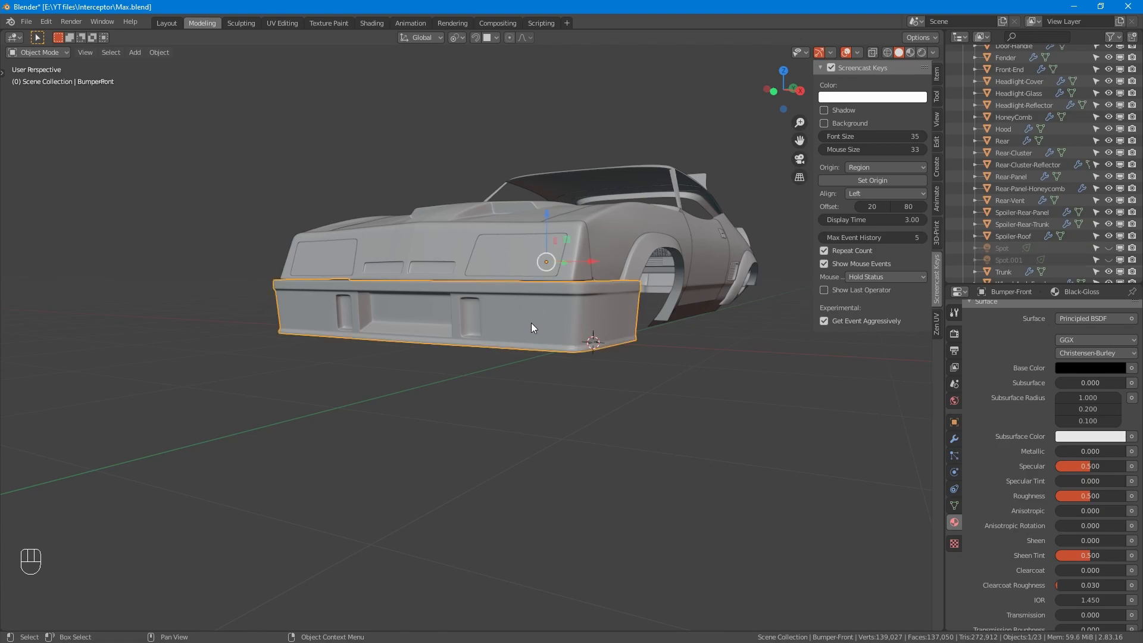
{"action": "key", "text": "KP_1"}
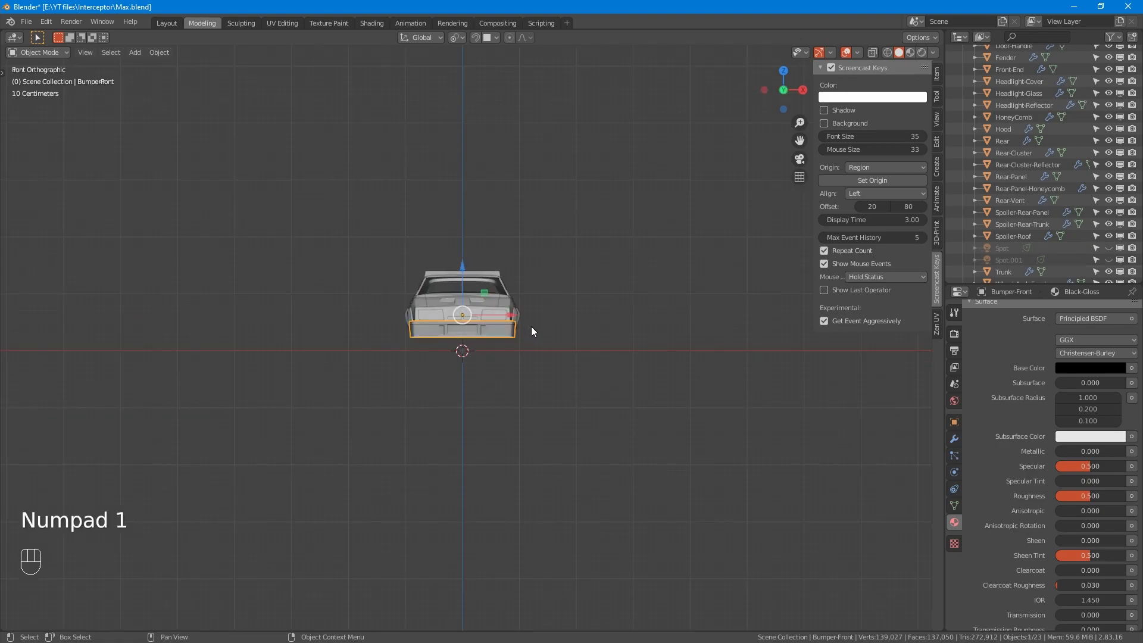
{"action": "key", "text": "KP_Decimal"}
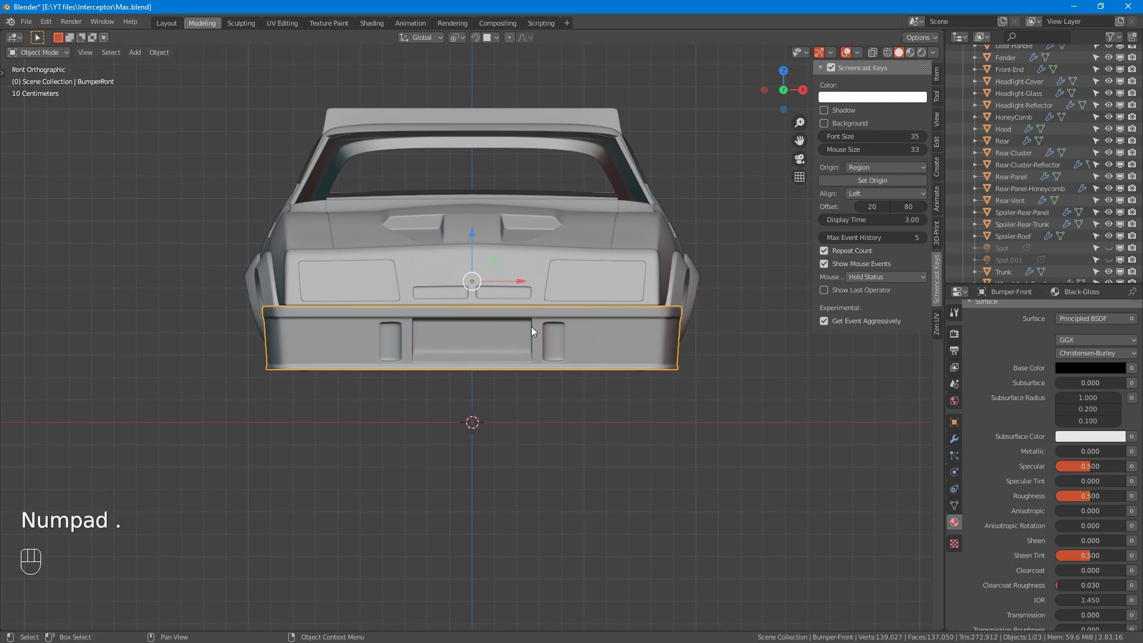
{"action": "scroll", "coordinate": [628, 381], "scroll_direction": "up", "scroll_amount": 3}
{"action": "scroll", "coordinate": [534, 343], "scroll_direction": "up", "scroll_amount": 2}
{"action": "key", "text": "Tab"}
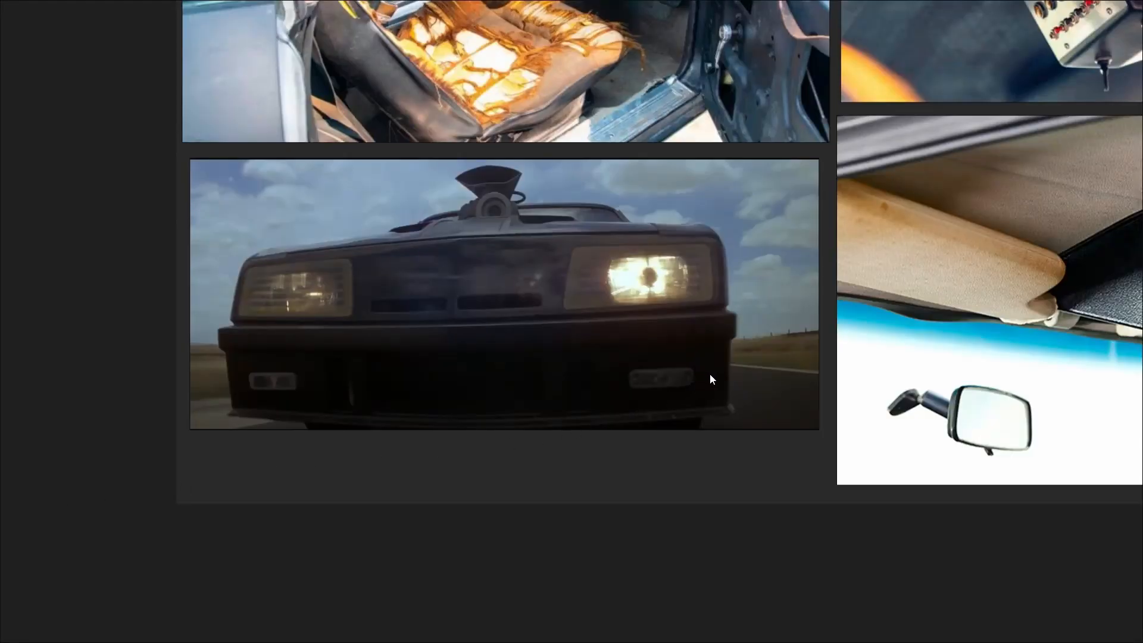
- Using the reference photos of the bumper lights, add one horizontal loop cut across the bumper face with a slide factor of -0.125
{"action": "scroll", "coordinate": [744, 106], "scroll_direction": "down", "scroll_amount": 7}
{"action": "middle_click_drag", "start_coordinate": [737, 111], "coordinate": [471, 585]}
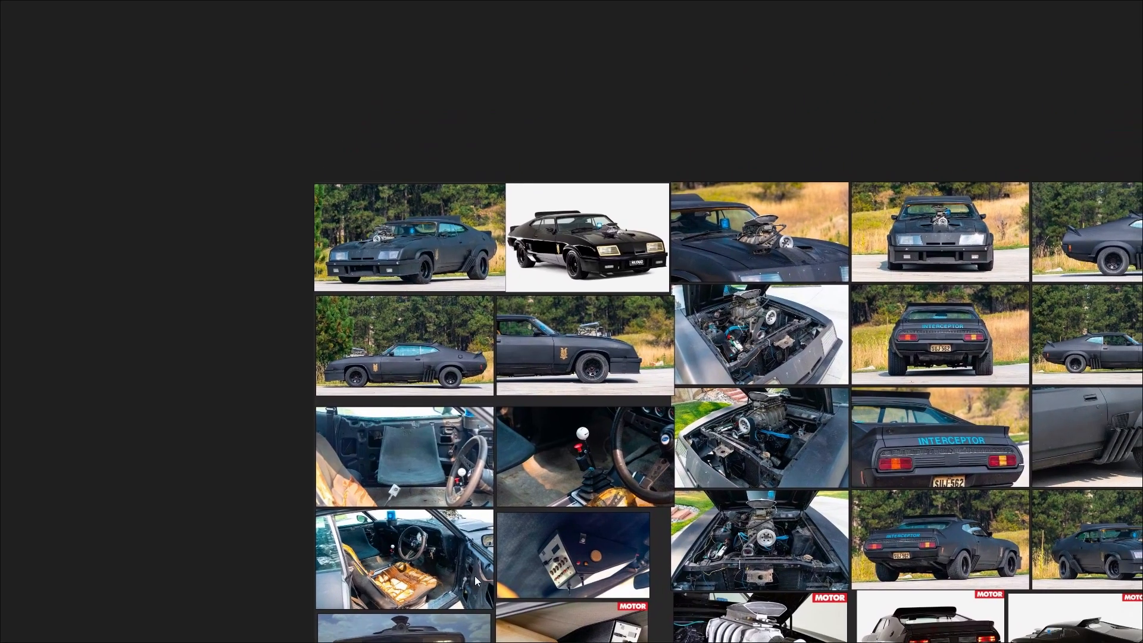
{"action": "scroll", "coordinate": [631, 274], "scroll_direction": "up", "scroll_amount": 10}
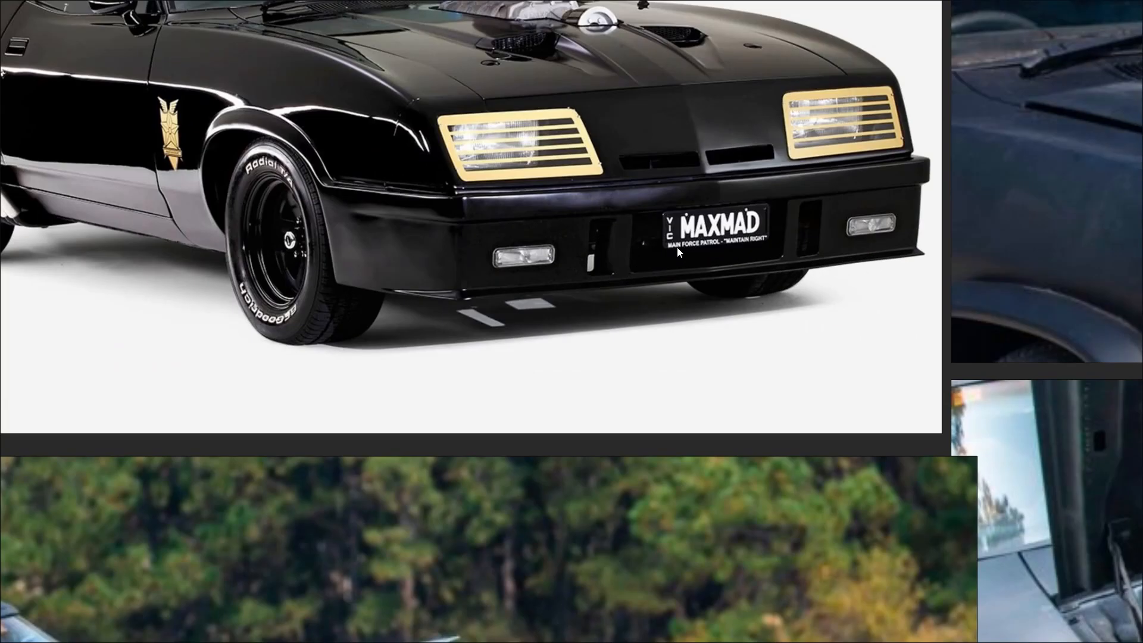
{"action": "scroll", "coordinate": [680, 251], "scroll_direction": "up", "scroll_amount": 2}
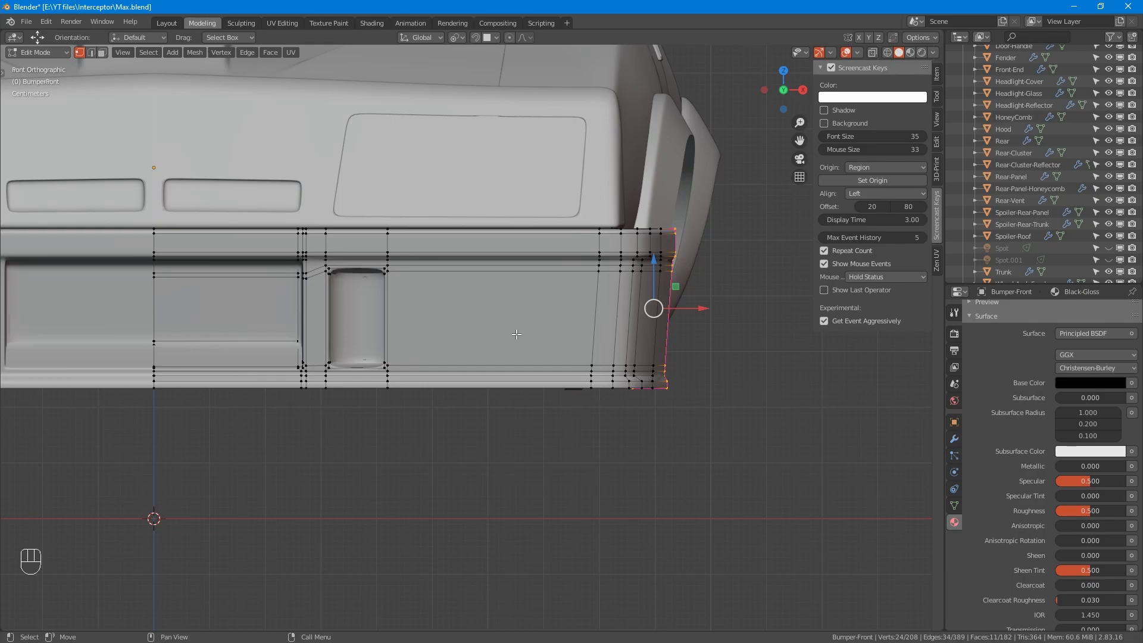
{"action": "middle_click_drag", "start_coordinate": [516, 334], "coordinate": [519, 341], "text": "shift"}
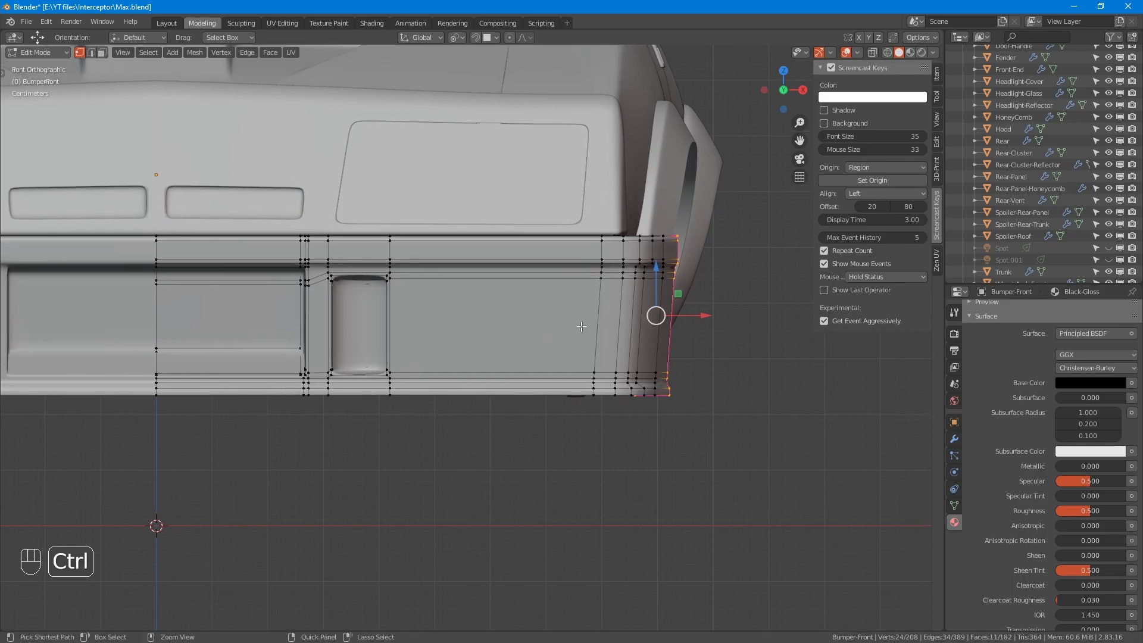
{"action": "key", "text": "ctrl+r"}
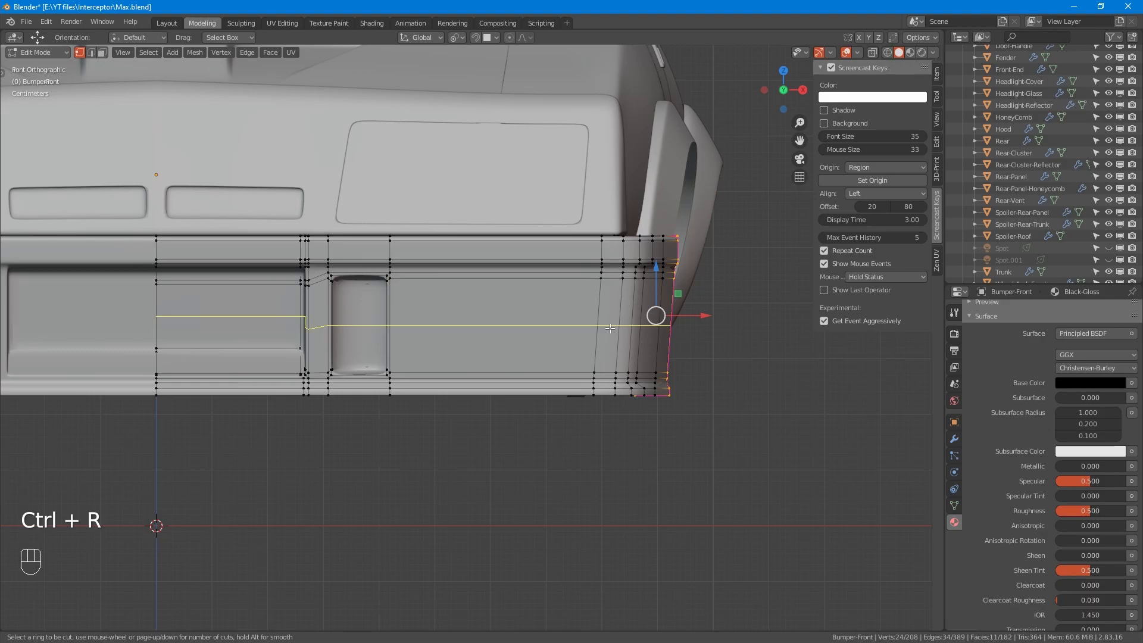
{"action": "left_click", "coordinate": [610, 329]}
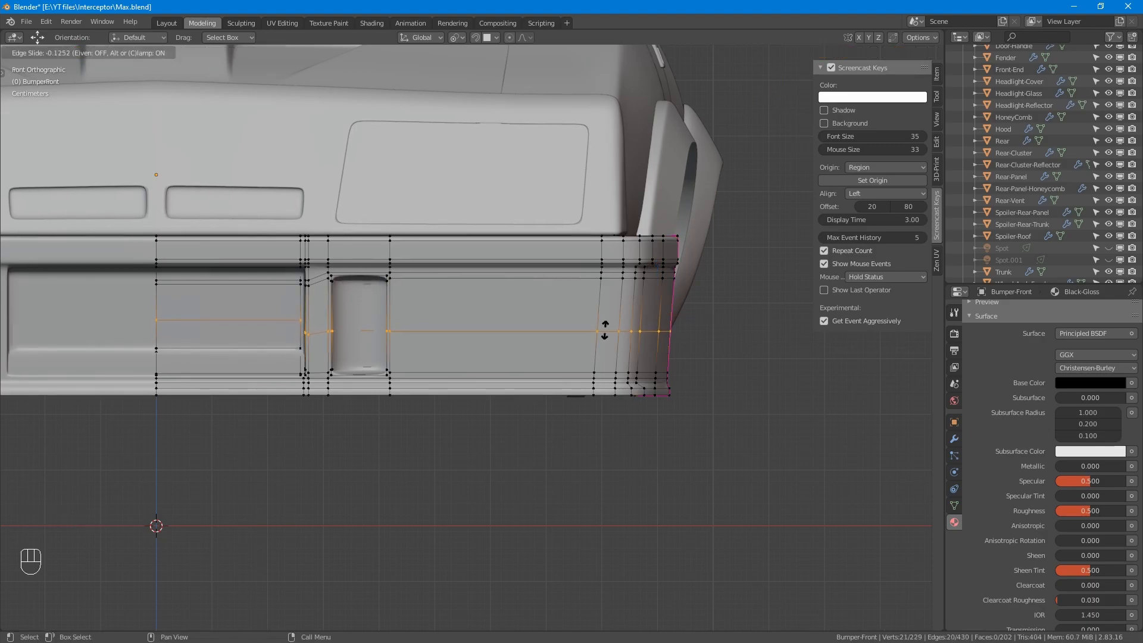
{"action": "left_click", "coordinate": [605, 329]}
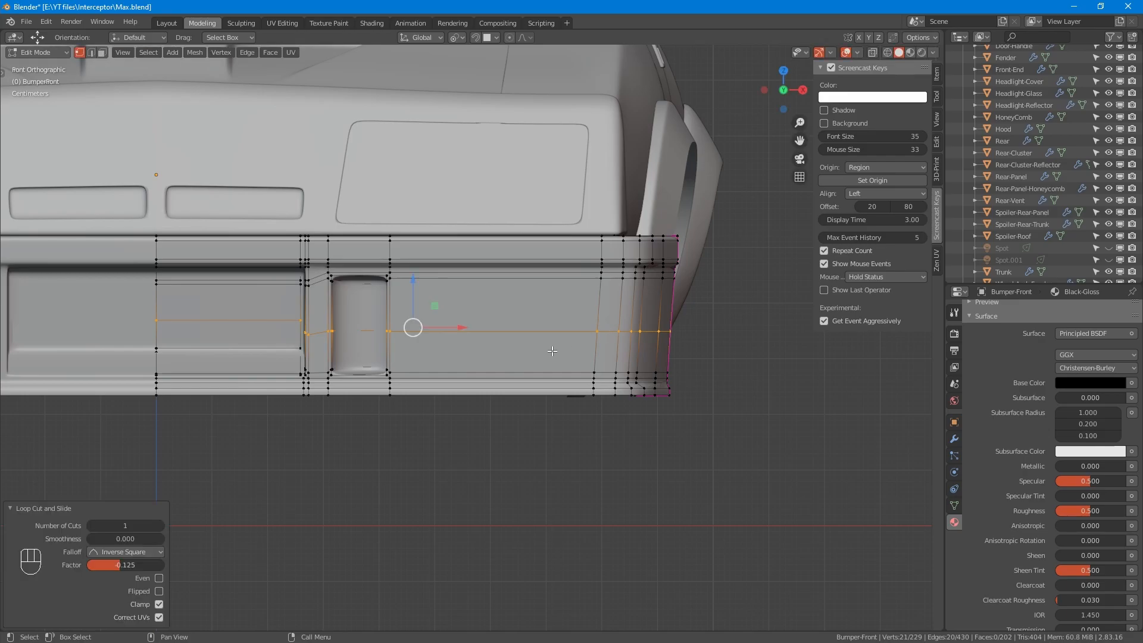
- Bevel the horizontal loop with an offset of 0.0293 m to form a band for the light's height
{"action": "key", "text": "ctrl+b"}
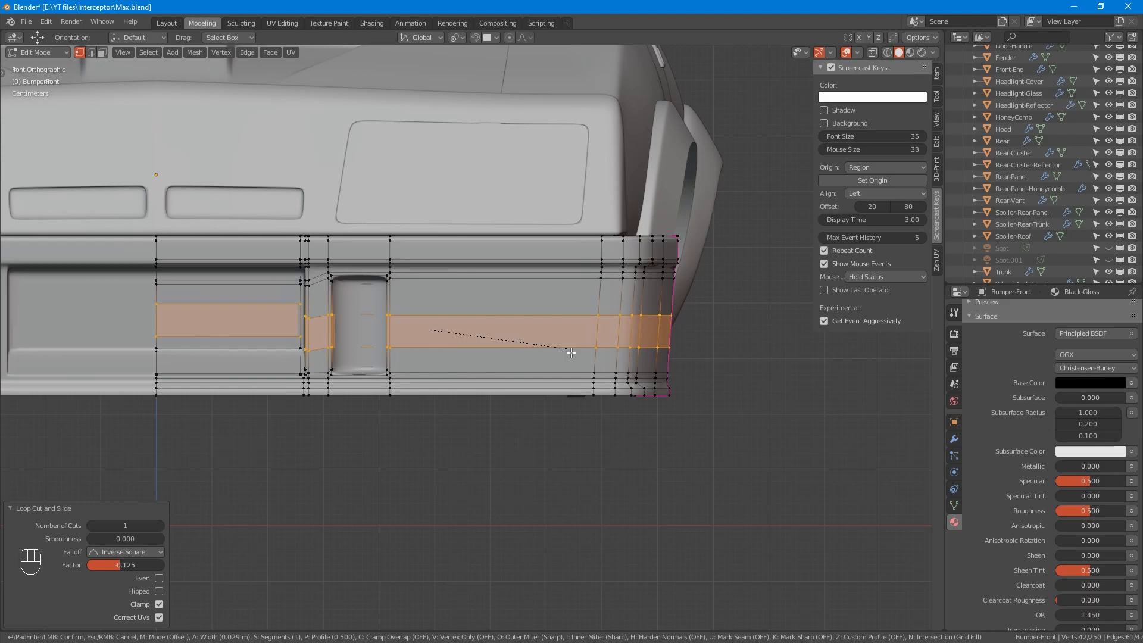
{"action": "key", "text": "shift"}
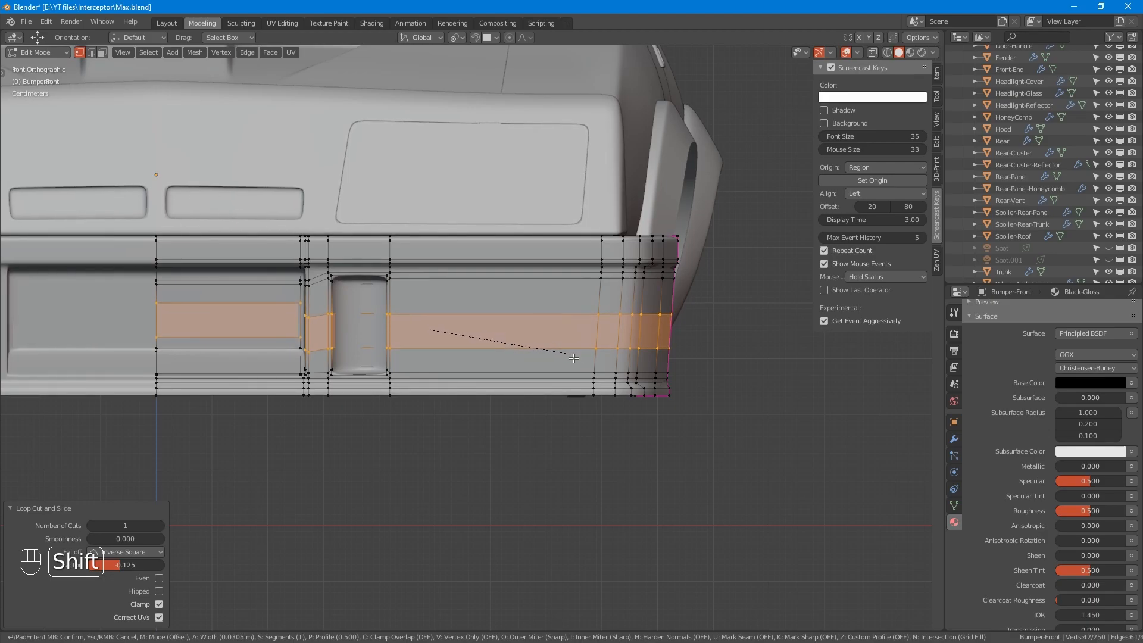
{"action": "left_click", "coordinate": [566, 358]}
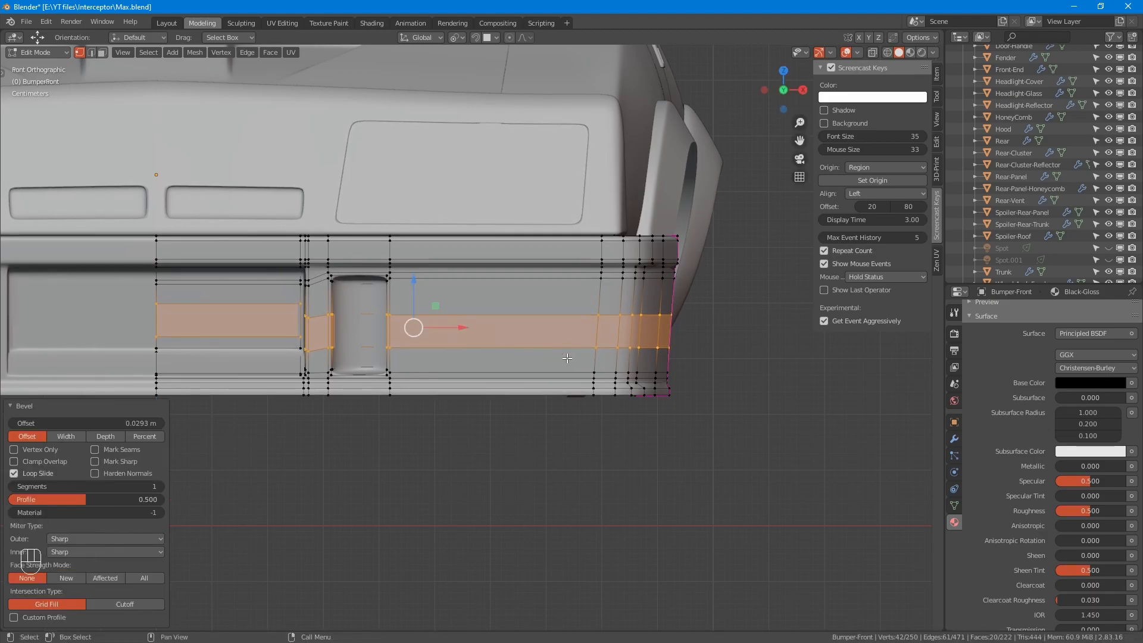
- Add one centered vertical loop cut between the bumper's narrow recess and its outer corner
{"action": "key", "text": "ctrl+r"}
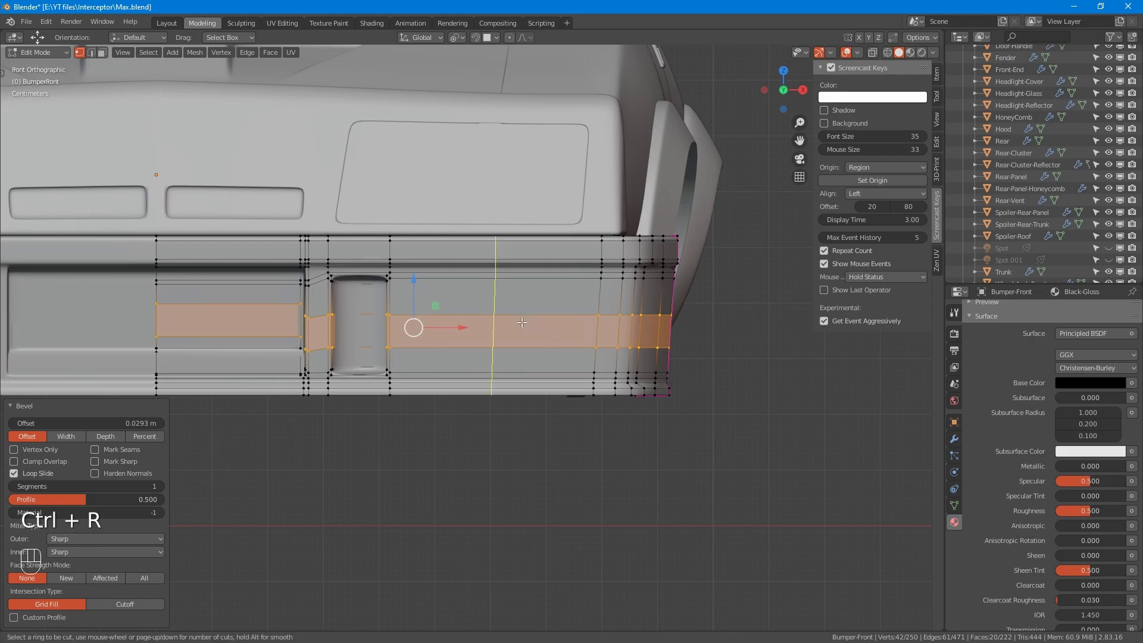
{"action": "left_click", "coordinate": [522, 322]}
{"action": "right_click", "coordinate": [510, 319]}
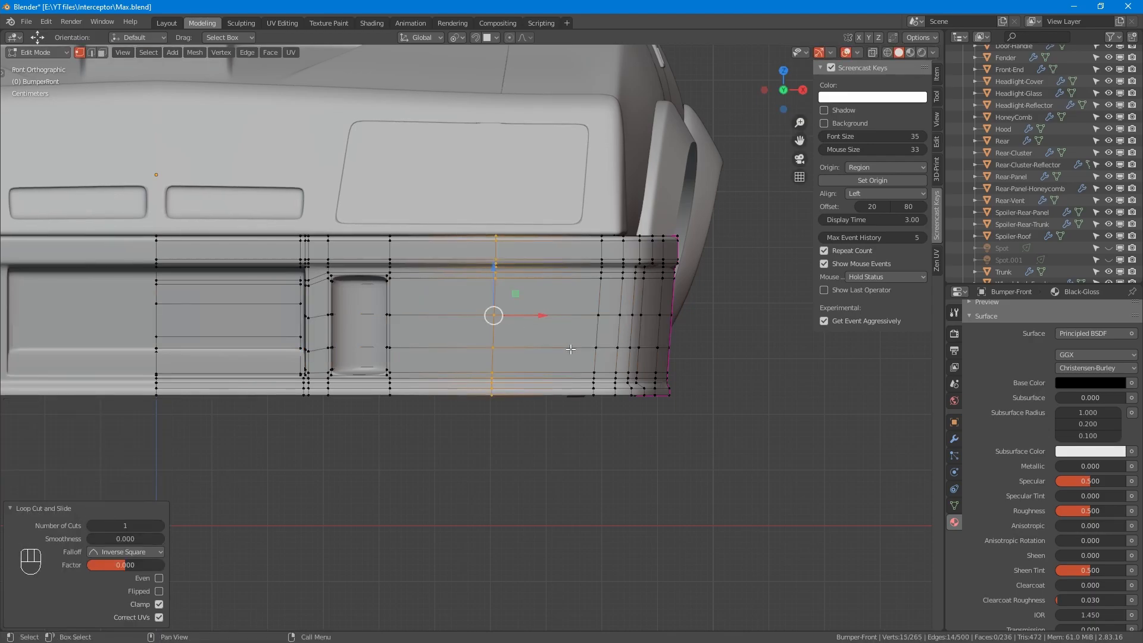
- Flatten the vertical loop by scaling it to 0 along X, and bevel it with an offset of 0.0827 m
{"action": "key", "text": "s"}
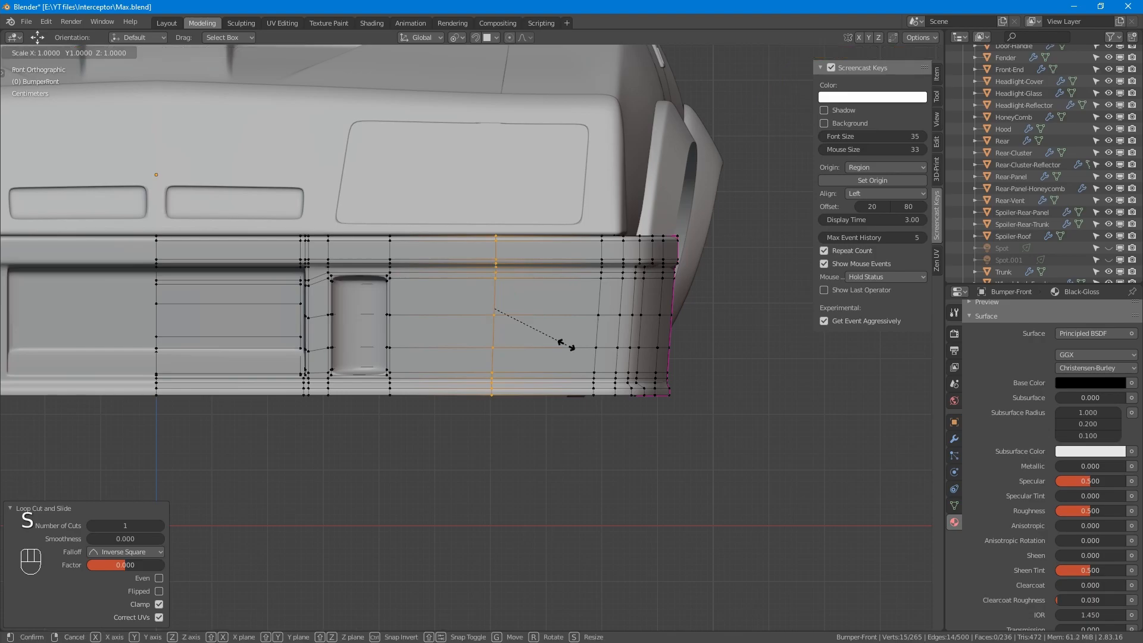
{"action": "key", "text": "x"}
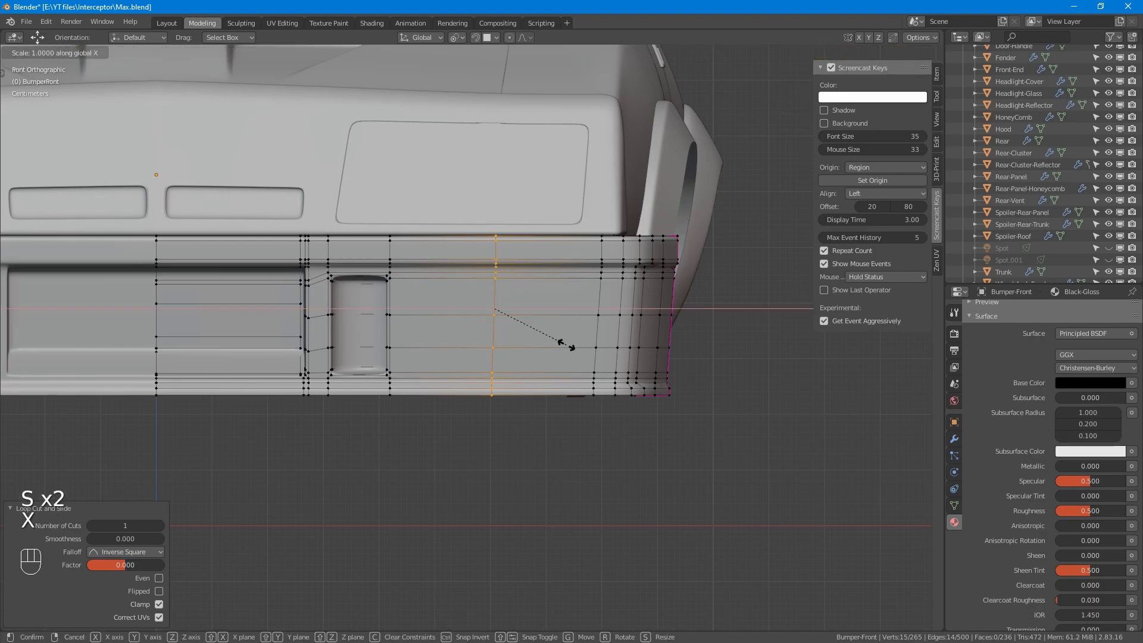
{"action": "key", "text": "KP_0"}
{"action": "key", "text": "KP_Enter"}
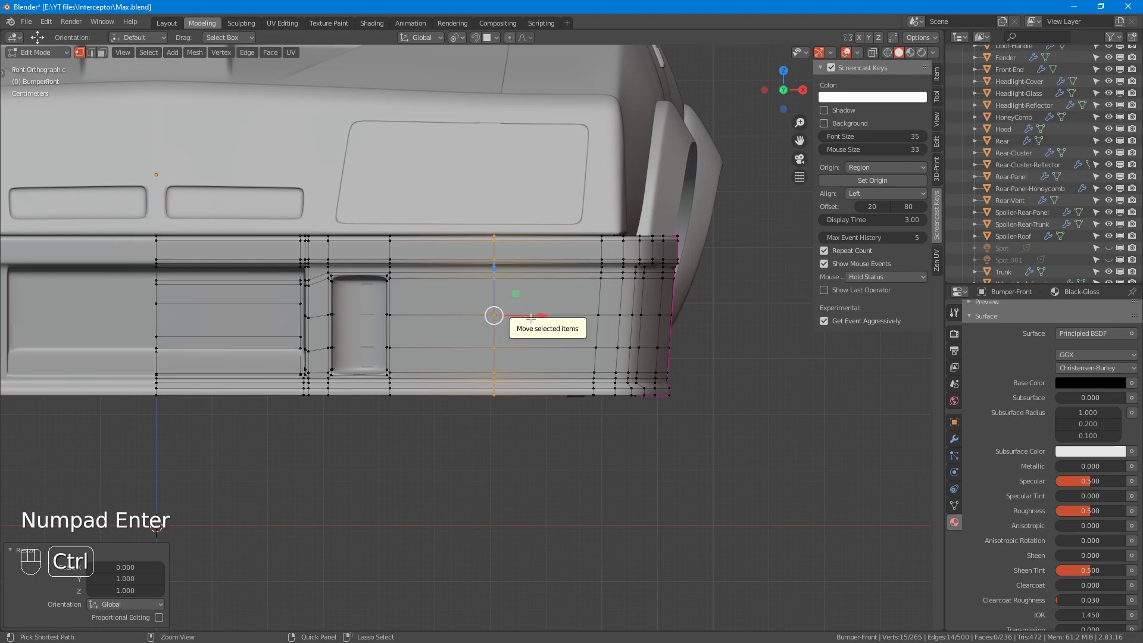
{"action": "key", "text": "ctrl+b"}
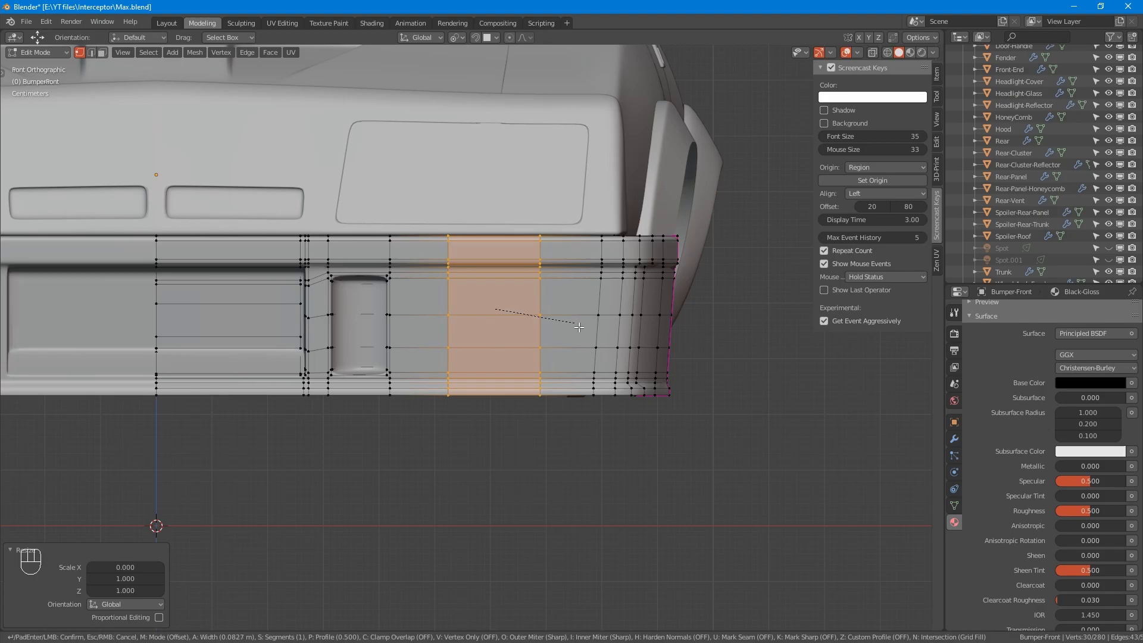
{"action": "left_click", "coordinate": [579, 327]}
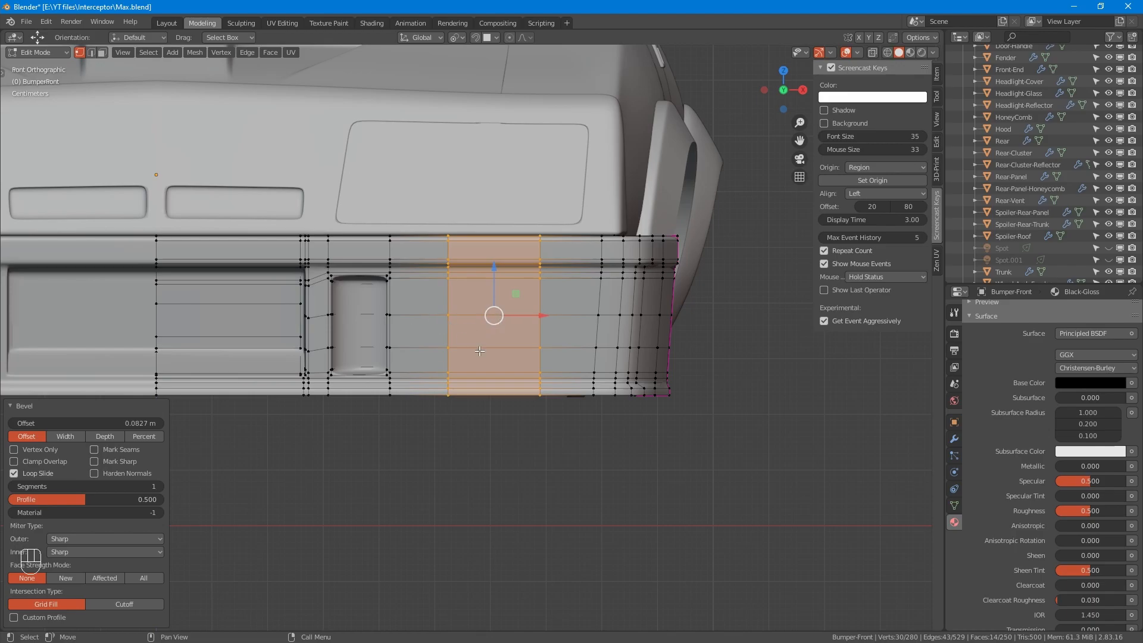
- Select the rectangular face where the two beveled bands cross and inset it by 0.004248 m
{"action": "scroll", "coordinate": [480, 351], "scroll_direction": "up", "scroll_amount": 4}
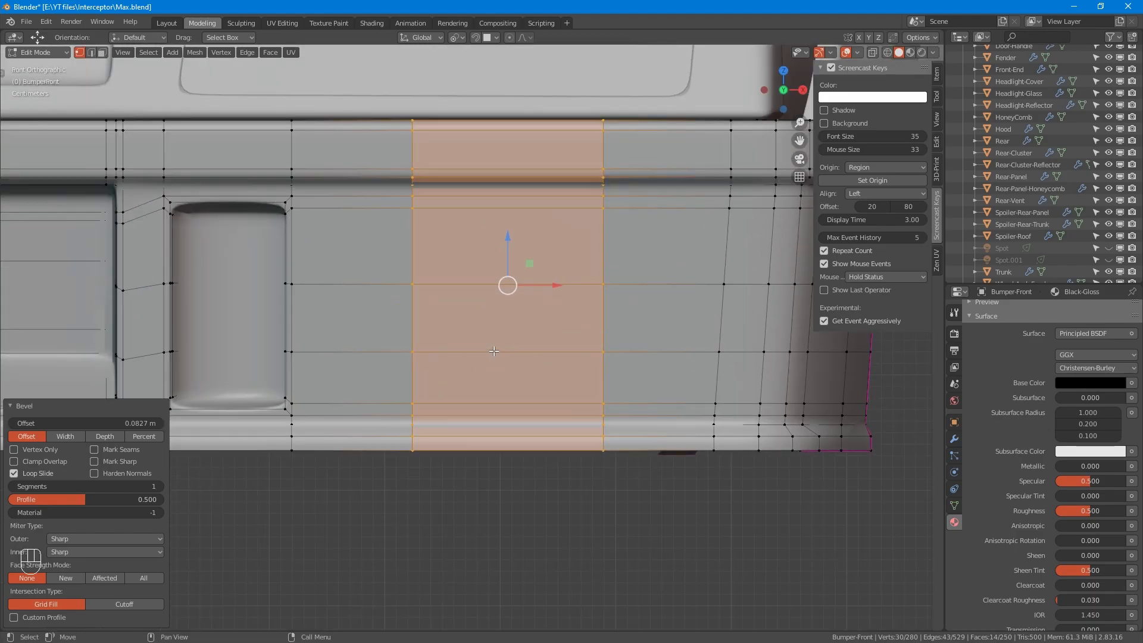
{"action": "key", "text": "3"}
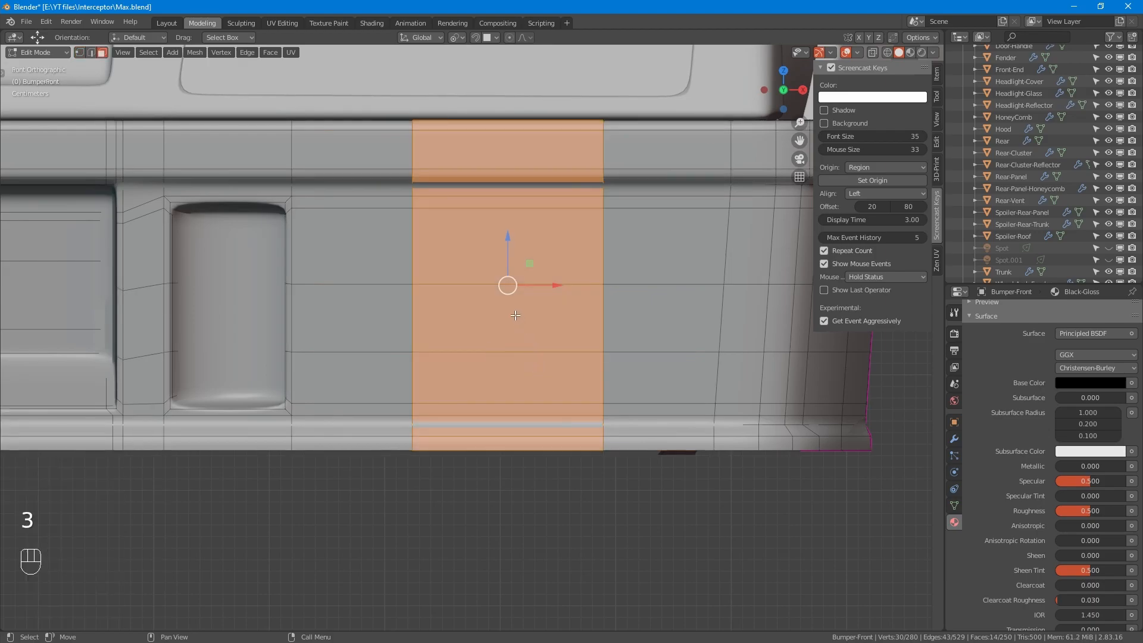
{"action": "left_click", "coordinate": [512, 335]}
{"action": "scroll", "coordinate": [512, 335], "scroll_direction": "down", "scroll_amount": 3}
{"action": "middle_click_drag", "start_coordinate": [588, 375], "coordinate": [509, 402], "text": "alt"}
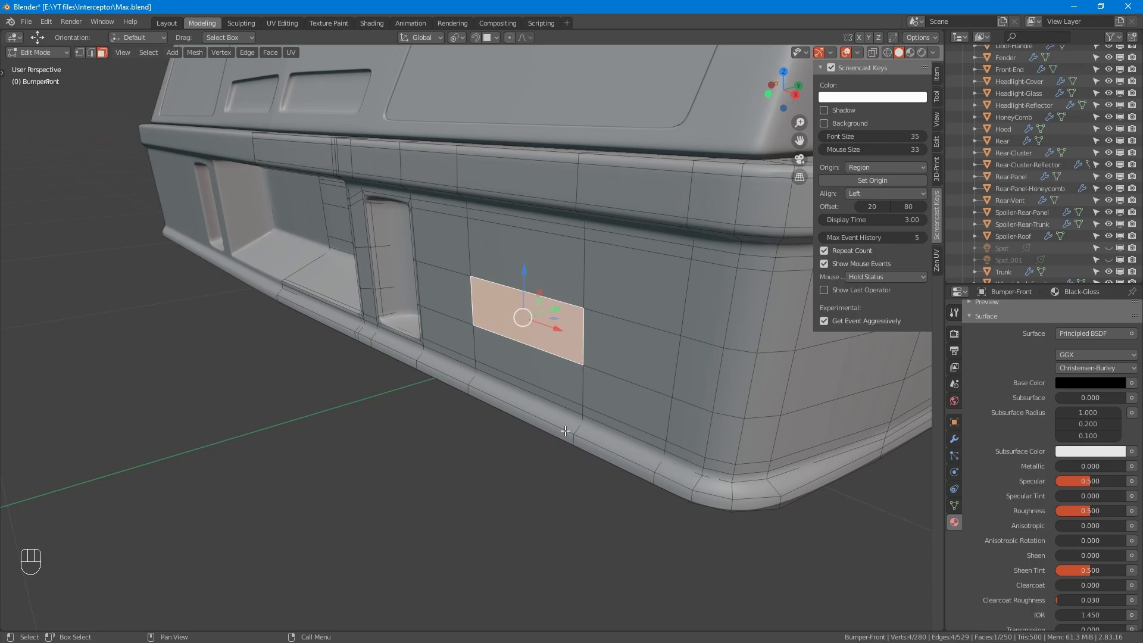
{"action": "key", "text": "i"}
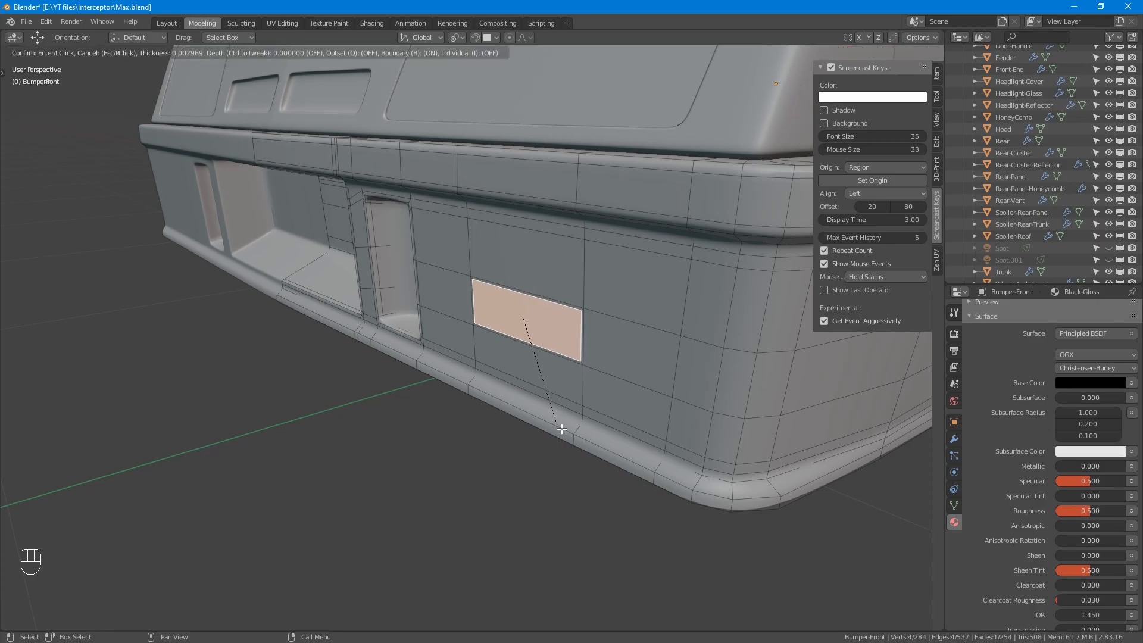
{"action": "key", "text": "shift"}
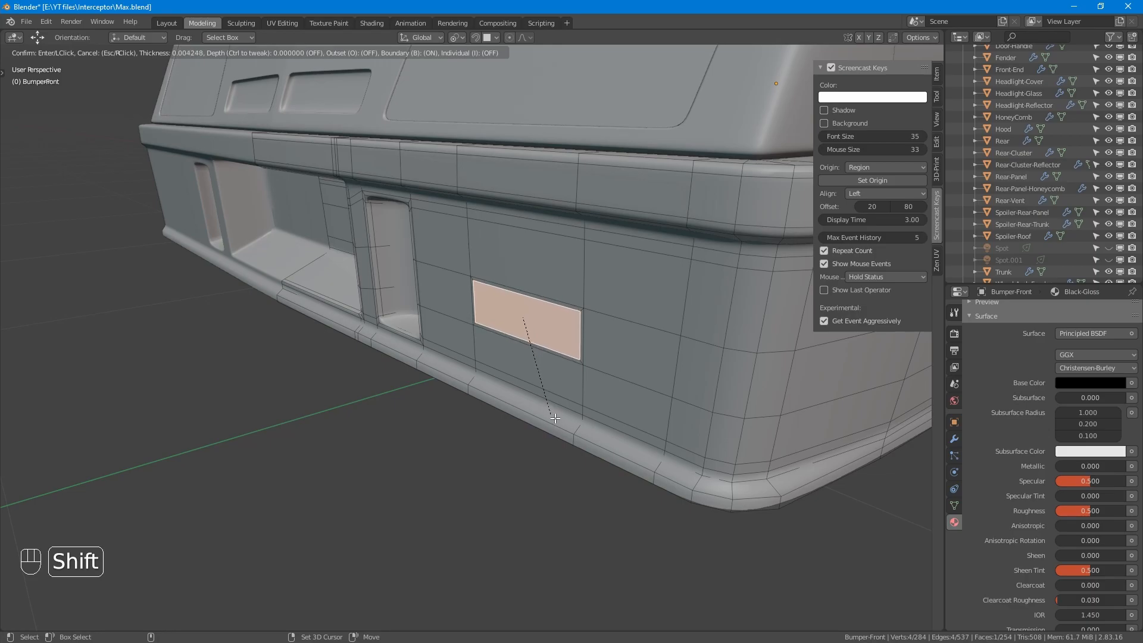
{"action": "left_click", "coordinate": [555, 419]}
- Extrude the inset face about 0.056 m into the bumper along the Y axis to form the light recess
{"action": "middle_click_drag", "start_coordinate": [555, 419], "coordinate": [522, 406]}
{"action": "key", "text": "e"}
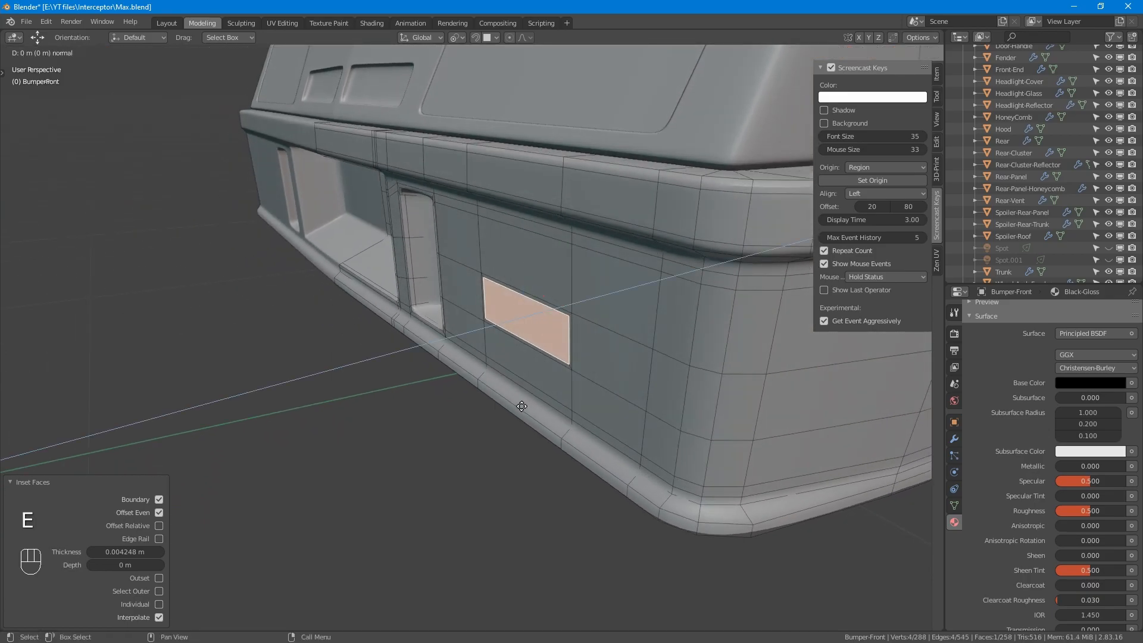
{"action": "key", "text": "y"}
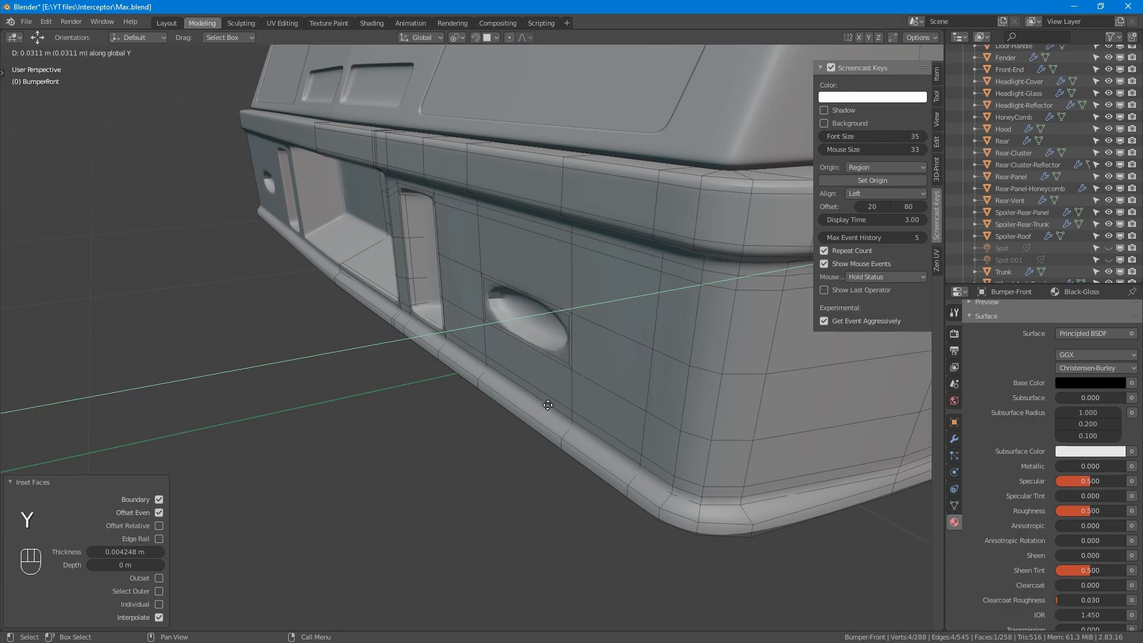
{"action": "left_click", "coordinate": [566, 404]}
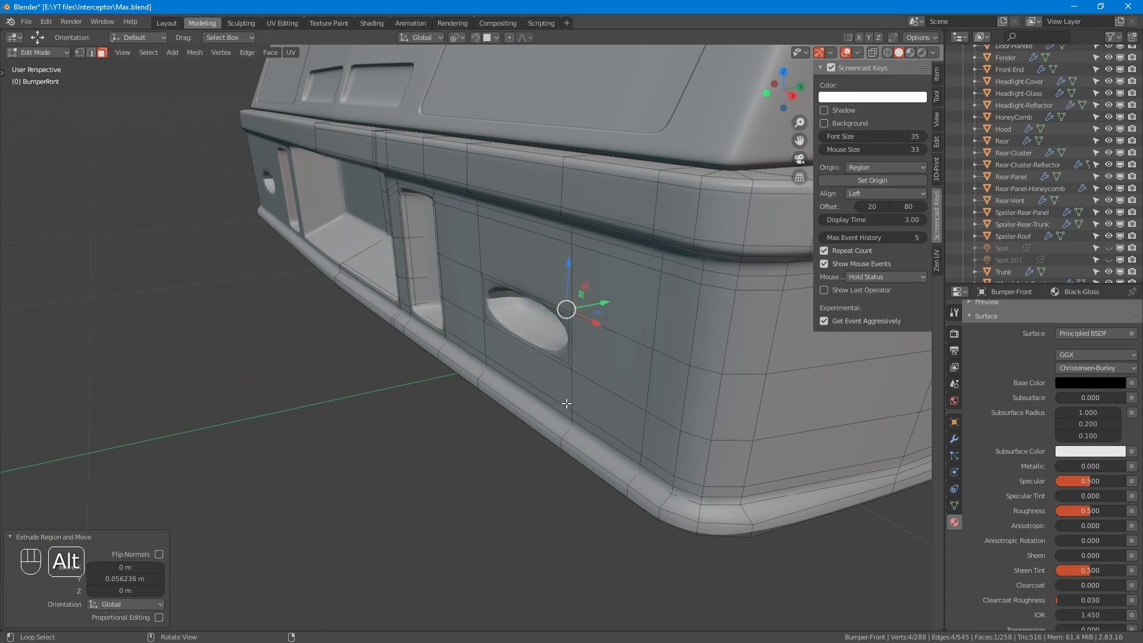
- Add nine evenly spaced vertical loop cuts through the bumper's light recess without sliding them
{"action": "key", "text": "alt+z"}
{"action": "middle_click_drag", "start_coordinate": [566, 404], "coordinate": [602, 494]}
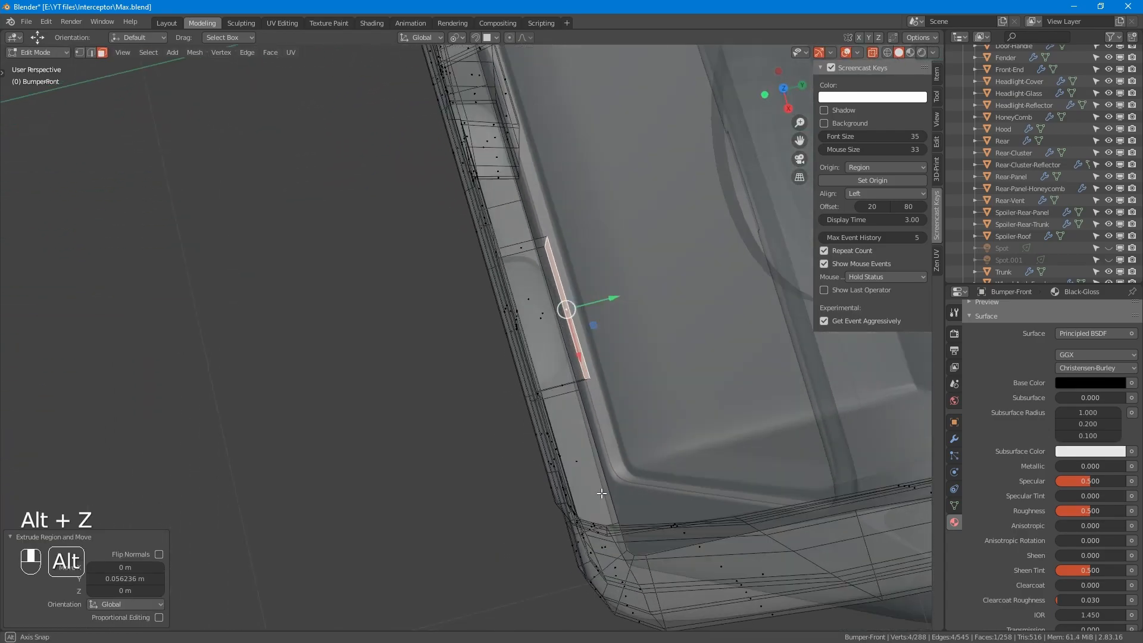
{"action": "middle_click_drag", "start_coordinate": [588, 320], "coordinate": [660, 245]}
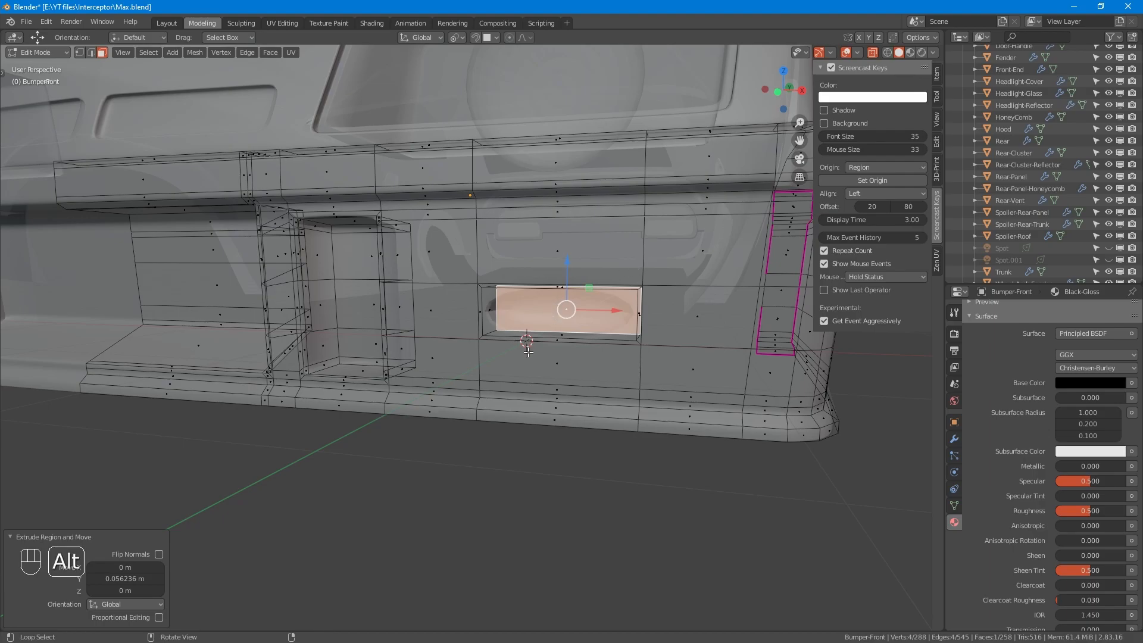
{"action": "middle_click_drag", "start_coordinate": [552, 321], "coordinate": [539, 360], "text": "alt"}
{"action": "key", "text": "2"}
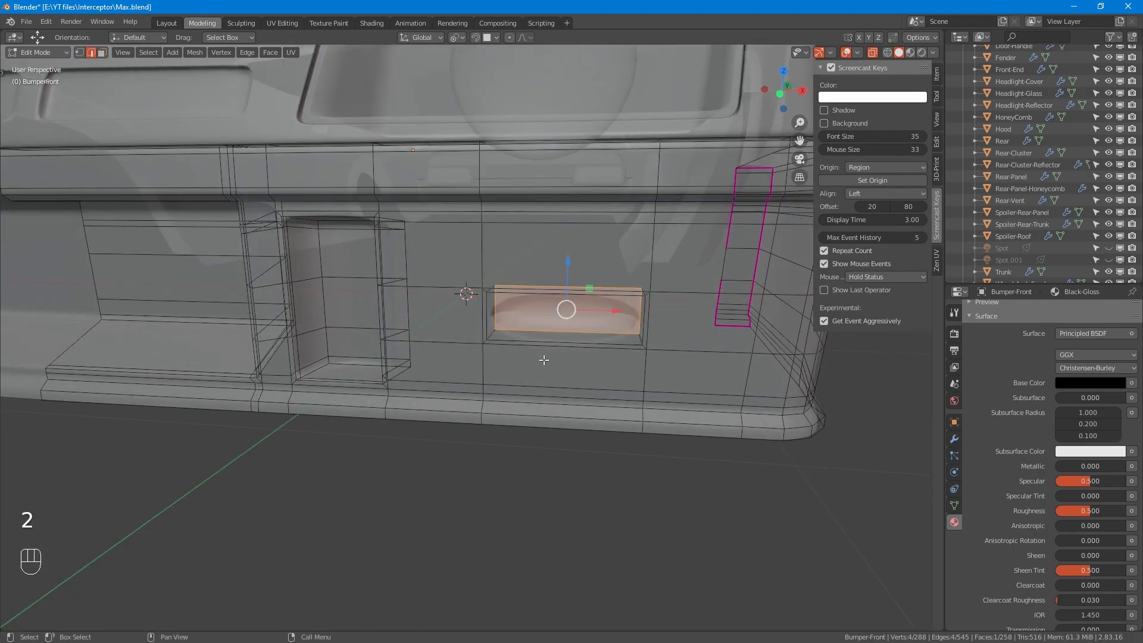
{"action": "left_click_drag", "start_coordinate": [547, 360], "coordinate": [551, 362], "text": "alt"}
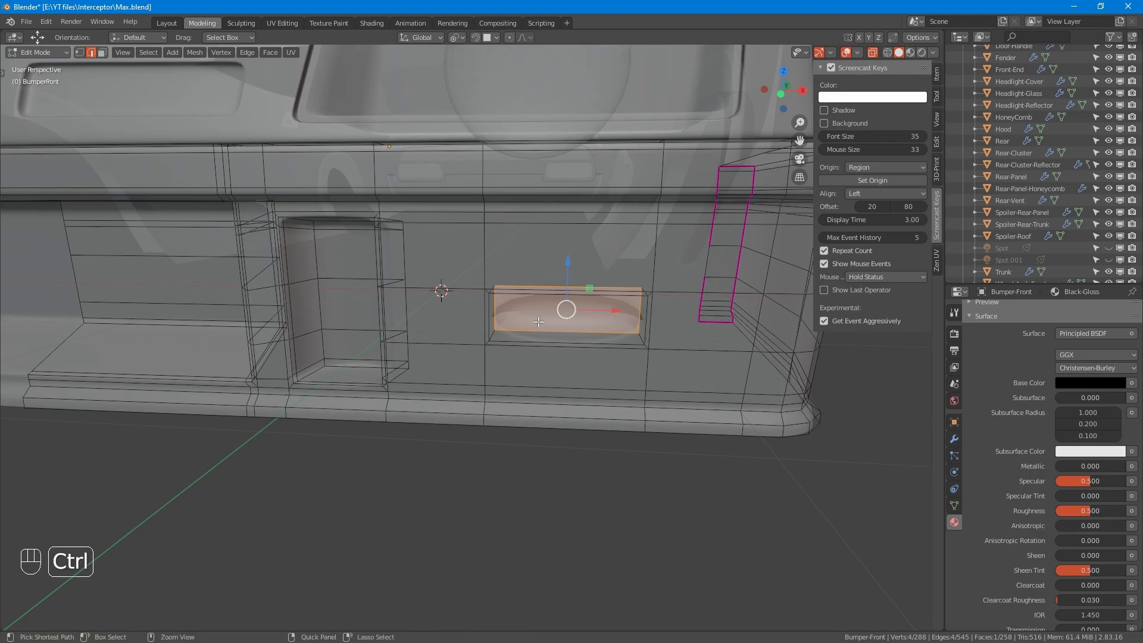
{"action": "key", "text": "ctrl+r"}
{"action": "scroll", "coordinate": [577, 304], "scroll_direction": "up", "scroll_amount": 8}
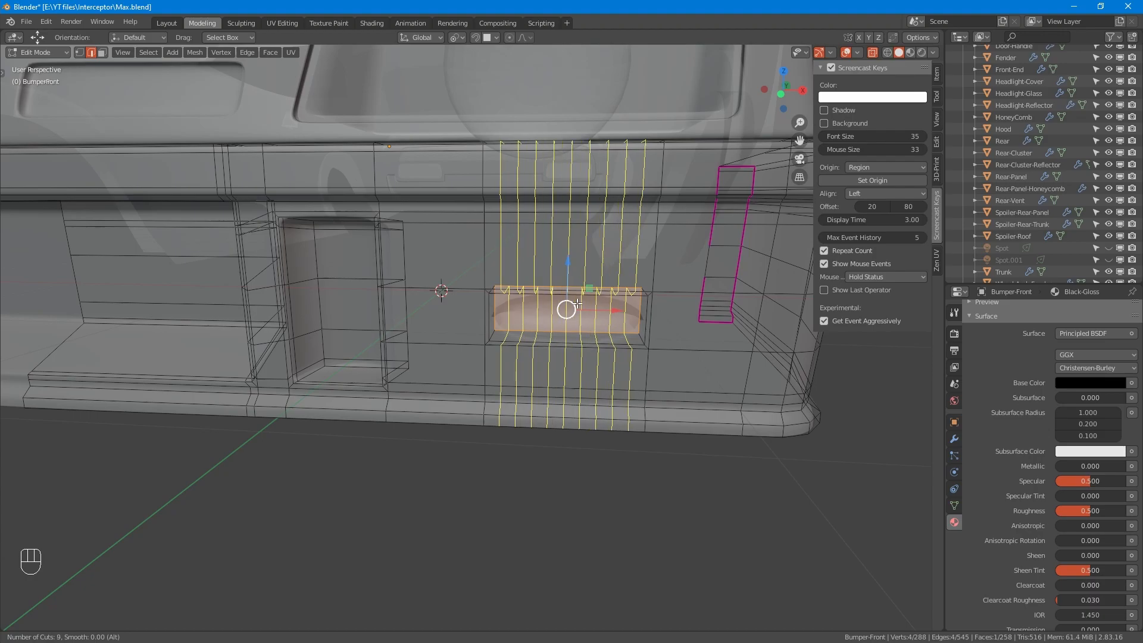
{"action": "left_click", "coordinate": [572, 299]}
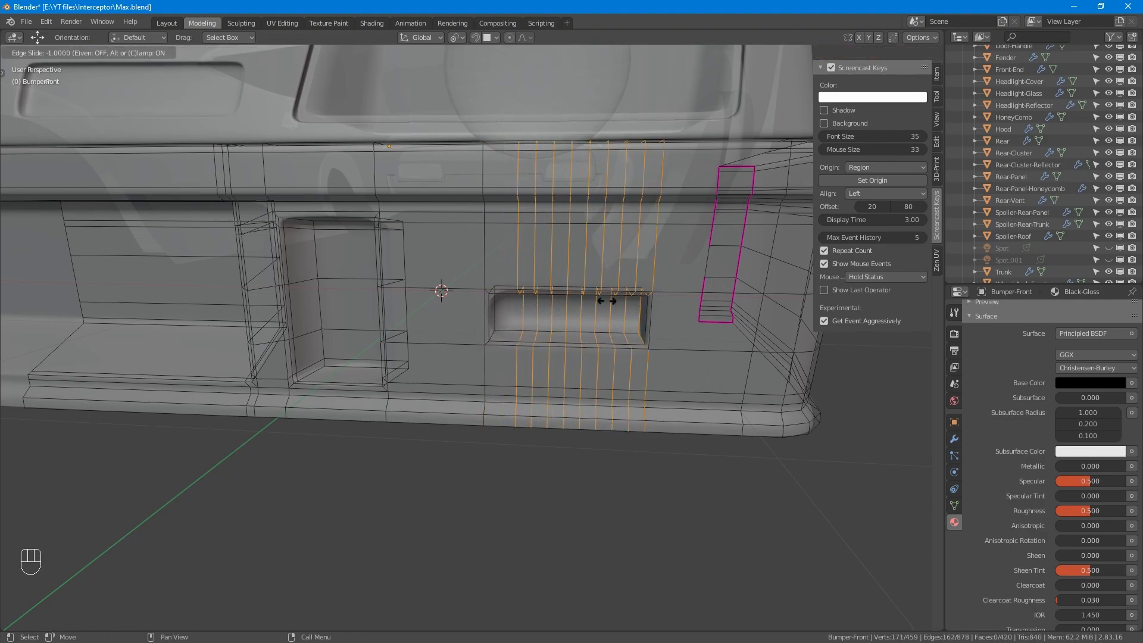
{"action": "right_click", "coordinate": [594, 309]}
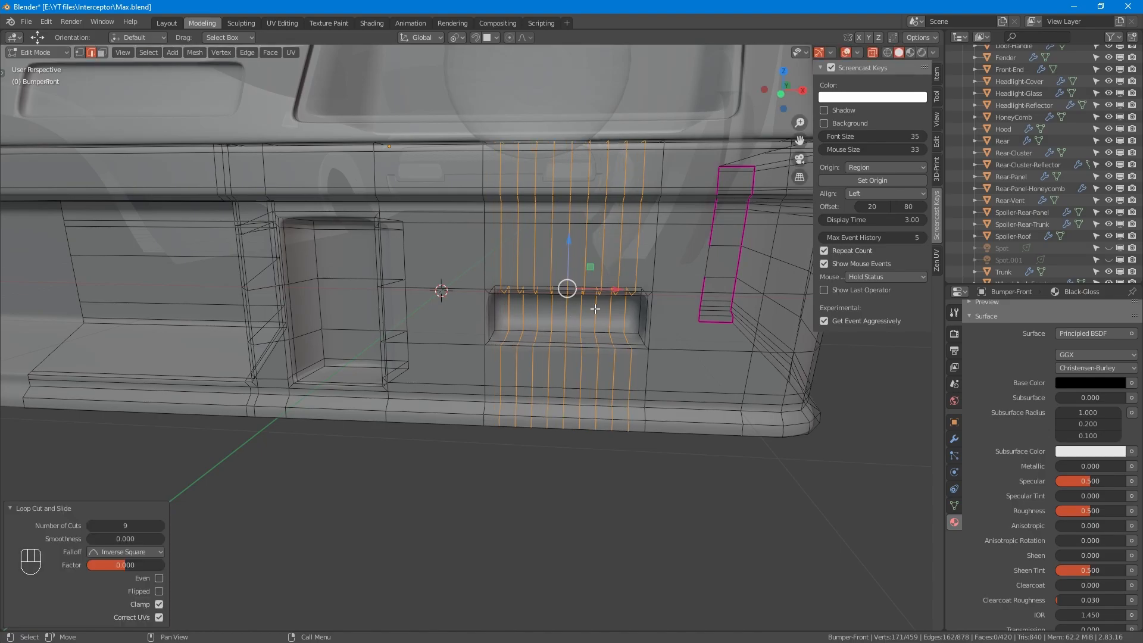
- Dissolve the seven middle vertical loops, keeping only the two outermost ones near the light recess's sides
{"action": "left_click", "coordinate": [502, 250], "text": "alt+shift"}
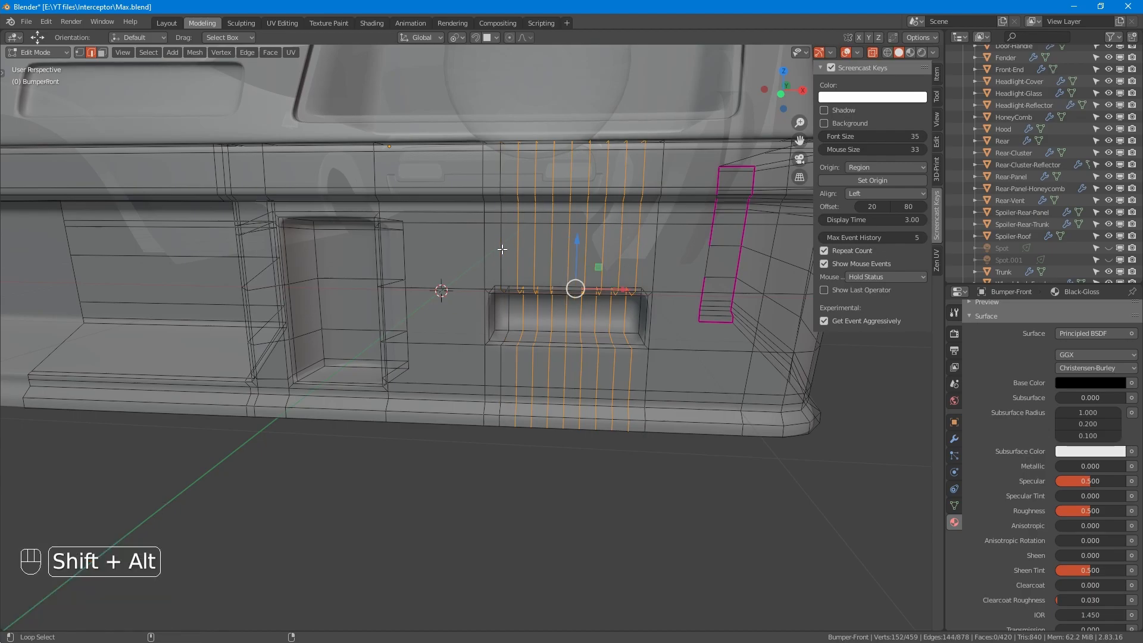
{"action": "left_click", "coordinate": [635, 265], "text": "alt+shift"}
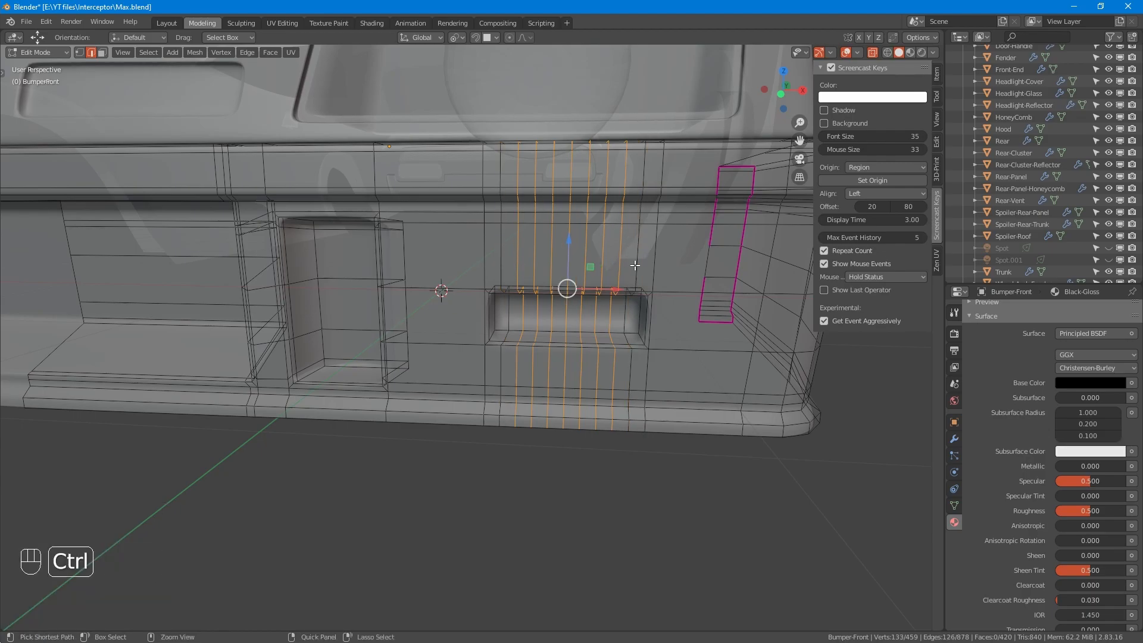
{"action": "key", "text": "ctrl+x"}
{"action": "mouse_move", "coordinate": [623, 299]}
{"action": "middle_mouse_down"}
{"action": "mouse_move", "coordinate": [613, 312]}
{"action": "mouse_move", "coordinate": [625, 302]}
{"action": "mouse_move", "coordinate": [663, 324]}
{"action": "middle_mouse_up"}
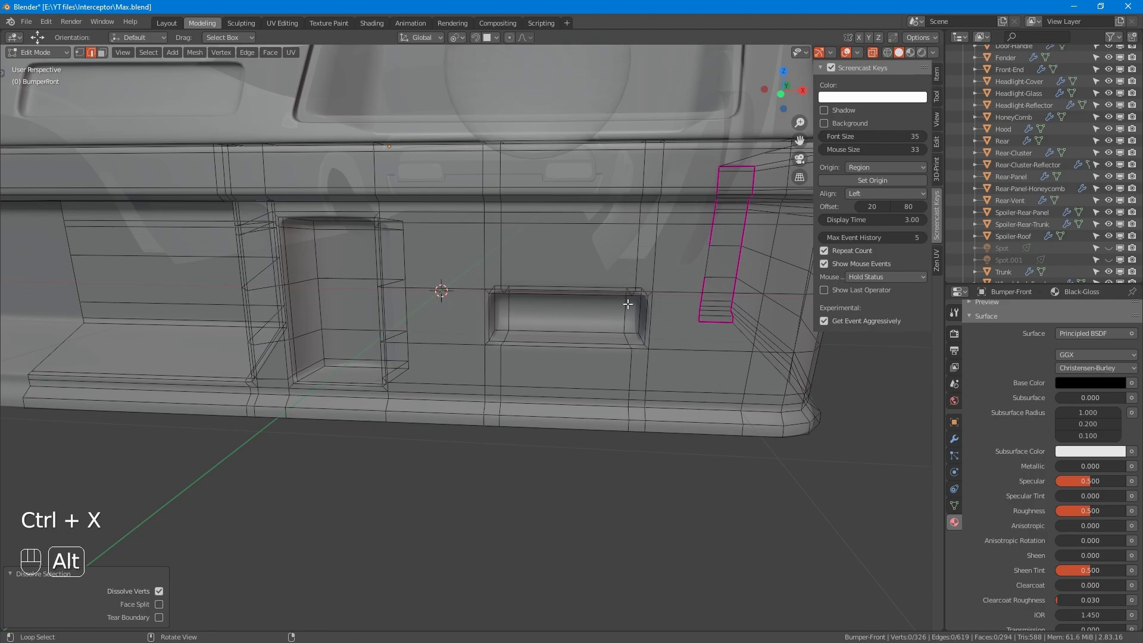
- Add three horizontal loop cuts through the light recess without sliding them, and dissolve the middle one
{"action": "scroll", "coordinate": [626, 302], "scroll_direction": "up", "scroll_amount": 3}
{"action": "key", "text": "alt+z"}
{"action": "middle_click_drag", "start_coordinate": [518, 345], "coordinate": [490, 324]}
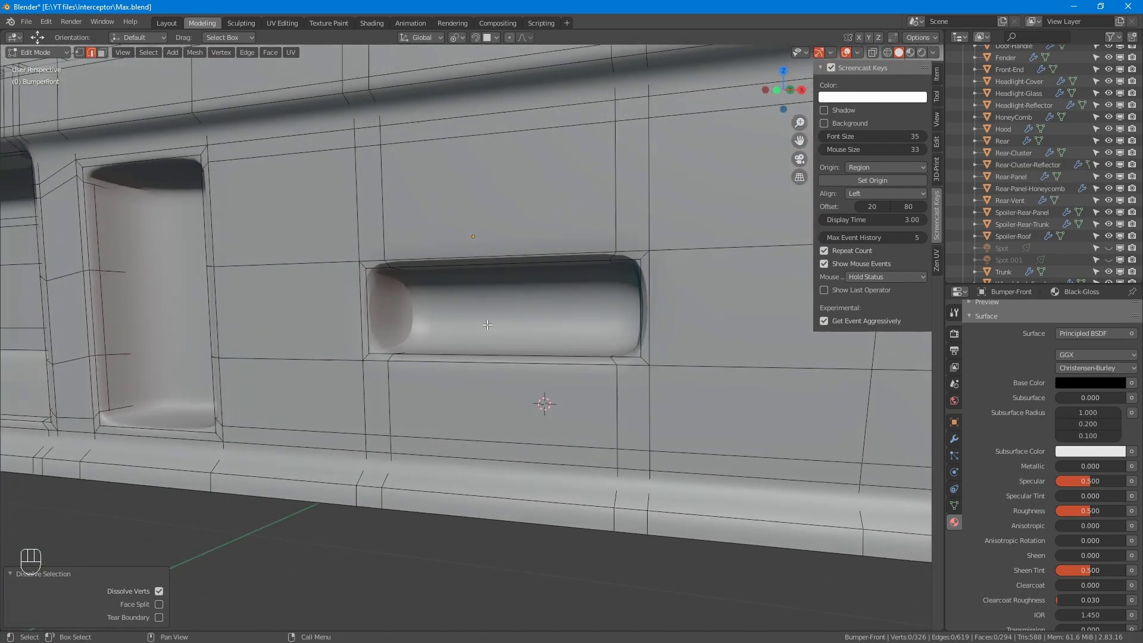
{"action": "key", "text": "ctrl+r"}
{"action": "scroll", "coordinate": [648, 313], "scroll_direction": "up", "scroll_amount": 1}
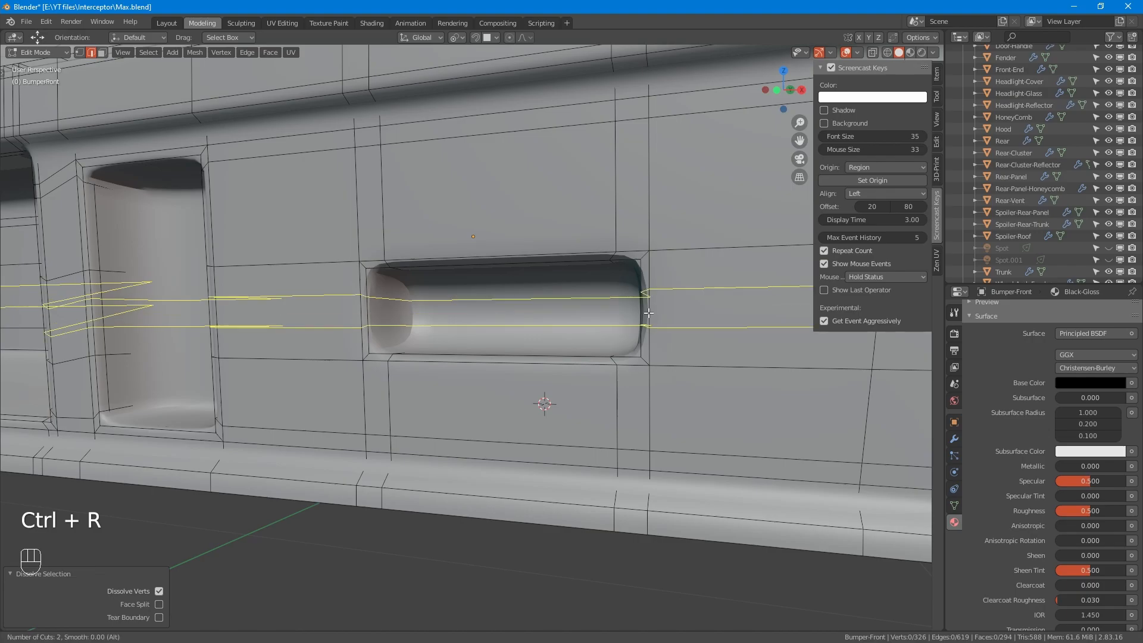
{"action": "scroll", "coordinate": [648, 314], "scroll_direction": "up", "scroll_amount": 1}
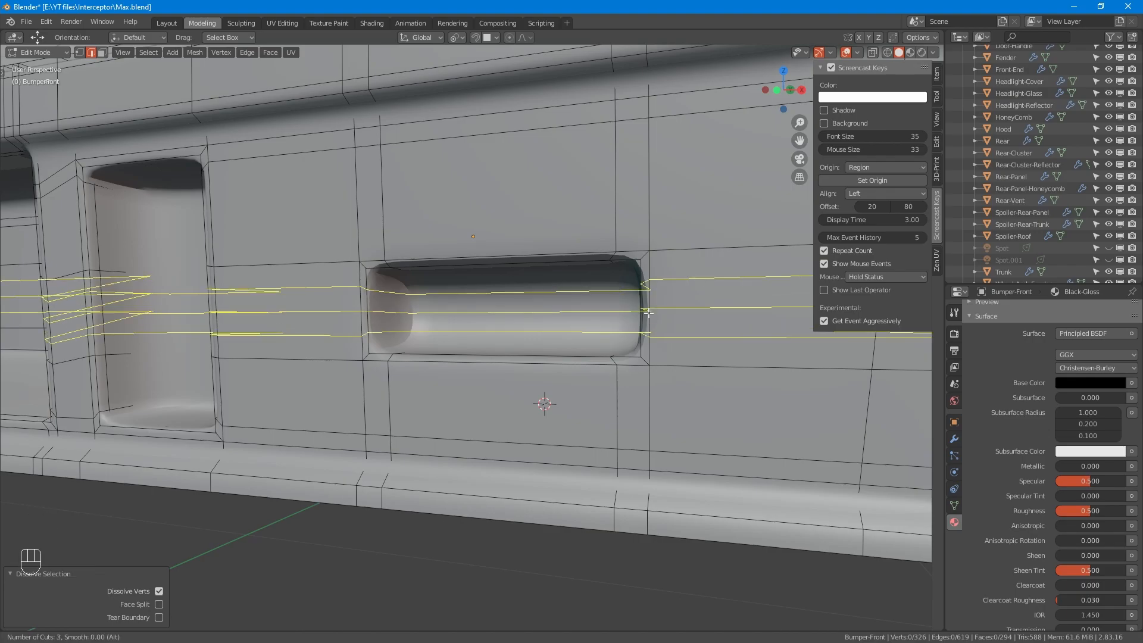
{"action": "left_click", "coordinate": [648, 314]}
{"action": "right_click", "coordinate": [648, 313]}
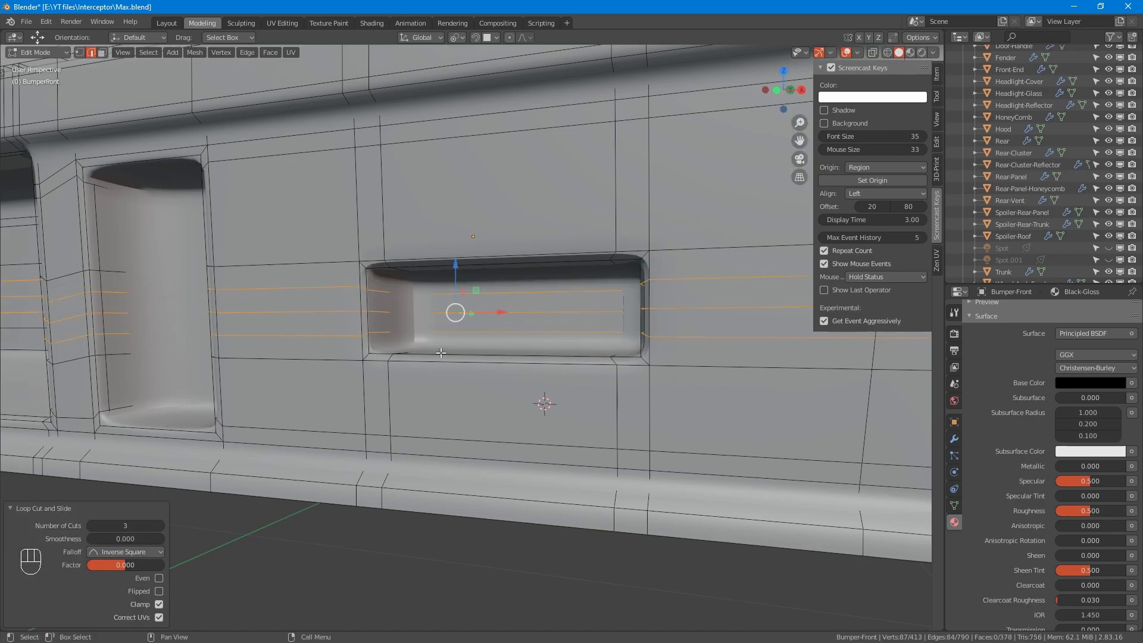
{"action": "left_click", "coordinate": [538, 312], "text": "alt"}
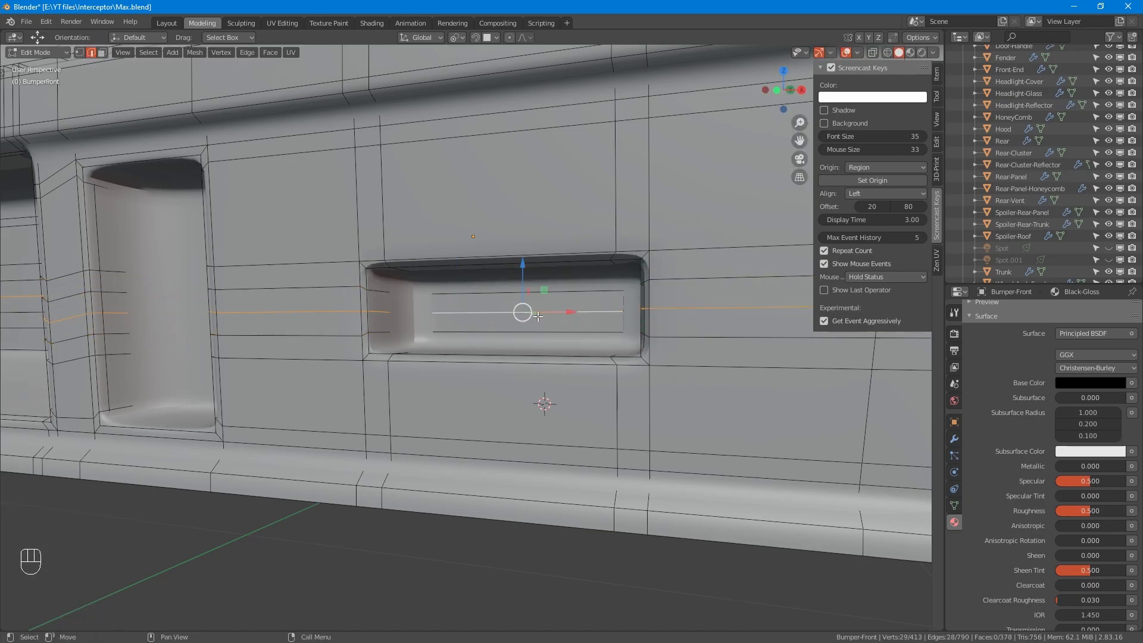
{"action": "key", "text": "ctrl+x"}
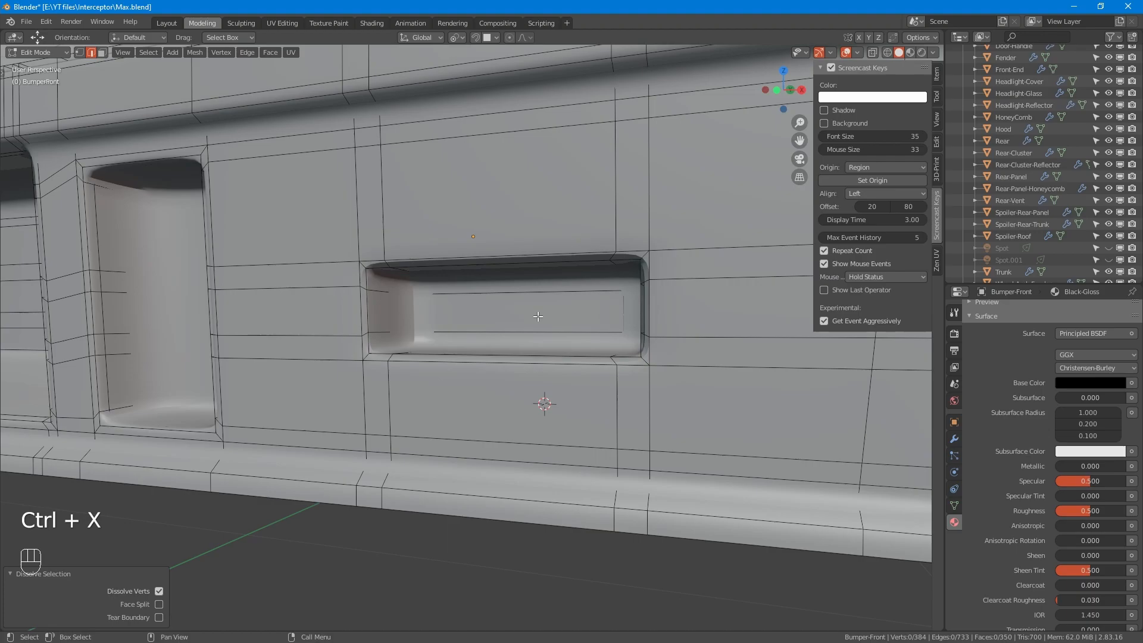
- Add one loop cut around the inner walls of the light recess, slid by 0.858 toward the opening
{"action": "middle_click_drag", "start_coordinate": [537, 316], "coordinate": [616, 374], "text": "alt"}
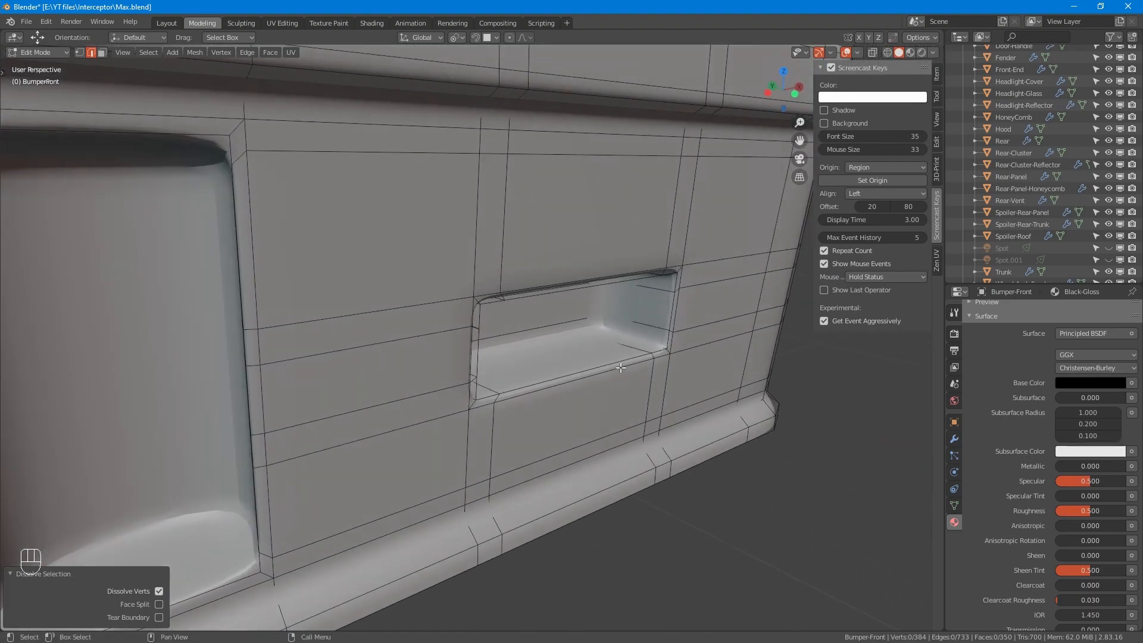
{"action": "key", "text": "ctrl+r"}
{"action": "left_click", "coordinate": [647, 327]}
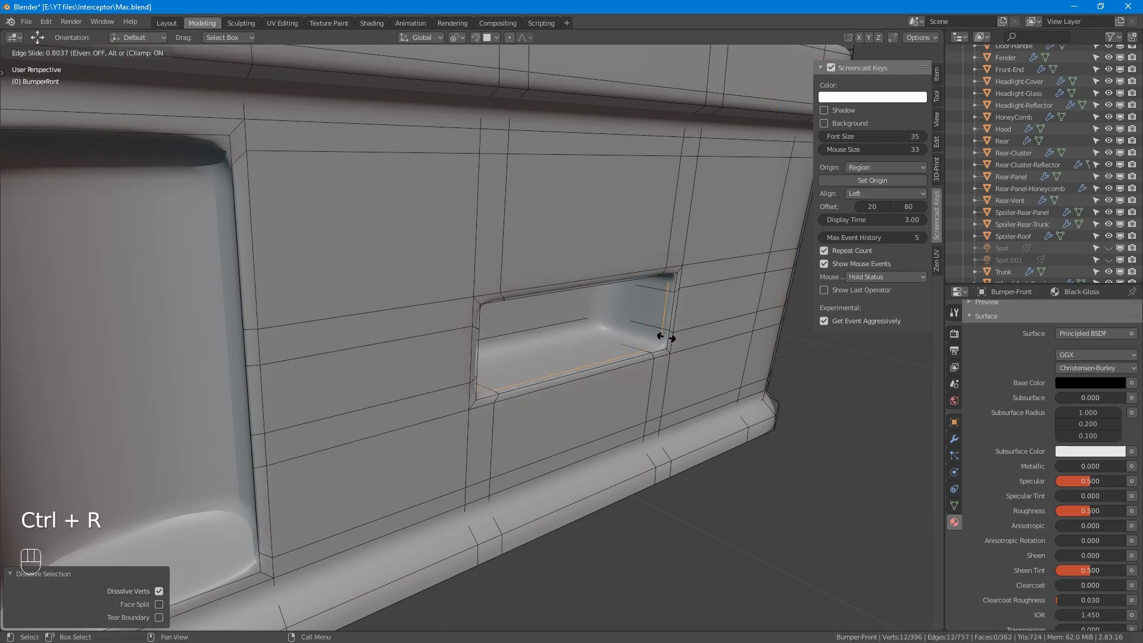
{"action": "key", "text": "shift"}
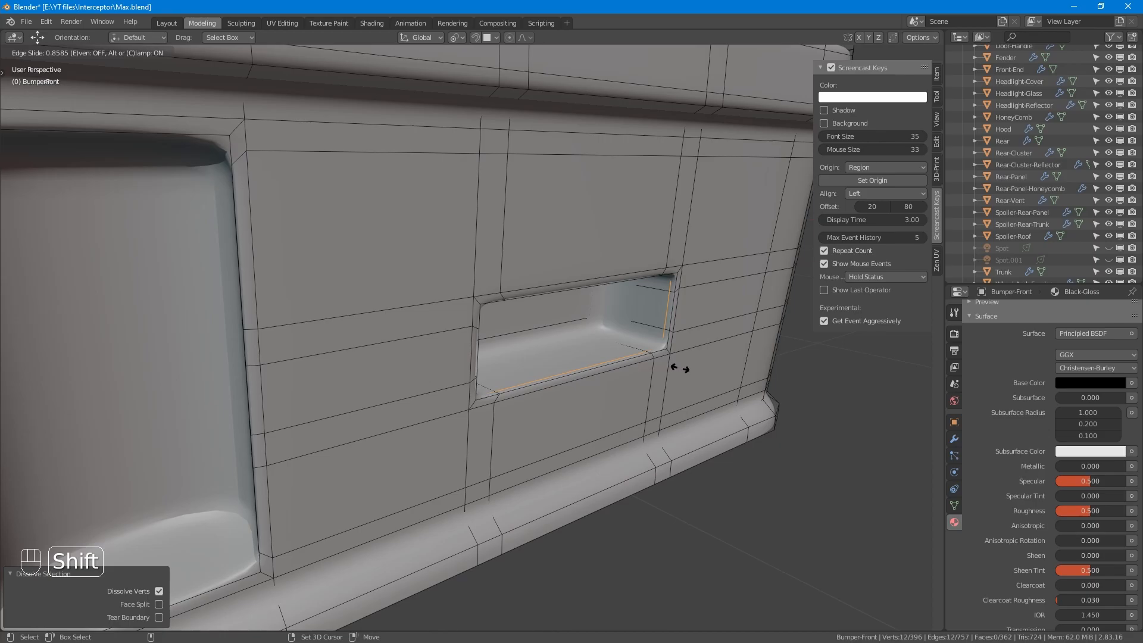
{"action": "left_click", "coordinate": [679, 368]}
- Add a second loop cut around the recess's inner walls, slid by about -0.864 toward the back face
{"action": "key", "text": "ctrl+r"}
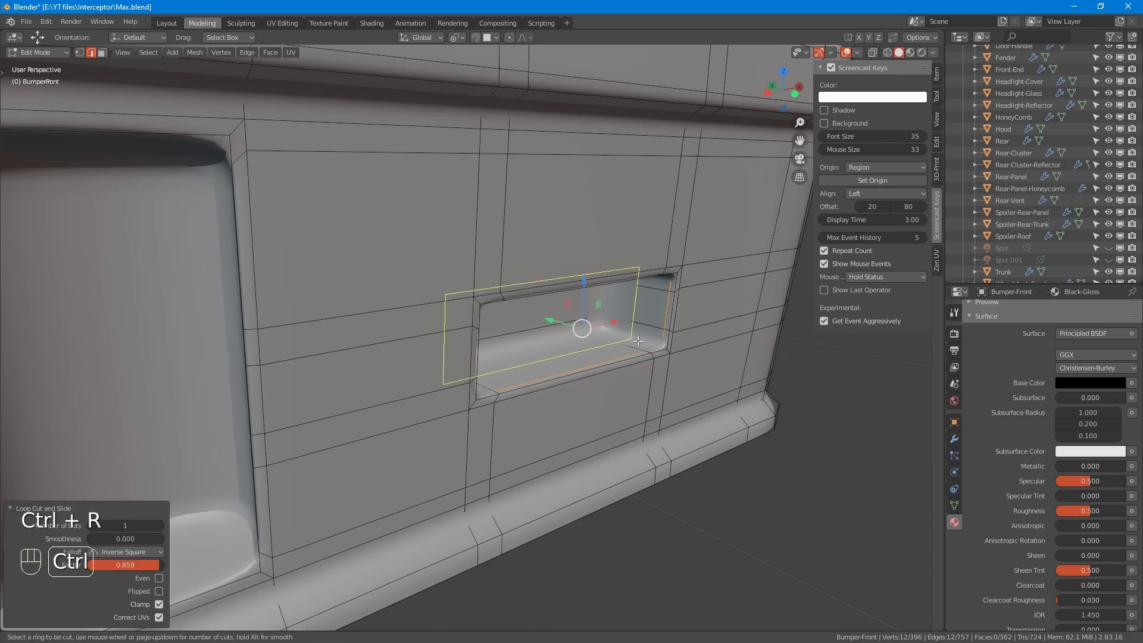
{"action": "left_click", "coordinate": [638, 341]}
{"action": "key", "text": "shift"}
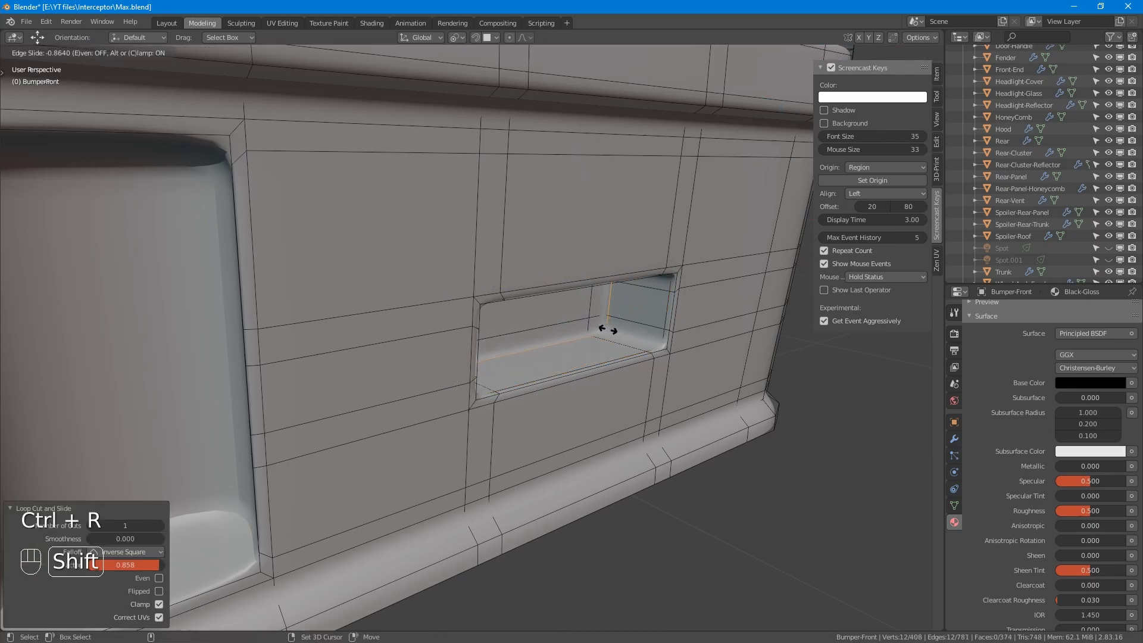
{"action": "left_click", "coordinate": [619, 339]}
- Duplicate the recess's back face together with its surrounding ring of faces in place, and separate the copy into its own object
{"action": "left_click_drag", "start_coordinate": [623, 357], "coordinate": [555, 382], "text": "alt"}
{"action": "key", "text": "3"}
{"action": "left_click", "coordinate": [531, 317]}
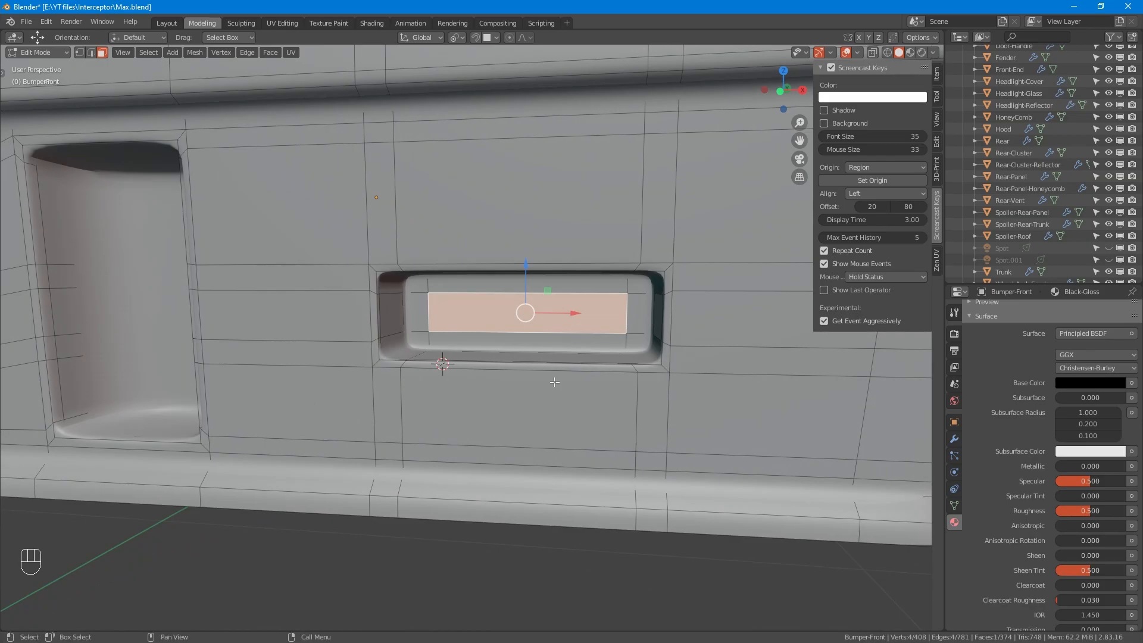
{"action": "key", "text": "ctrl"}
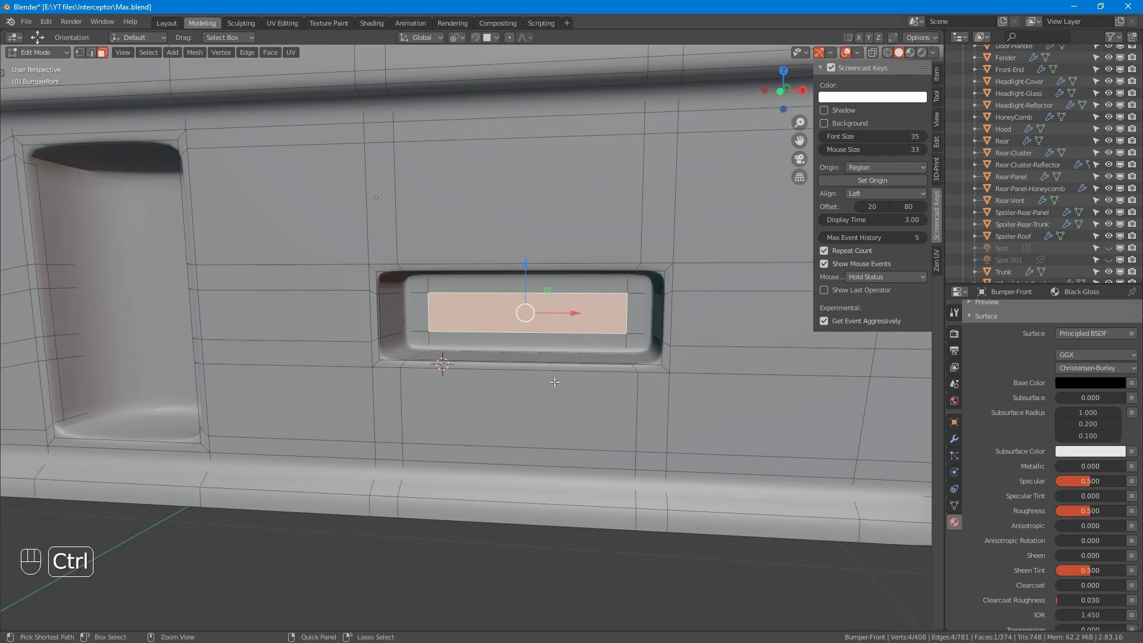
{"action": "key", "text": "ctrl+KP_Add"}
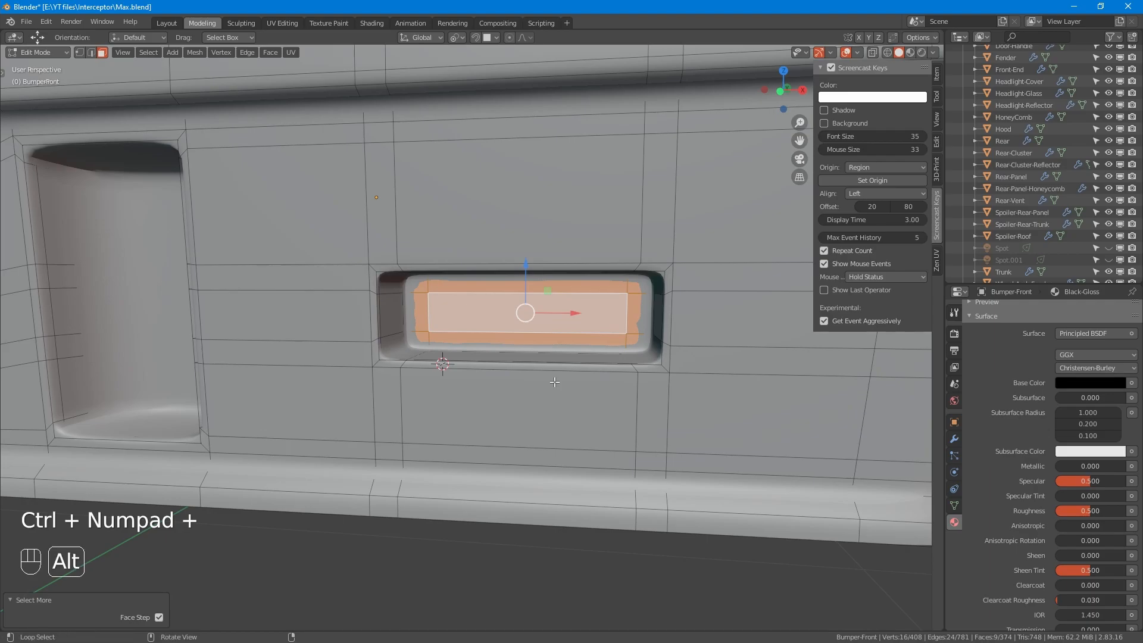
{"action": "key", "text": "alt+z"}
{"action": "left_click_drag", "start_coordinate": [554, 382], "coordinate": [496, 290], "text": "alt"}
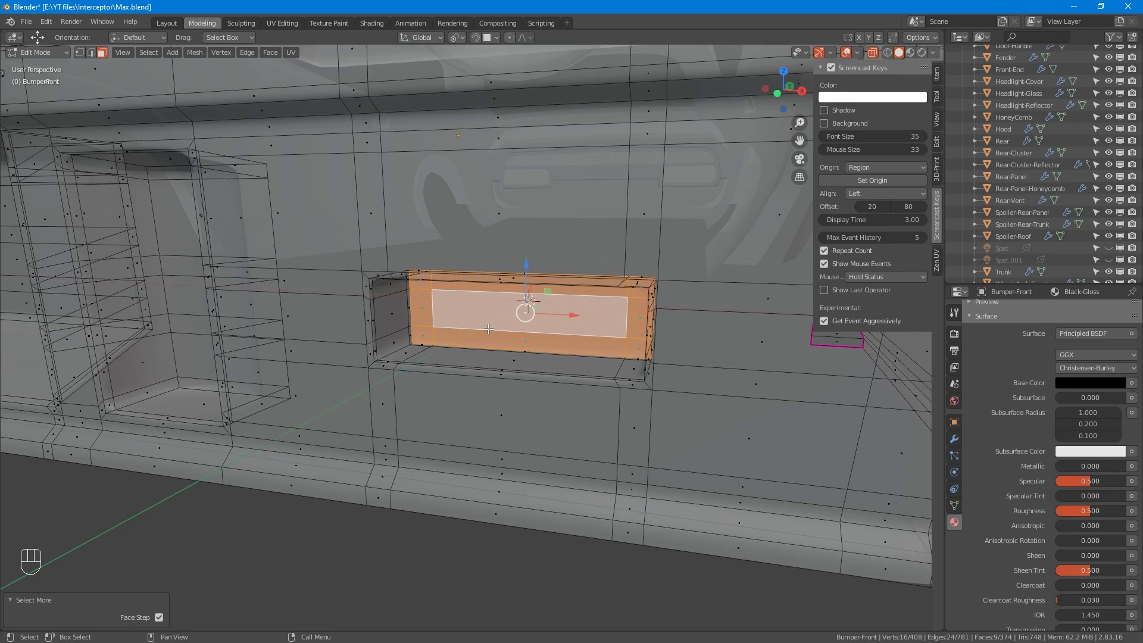
{"action": "key", "text": "shift+d"}
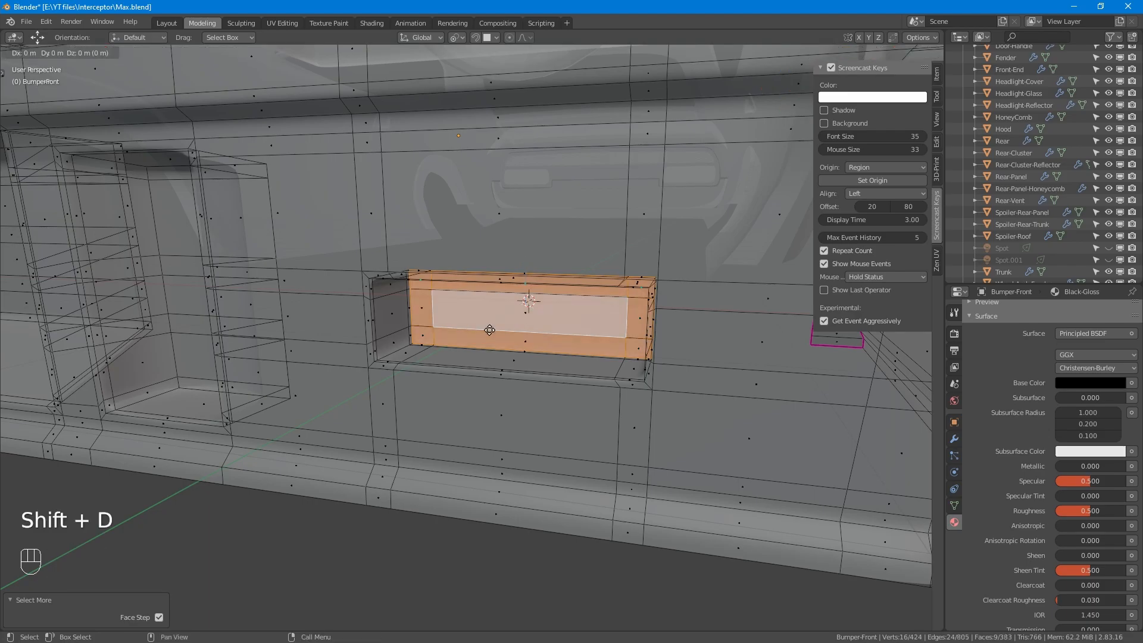
{"action": "key", "text": "KP_Enter"}
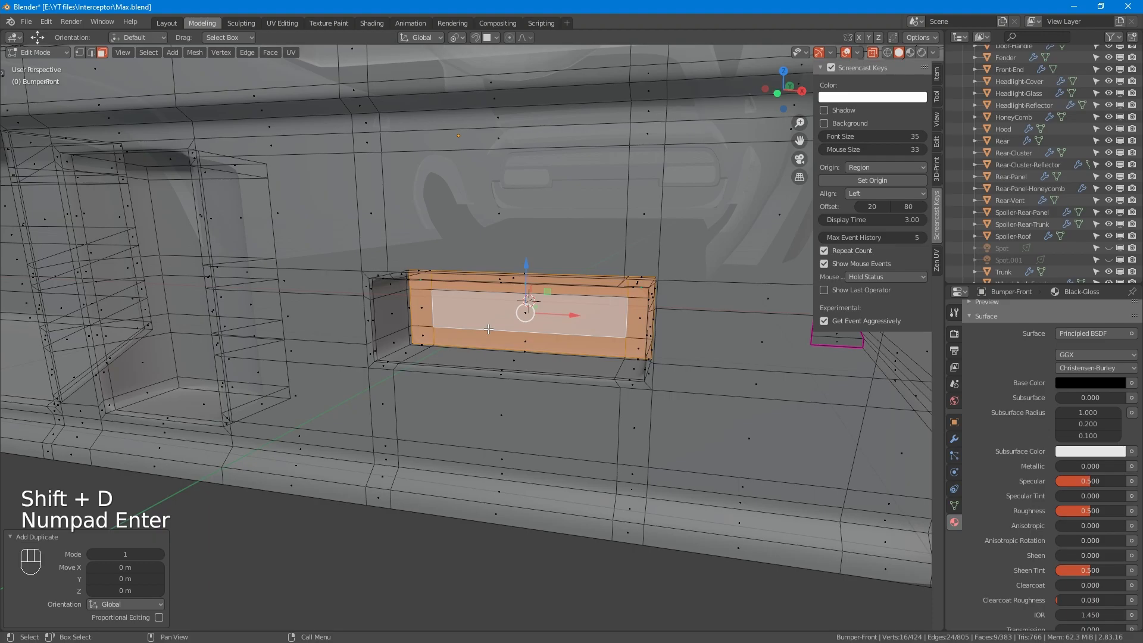
{"action": "key", "text": "p"}
{"action": "left_click", "coordinate": [484, 324]}
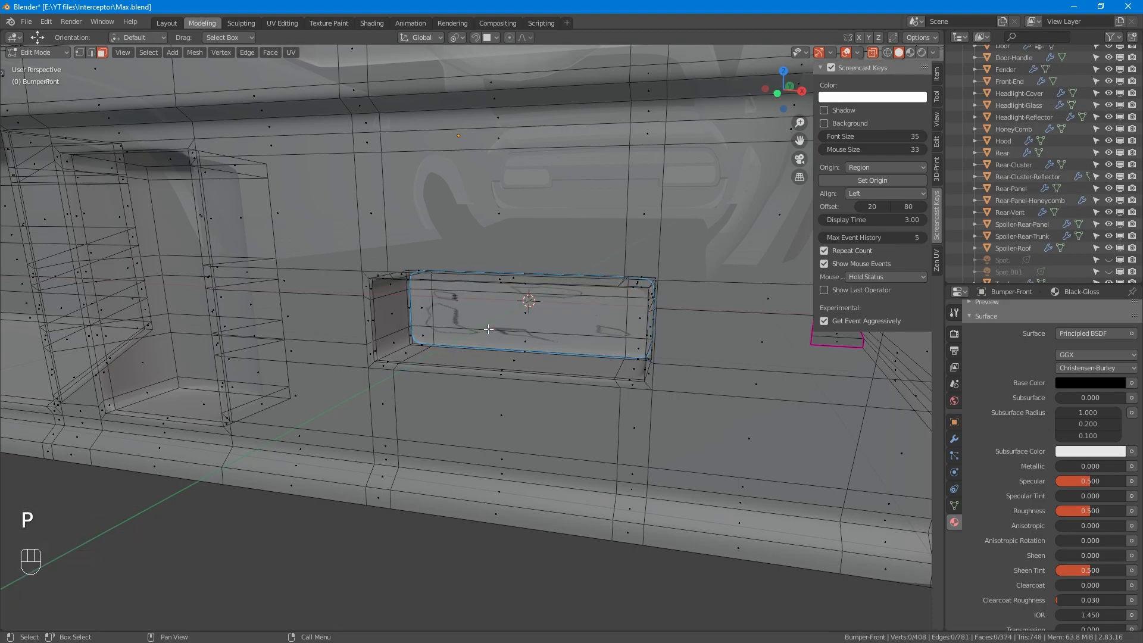
- Select the separated back panel in Object Mode and rename it Front-Light-Reflector
{"action": "key", "text": "Tab"}
{"action": "left_click", "coordinate": [512, 330]}
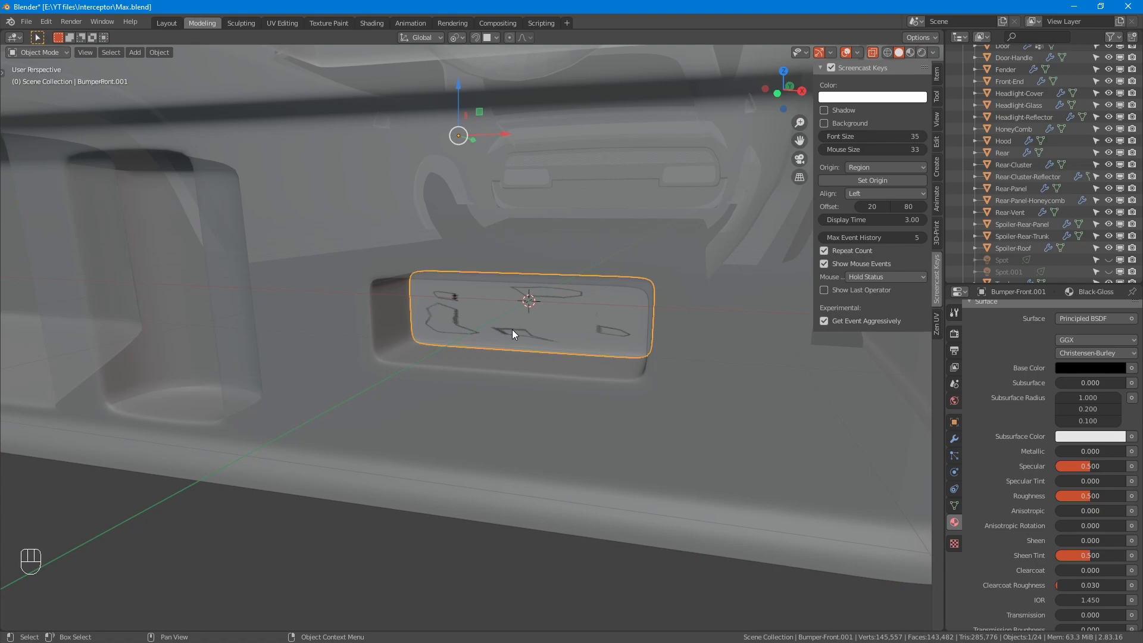
{"action": "key", "text": "F2"}
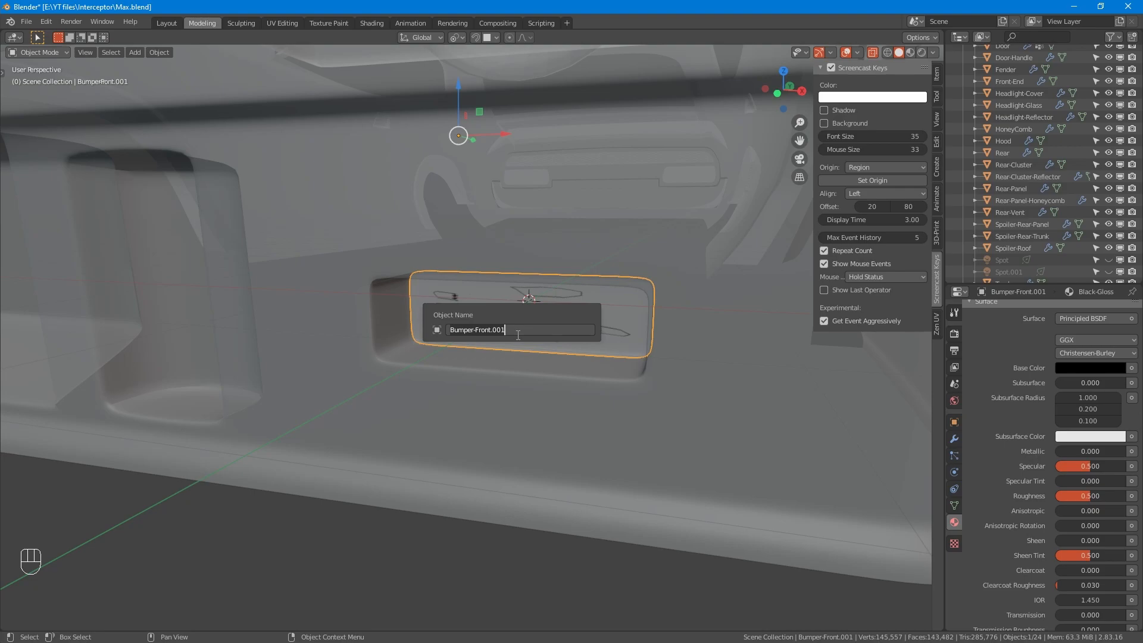
{"action": "type", "text": "Front-Light-Reflcotror"}
{"action": "key", "text": "BackSpace"}
{"action": "key", "text": "BackSpace"}
{"action": "key", "text": "BackSpace"}
{"action": "key", "text": "BackSpace"}
{"action": "type", "text": "lector"}
{"action": "key", "text": "Return"}
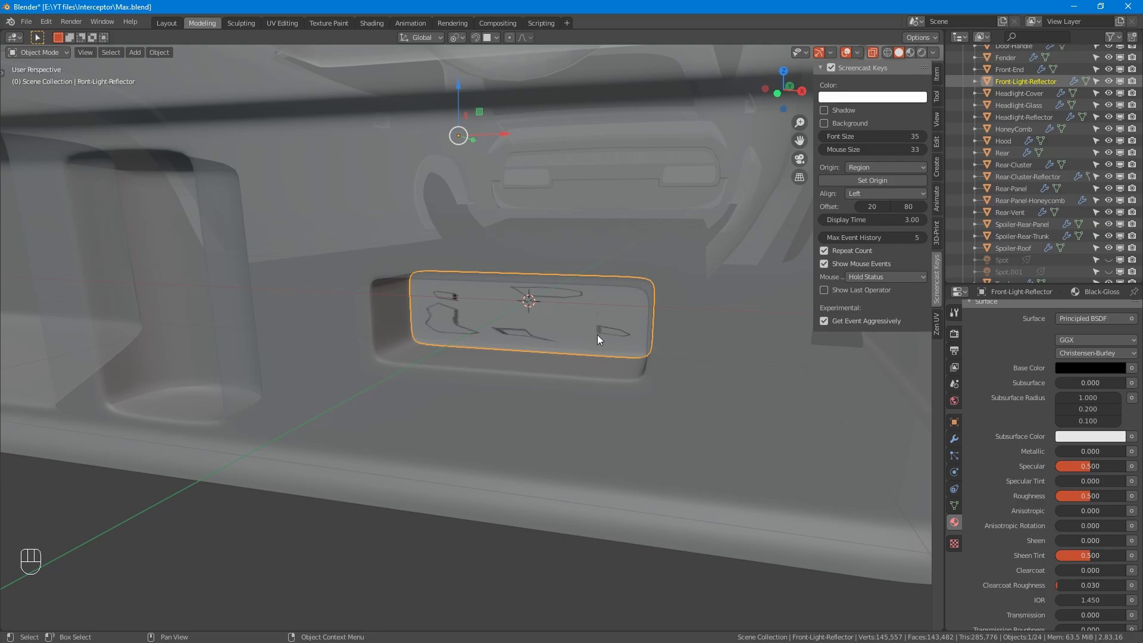
- Turn off the viewport display of the reflector's Mirror modifier
{"action": "mouse_move", "coordinate": [544, 348]}
{"action": "left_mouse_down", "text": "alt"}
{"action": "mouse_move", "coordinate": [517, 352]}
{"action": "mouse_move", "coordinate": [525, 347]}
{"action": "left_mouse_up", "text": "alt"}
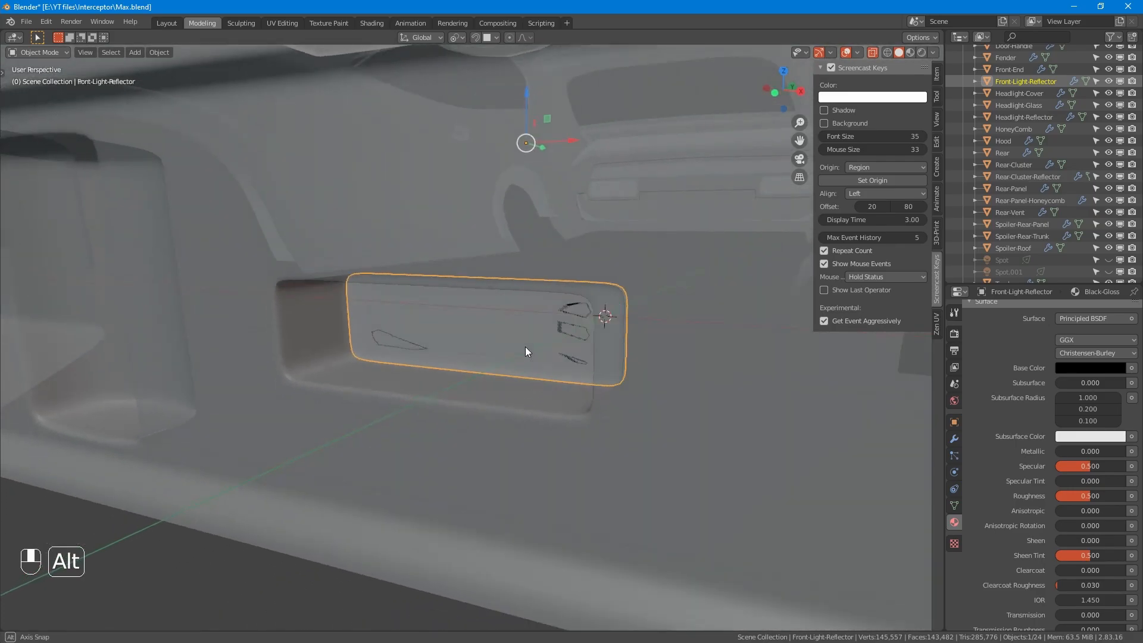
{"action": "left_click", "coordinate": [955, 440]}
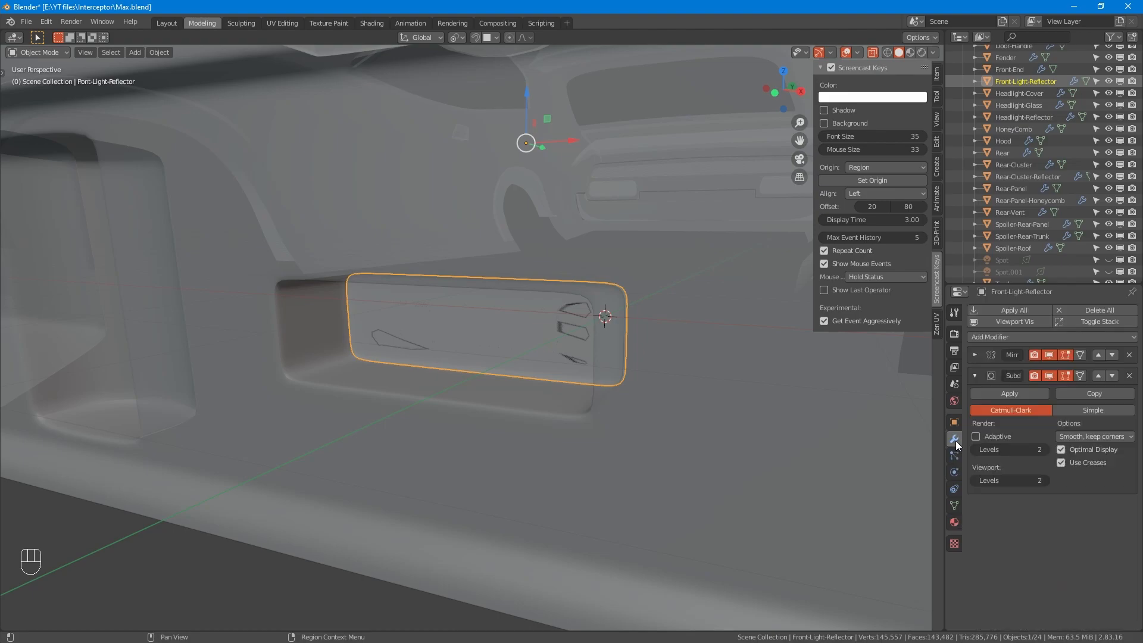
{"action": "left_click", "coordinate": [1049, 355]}
- Extrude all four outer edges of the reflector panel about -0.044 m along global Y toward the recess opening
{"action": "left_click_drag", "start_coordinate": [523, 384], "coordinate": [541, 388], "text": "alt"}
{"action": "key", "text": "Tab"}
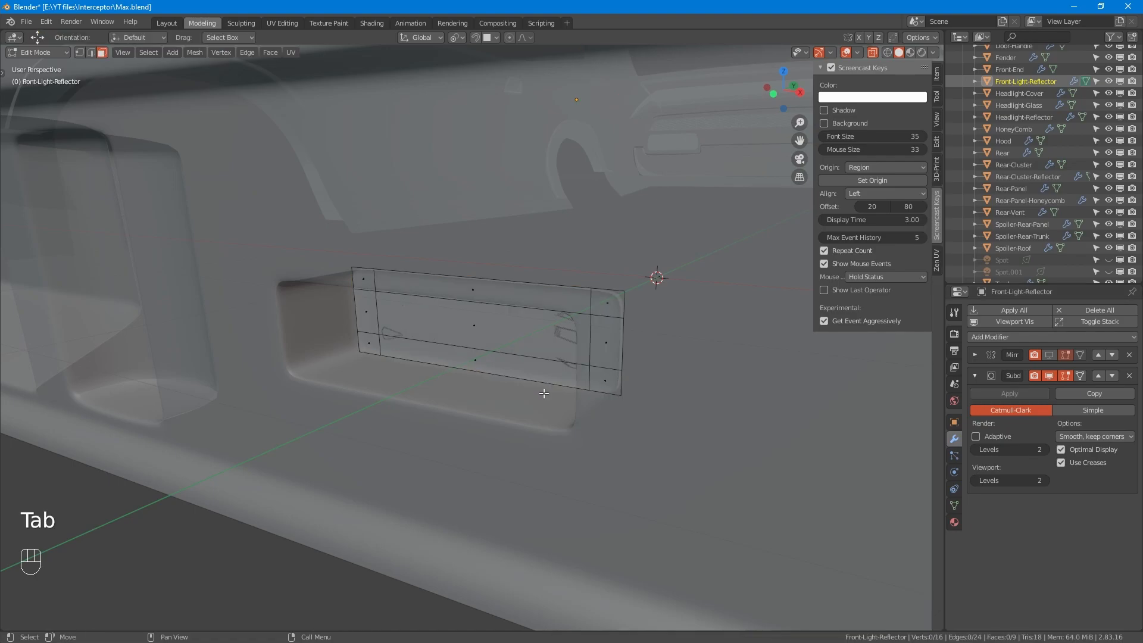
{"action": "key", "text": "2"}
{"action": "left_click", "coordinate": [503, 280], "text": "alt"}
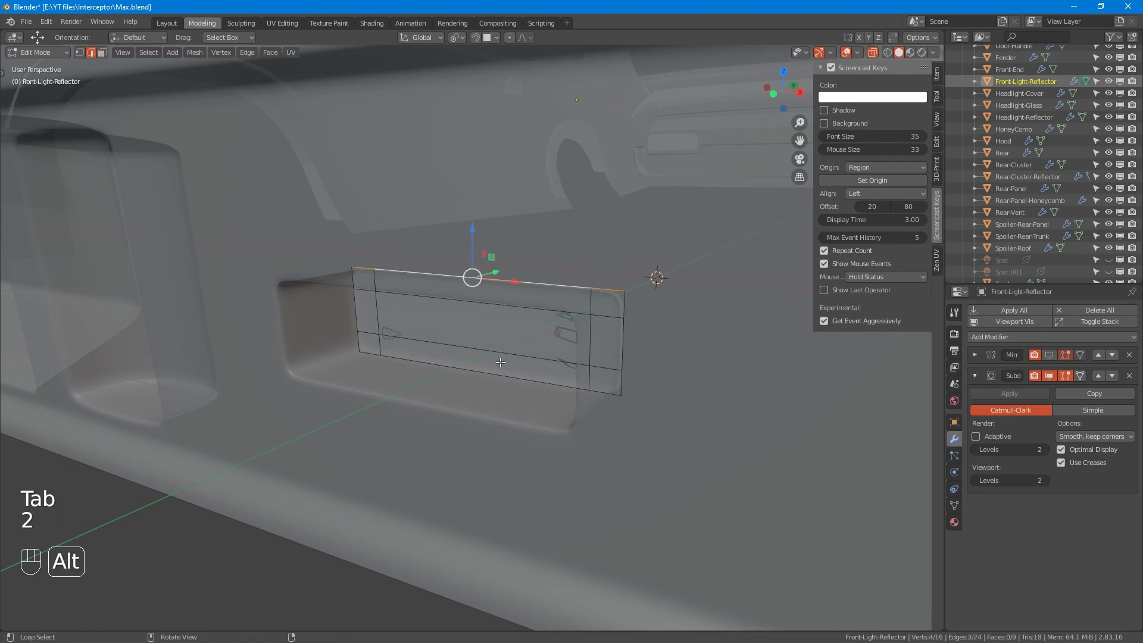
{"action": "left_click", "coordinate": [500, 364], "text": "alt+shift"}
{"action": "left_click", "coordinate": [355, 311], "text": "alt+shift"}
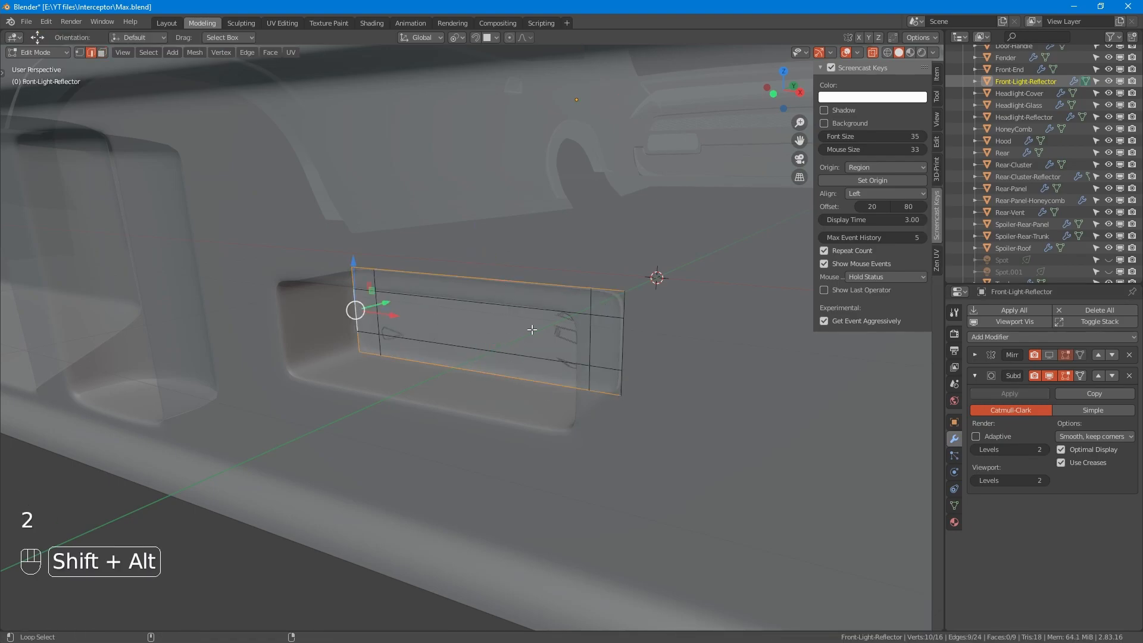
{"action": "left_click", "coordinate": [623, 344], "text": "alt+shift"}
{"action": "left_click_drag", "start_coordinate": [653, 358], "coordinate": [656, 358], "text": "alt"}
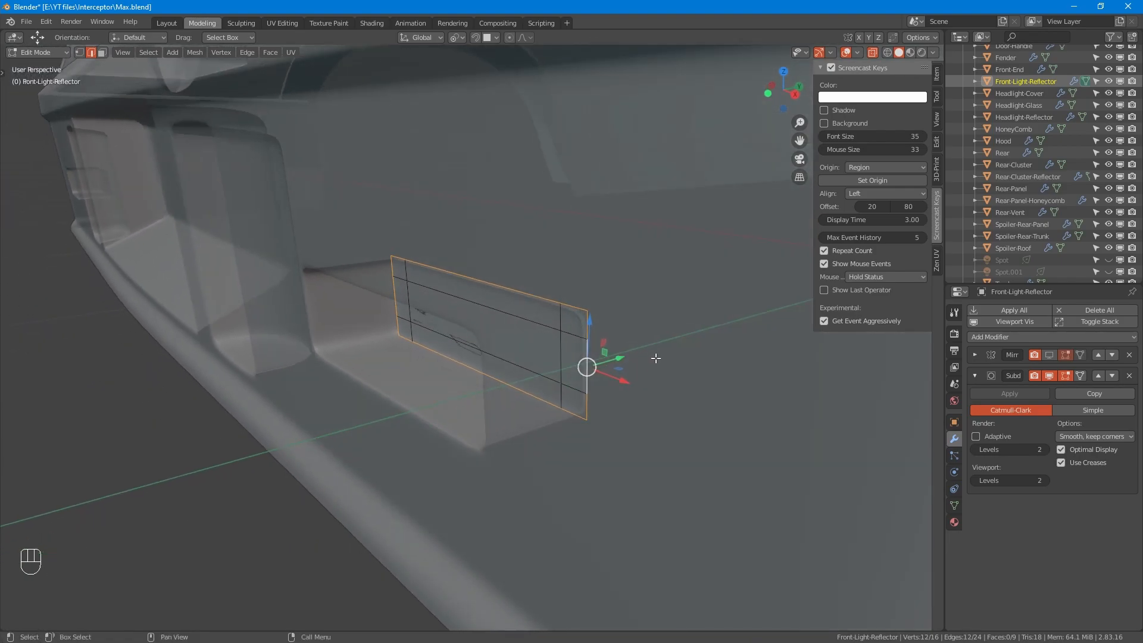
{"action": "key", "text": "e"}
{"action": "key", "text": "y"}
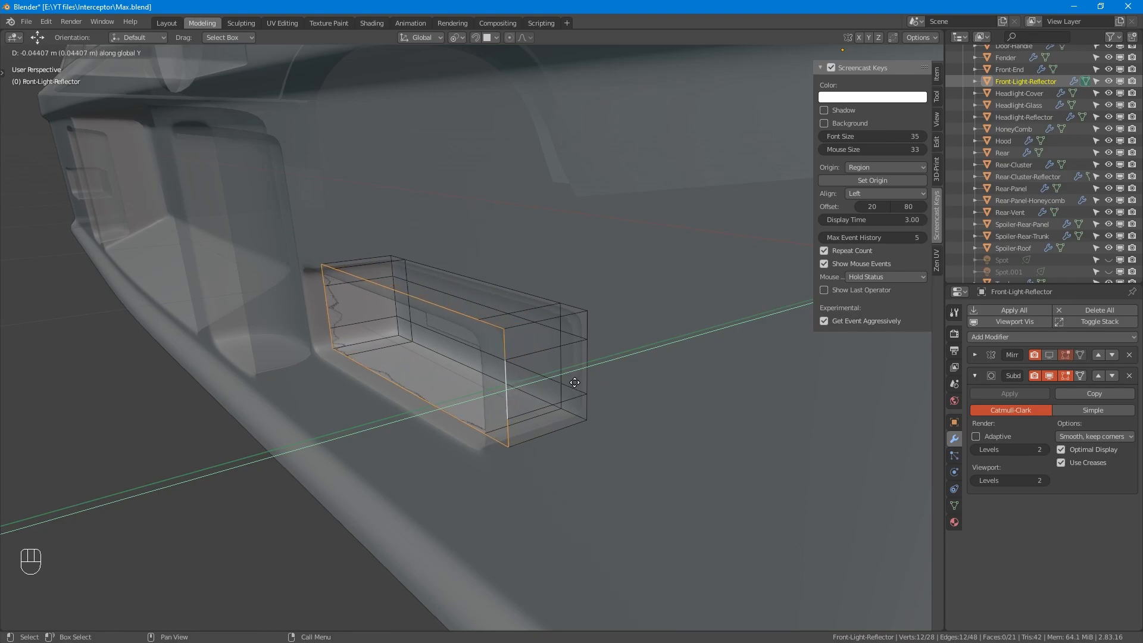
{"action": "left_click", "coordinate": [575, 382]}
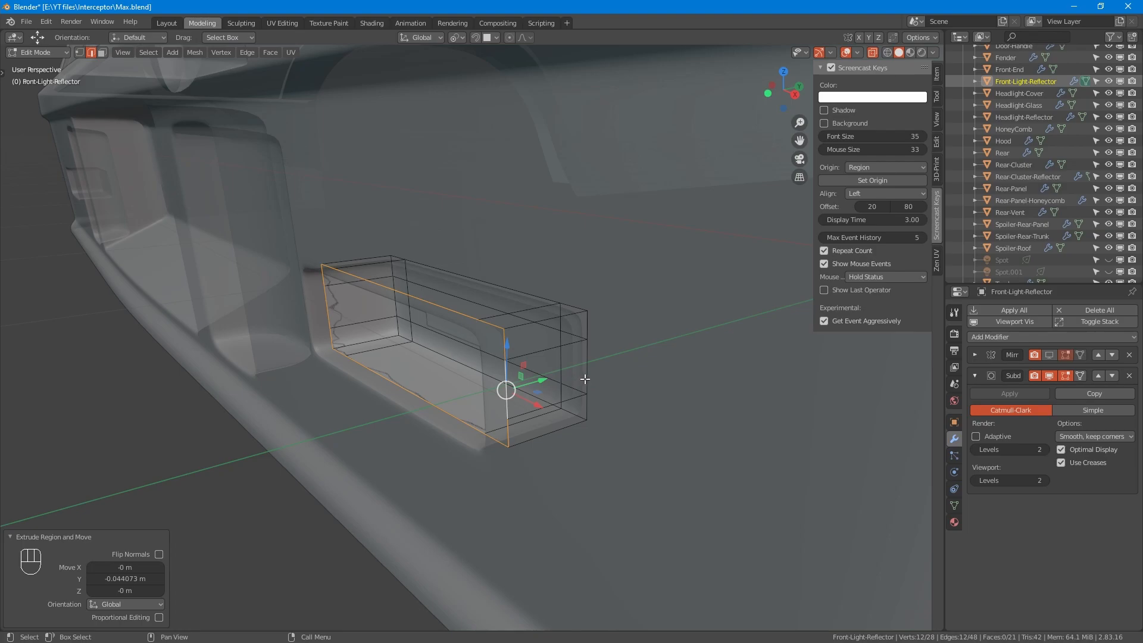
- Extrude the reflector's front edge loop by about another -0.011 m along global Y and close the opening with a face
{"action": "key", "text": "e"}
{"action": "key", "text": "y"}
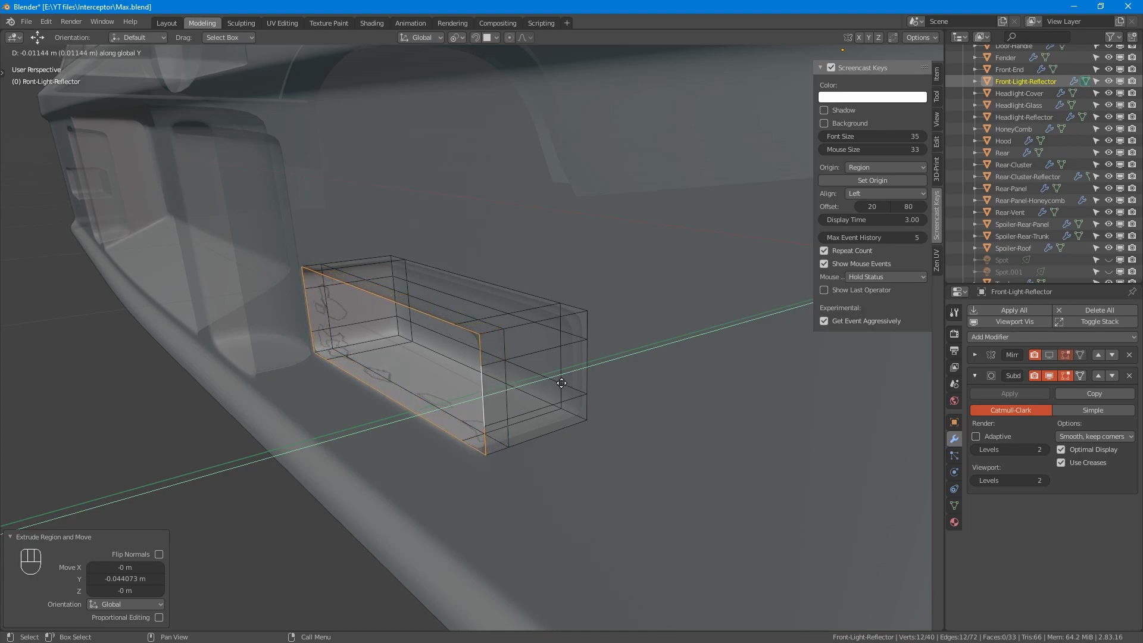
{"action": "left_click", "coordinate": [562, 383]}
{"action": "middle_click_drag", "start_coordinate": [562, 382], "coordinate": [650, 396], "text": "alt"}
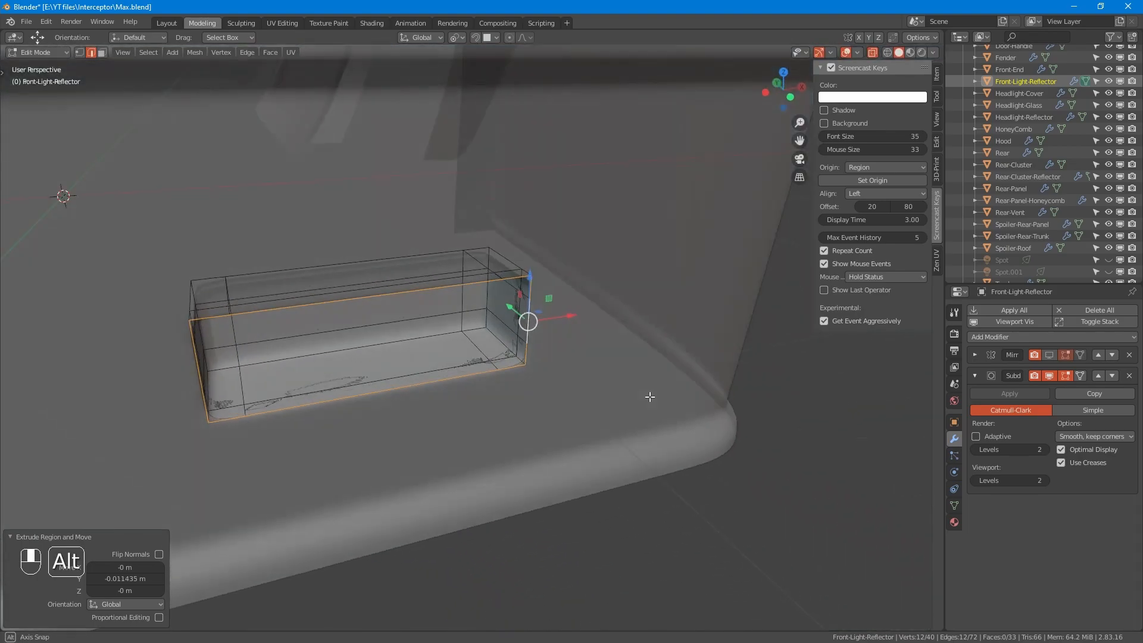
{"action": "middle_click_drag", "start_coordinate": [296, 330], "coordinate": [345, 348], "text": "alt"}
{"action": "middle_click_drag", "start_coordinate": [422, 386], "coordinate": [372, 382], "text": "alt"}
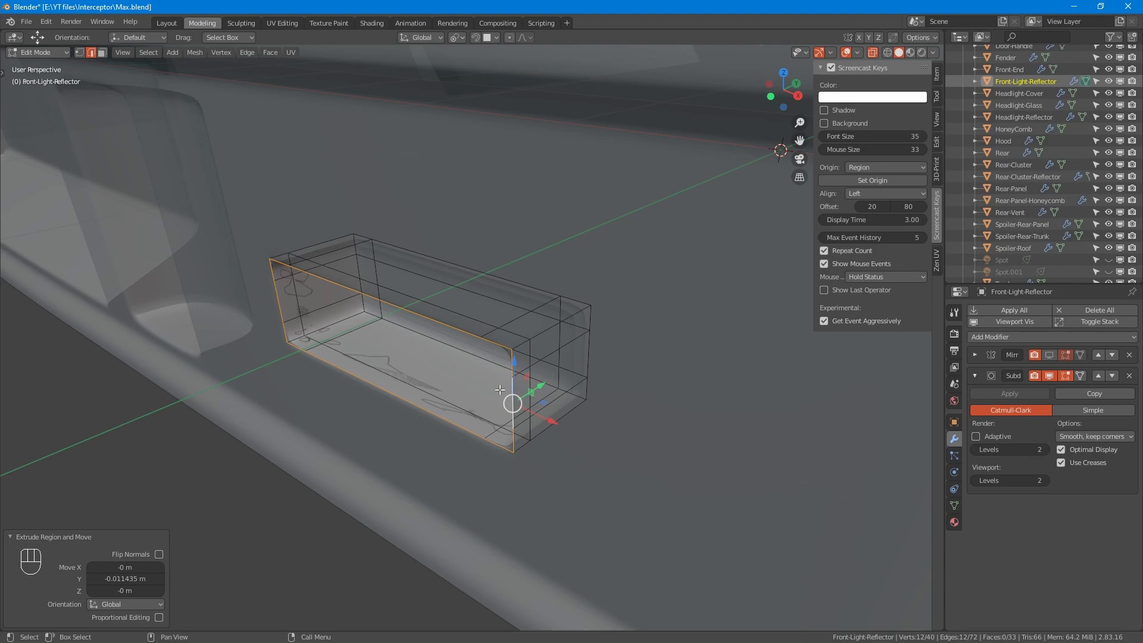
{"action": "key", "text": "f"}
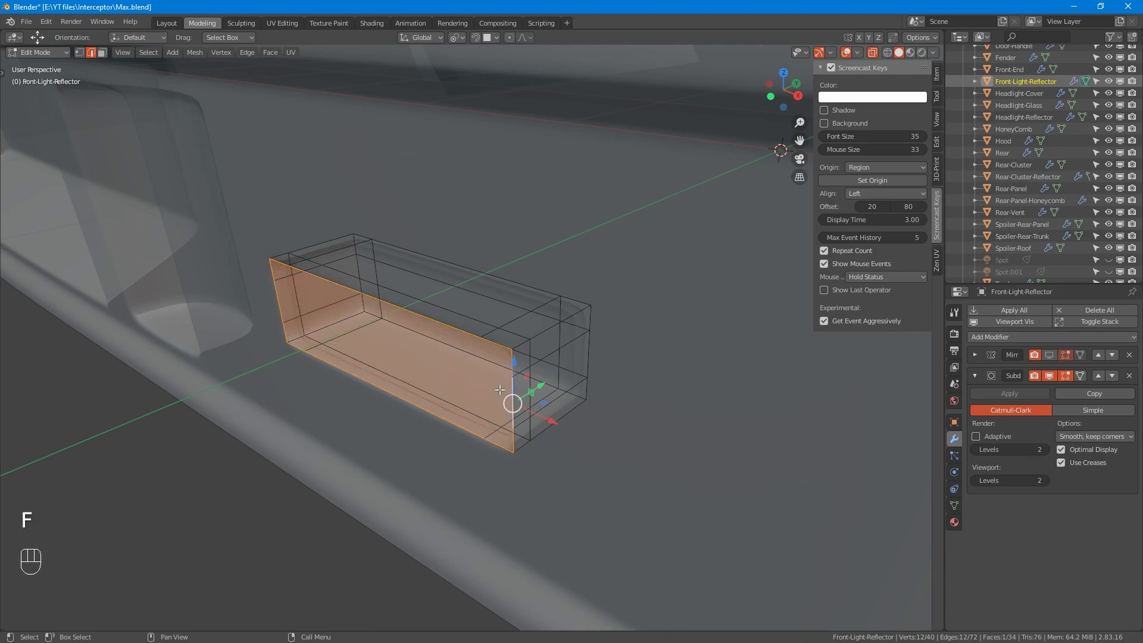
- Cut the new front face with two vertical edges by connecting the opposite top and bottom vertices near each end
{"action": "key", "text": "1"}
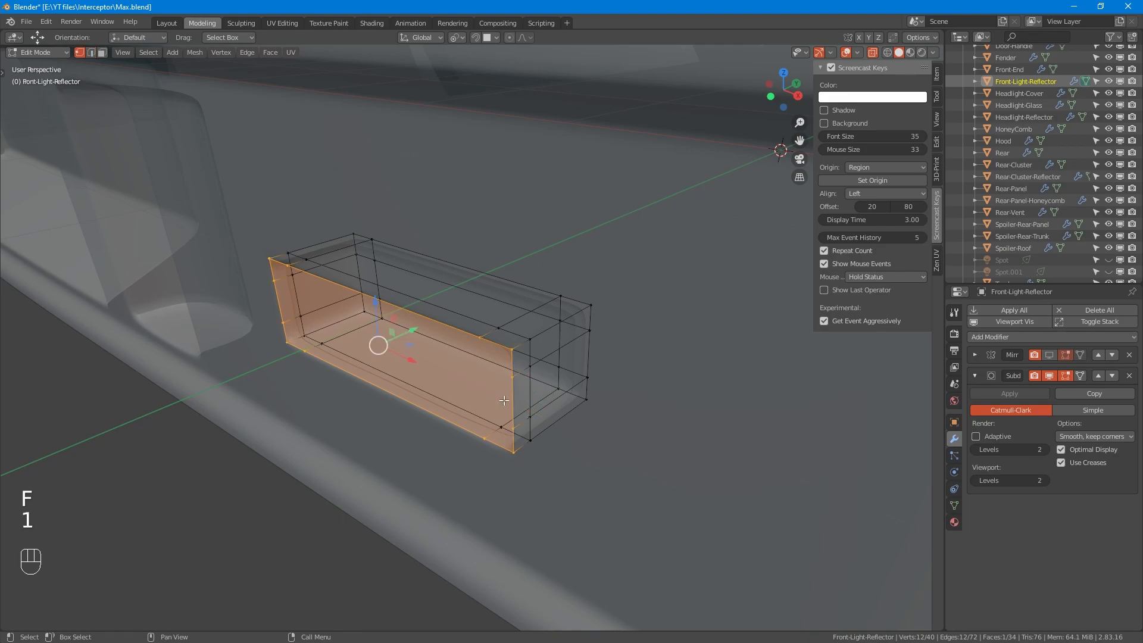
{"action": "left_click", "coordinate": [480, 338]}
{"action": "left_click", "coordinate": [485, 439], "text": "shift"}
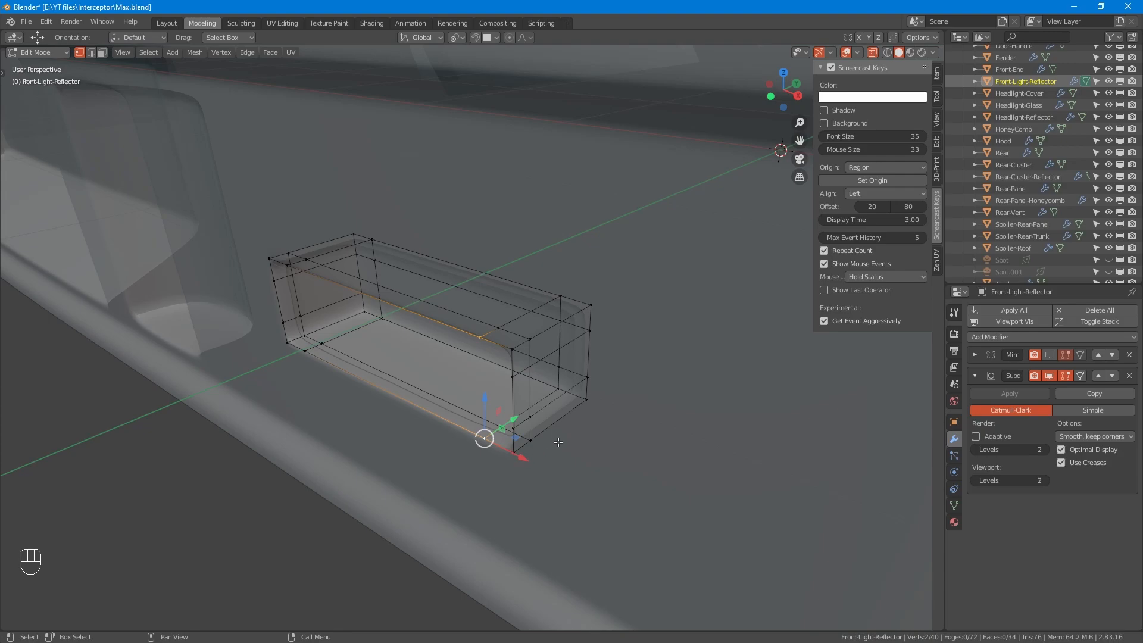
{"action": "key", "text": "j"}
{"action": "left_click", "coordinate": [291, 271], "text": "shift"}
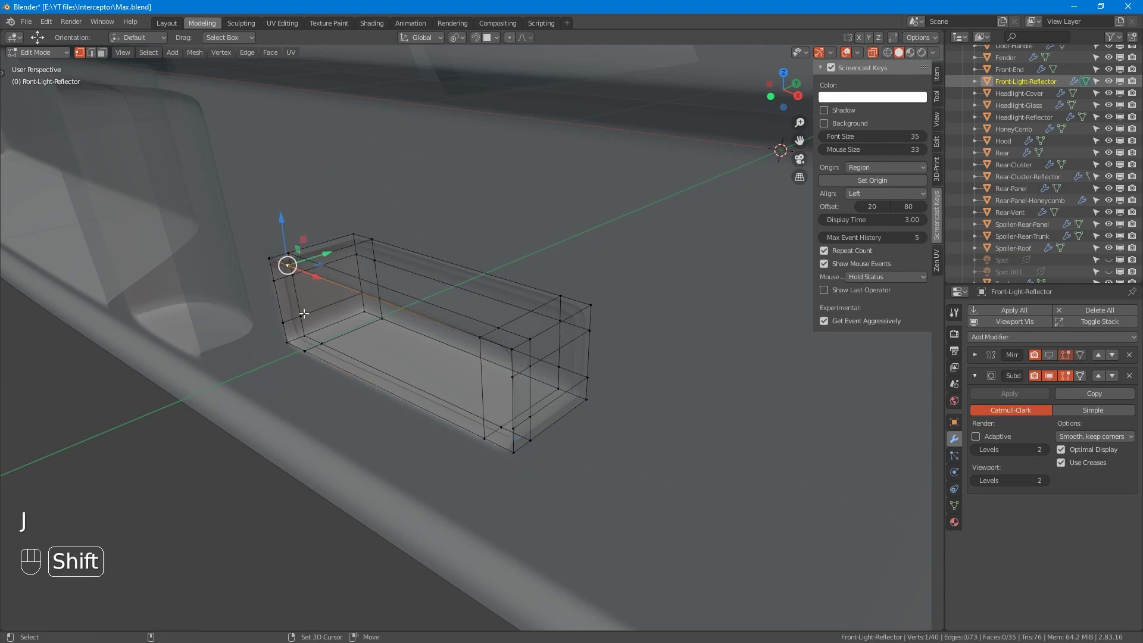
{"action": "left_click", "coordinate": [304, 351], "text": "shift"}
{"action": "key", "text": "j"}
- Cut the front face with two lengthwise edges by connecting the opposite side vertices near its upper and lower borders
{"action": "left_click", "coordinate": [273, 278]}
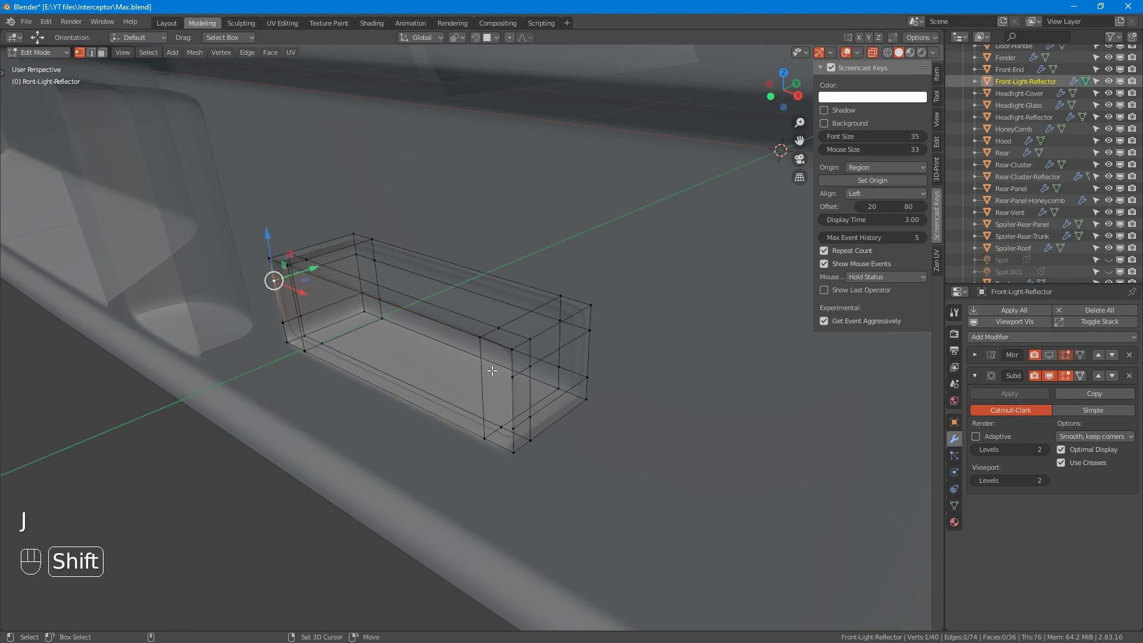
{"action": "left_click", "coordinate": [511, 376], "text": "shift"}
{"action": "key", "text": "j"}
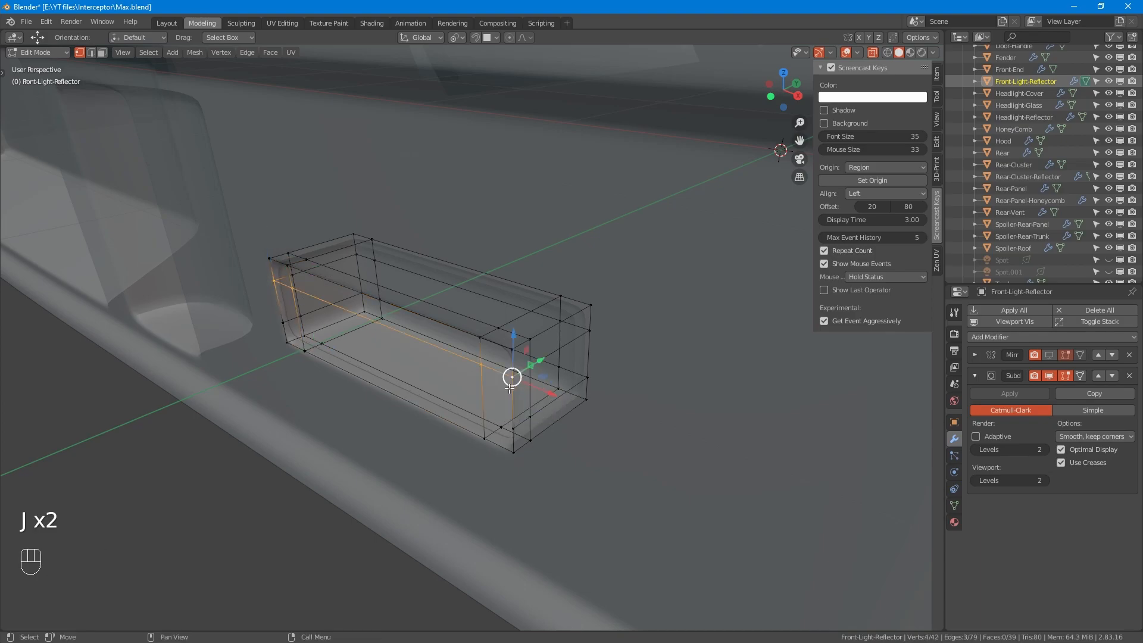
{"action": "left_click", "coordinate": [513, 429]}
{"action": "left_click", "coordinate": [284, 324], "text": "shift"}
{"action": "key", "text": "j"}
{"action": "middle_click_drag", "start_coordinate": [498, 383], "coordinate": [520, 388], "text": "alt"}
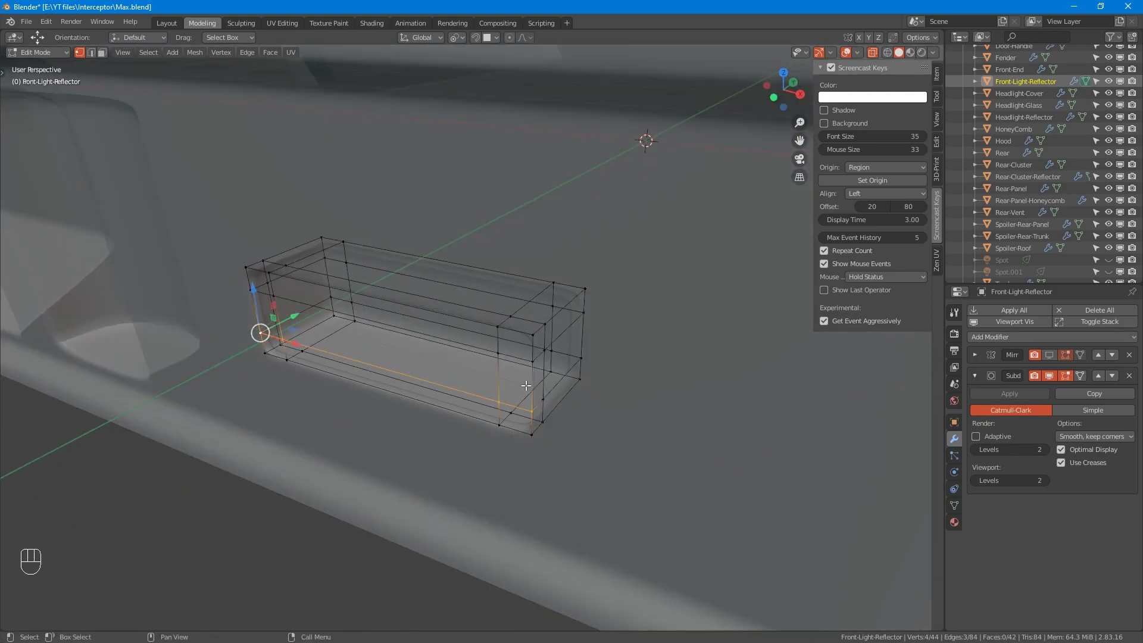
- Select the central front face, grow the selection twice to include the front rim, and separate it into its own object
{"action": "key", "text": "3"}
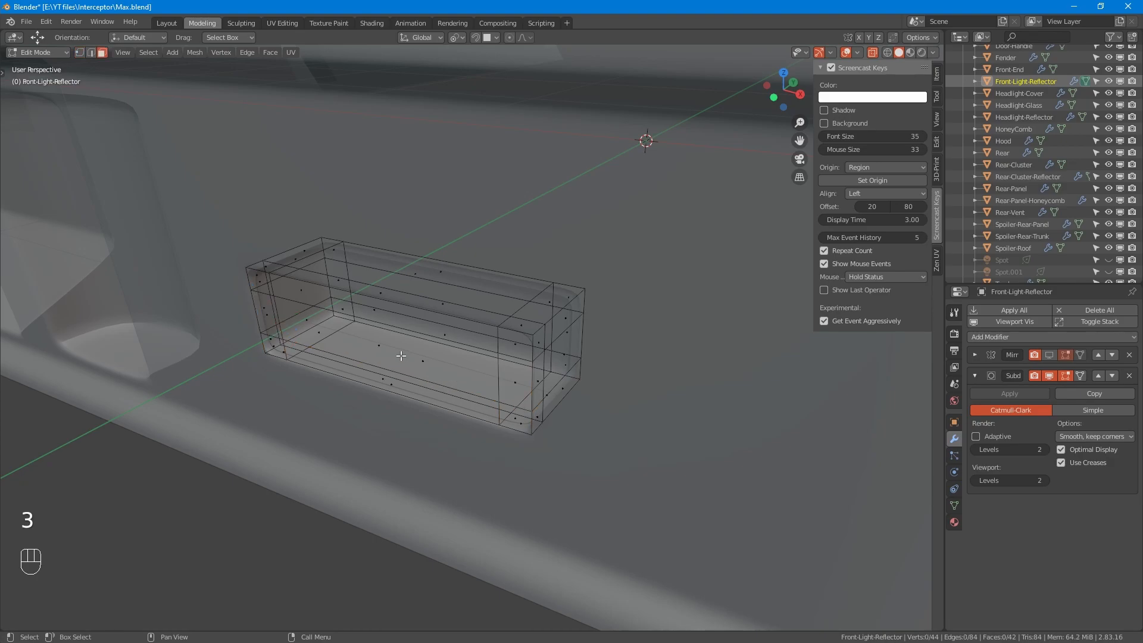
{"action": "key", "text": "alt+z"}
{"action": "mouse_move", "coordinate": [449, 391]}
{"action": "middle_mouse_down", "text": "alt"}
{"action": "mouse_move", "coordinate": [463, 362]}
{"action": "mouse_move", "coordinate": [434, 388]}
{"action": "middle_mouse_up", "text": "alt"}
{"action": "key", "text": "alt+z"}
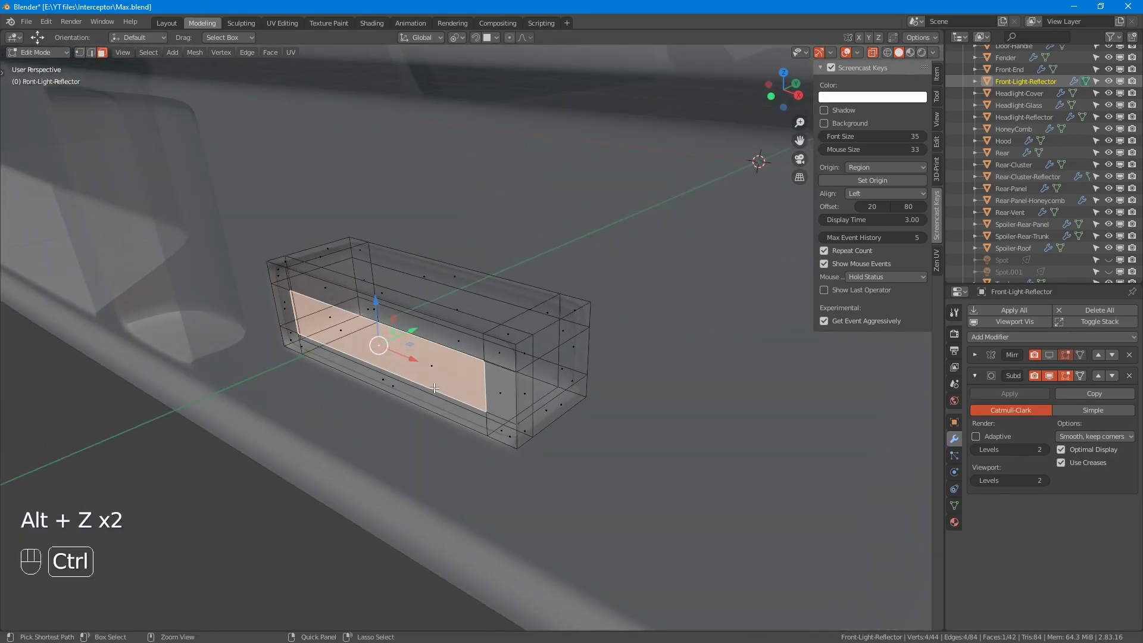
{"action": "key", "text": "ctrl+KP_Add"}
{"action": "key", "text": "ctrl+KP_Add"}
{"action": "middle_click_drag", "start_coordinate": [434, 388], "coordinate": [464, 401], "text": "alt"}
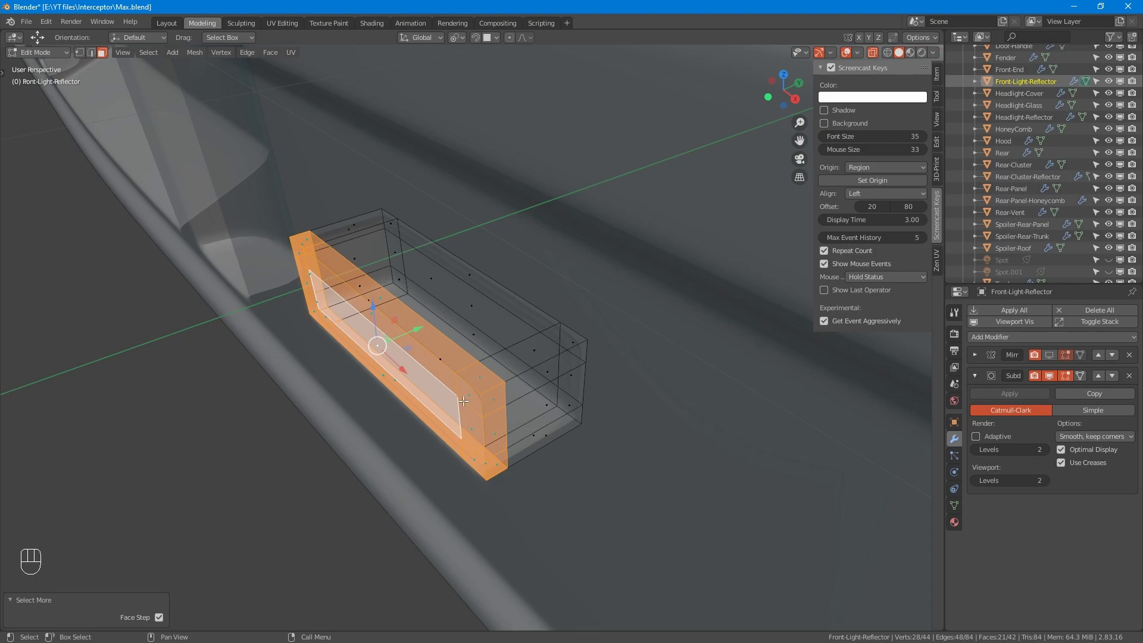
{"action": "key", "text": "p"}
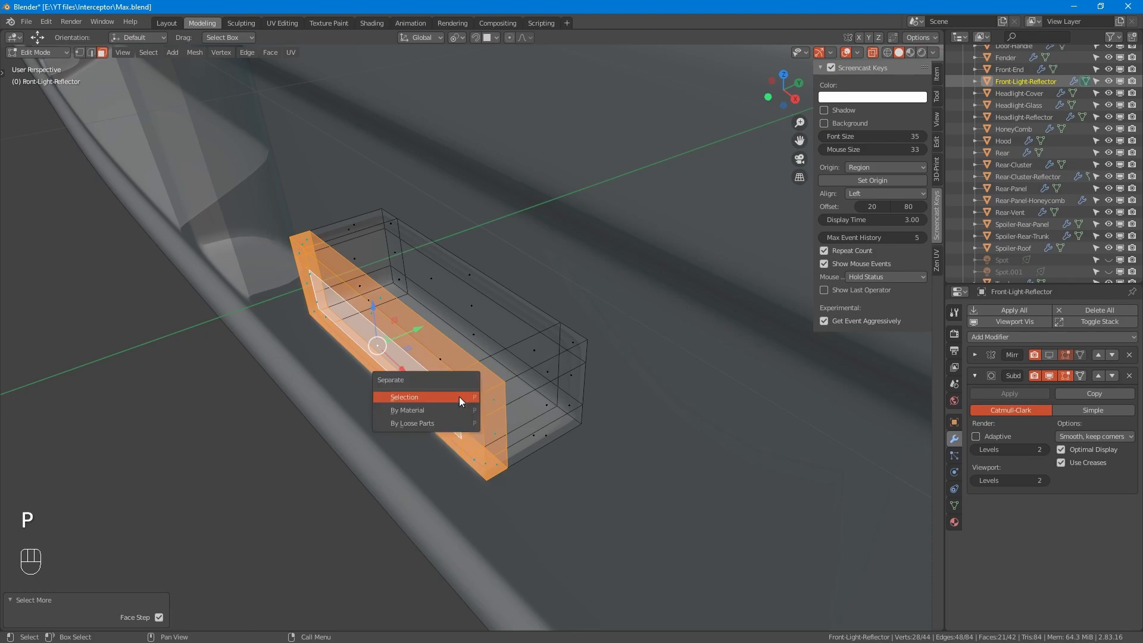
{"action": "left_click", "coordinate": [459, 397]}
- Return to Object Mode and isolate the reflector and the separated front piece in local view
{"action": "key", "text": "Tab"}
{"action": "left_click_drag", "start_coordinate": [465, 399], "coordinate": [458, 373], "text": "alt"}
{"action": "scroll", "coordinate": [457, 364], "scroll_direction": "up", "scroll_amount": 9}
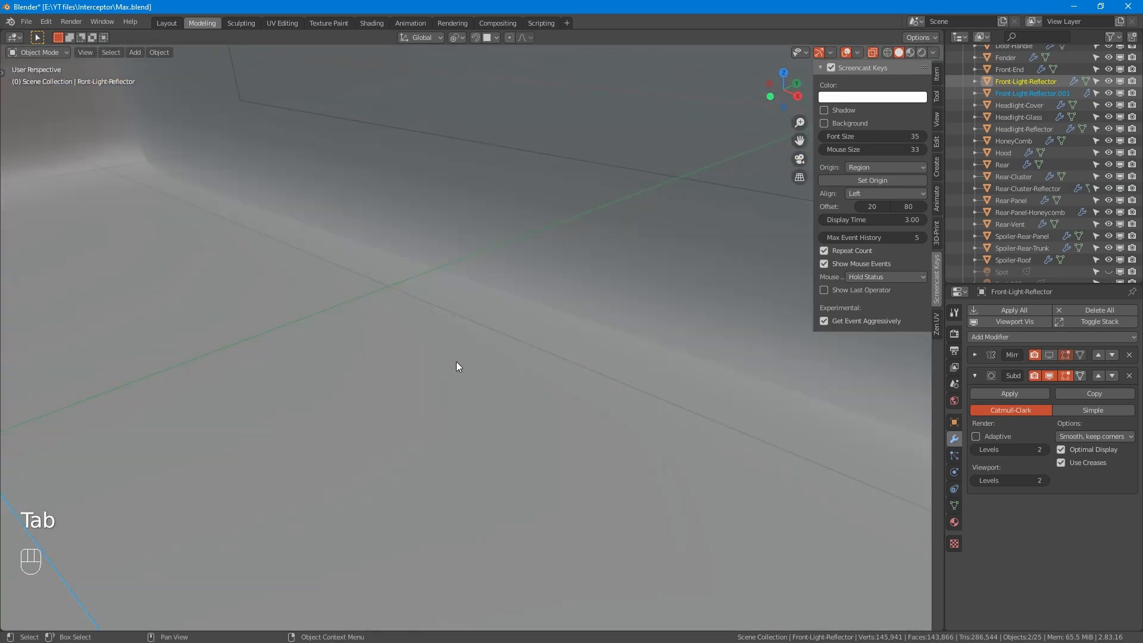
{"action": "scroll", "coordinate": [456, 362], "scroll_direction": "down", "scroll_amount": 3}
{"action": "scroll", "coordinate": [459, 362], "scroll_direction": "down", "scroll_amount": 4}
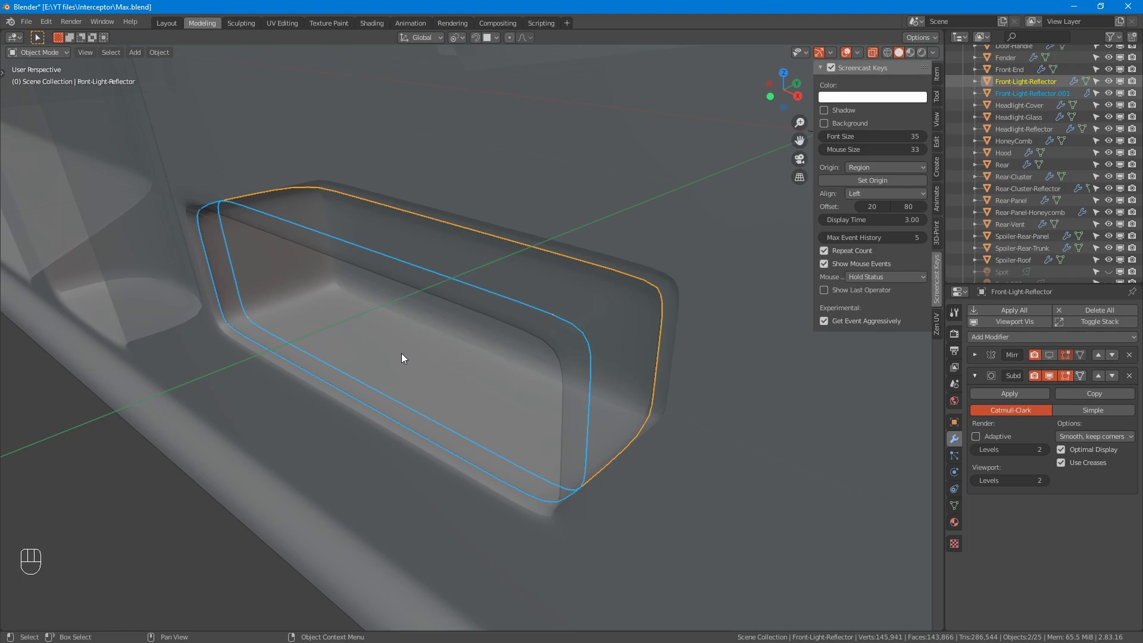
{"action": "key", "text": "KP_Divide"}
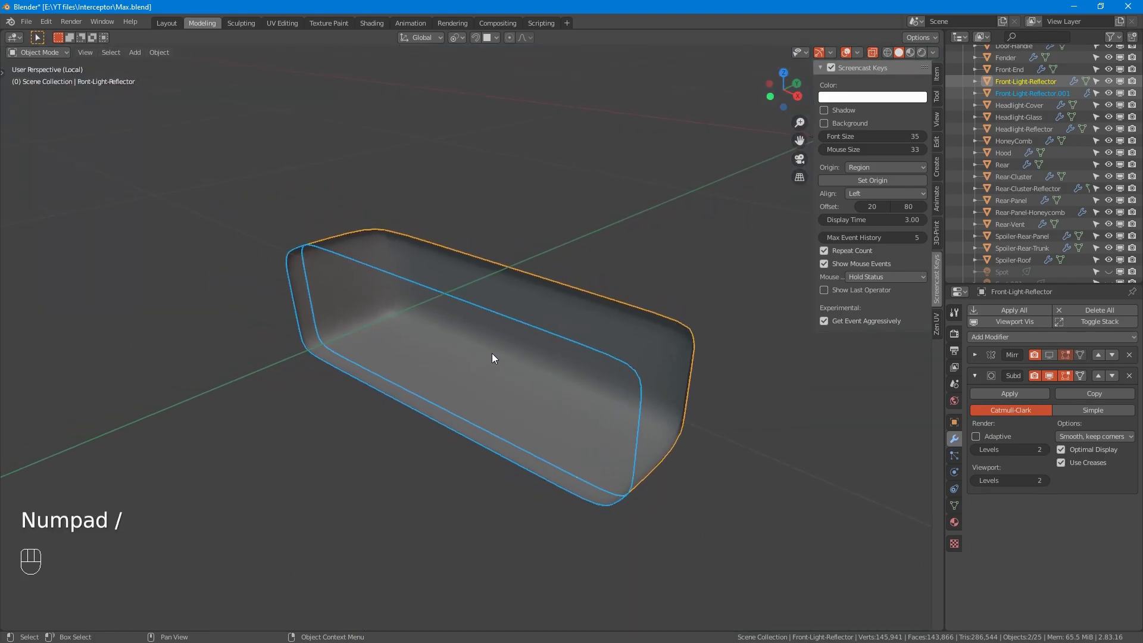
- Select the separated front piece and rename it Front-Light-Glass
{"action": "left_click", "coordinate": [484, 287]}
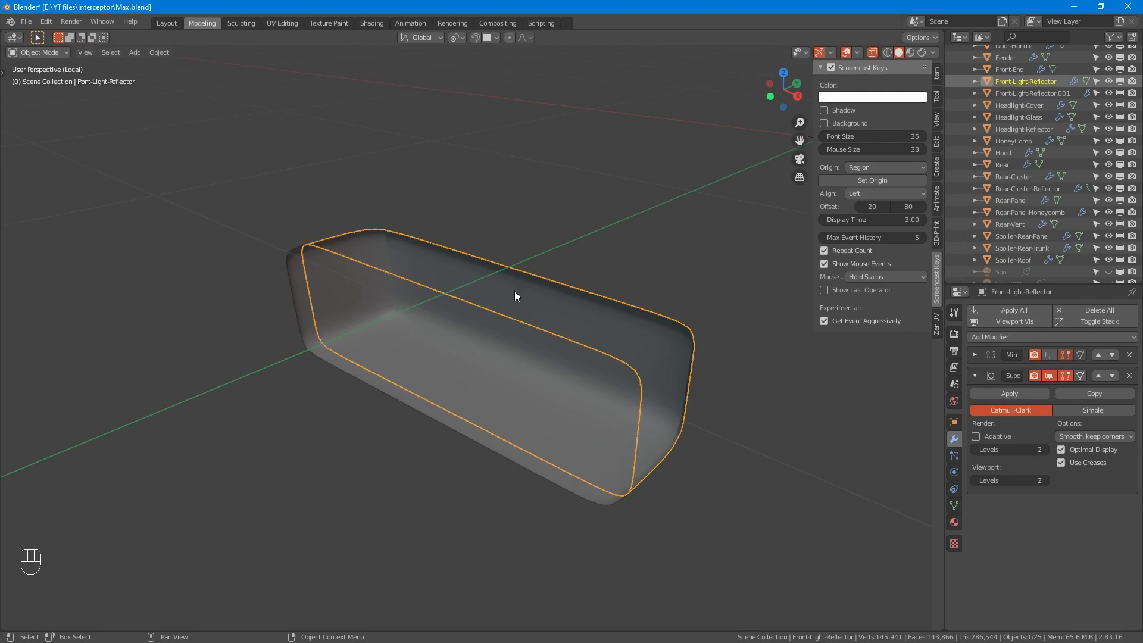
{"action": "left_click", "coordinate": [299, 294]}
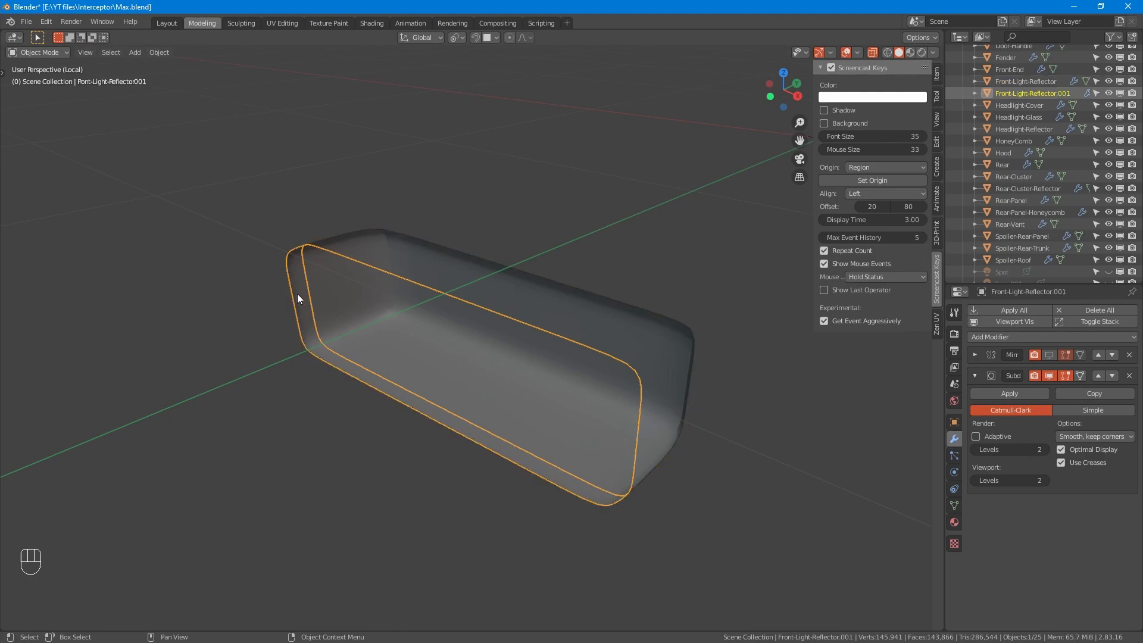
{"action": "key", "text": "F2"}
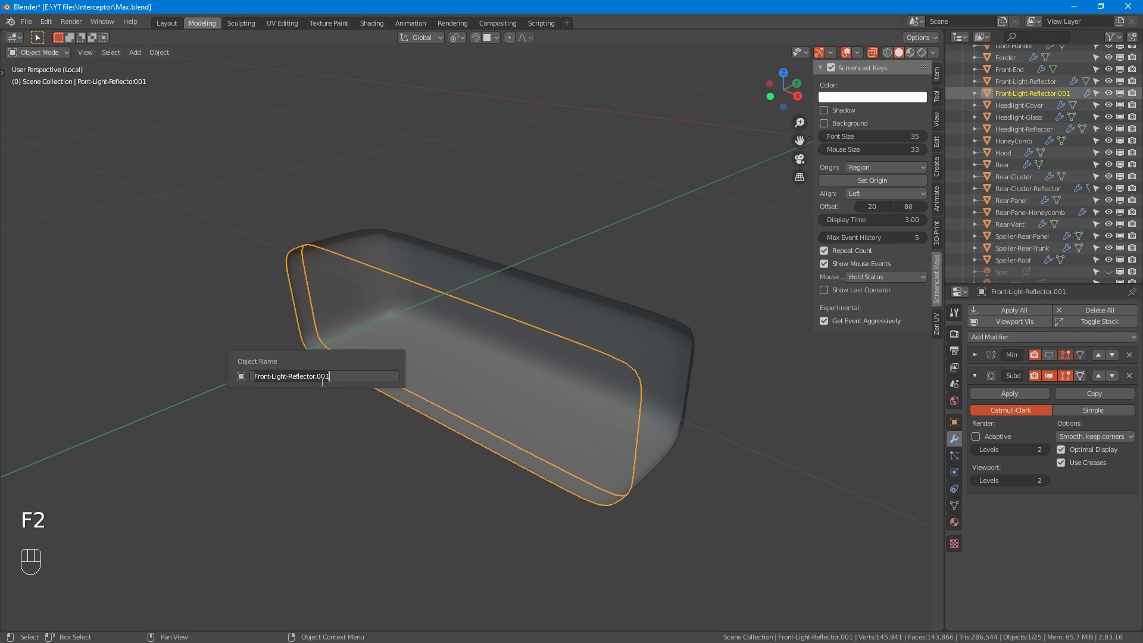
{"action": "key", "text": "ctrl+shift+Left"}
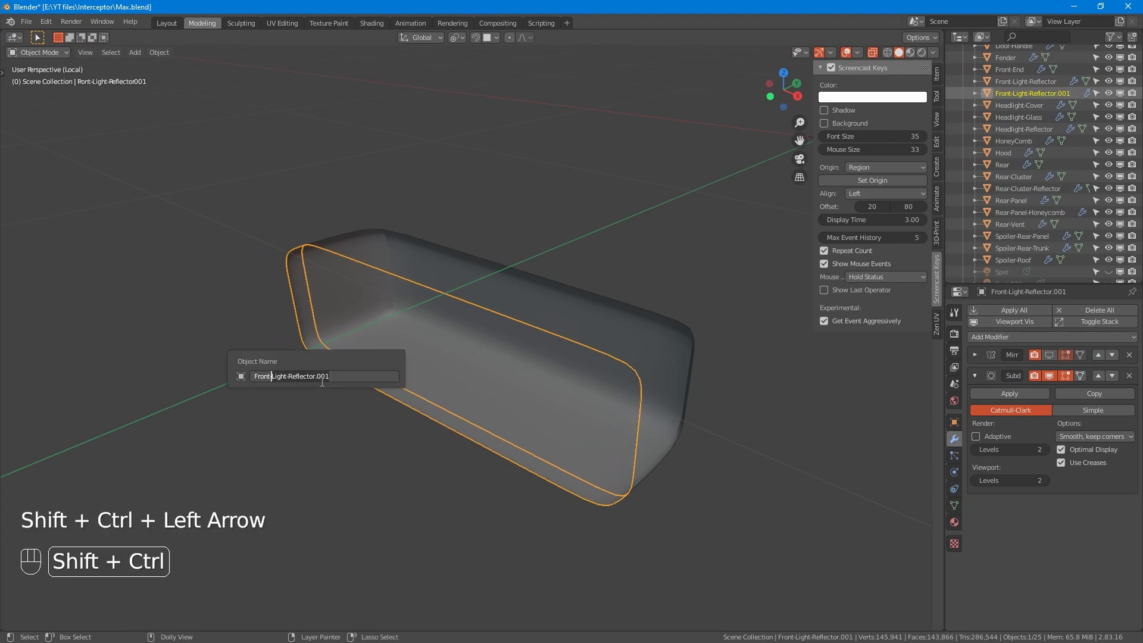
{"action": "type", "text": "Glass"}
{"action": "key", "text": "Return"}
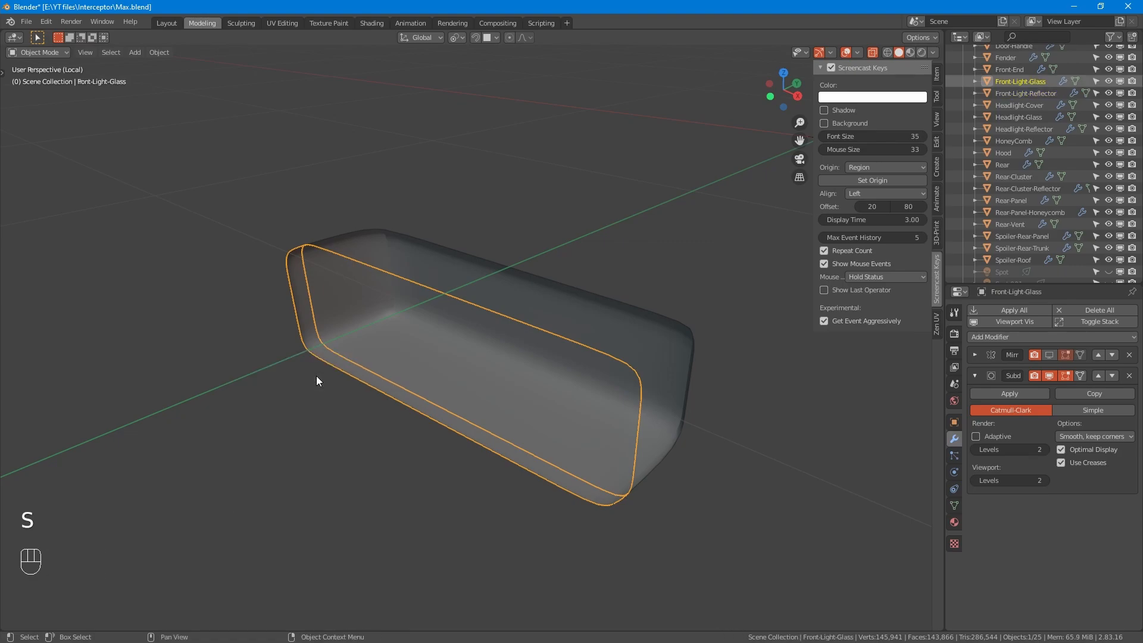
- Recalculate the normals of the whole glass mesh outward and check its shading with X-ray off
{"action": "middle_click_drag", "start_coordinate": [366, 356], "coordinate": [424, 359]}
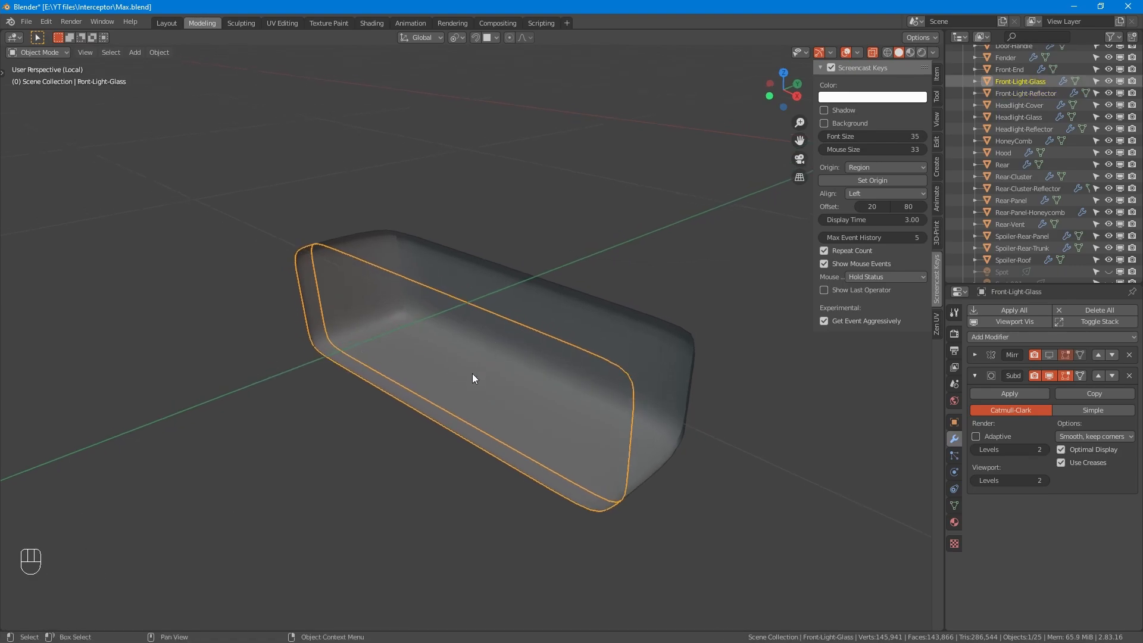
{"action": "key", "text": "Tab"}
{"action": "key", "text": "1"}
{"action": "key", "text": "a"}
{"action": "key", "text": "shift+n"}
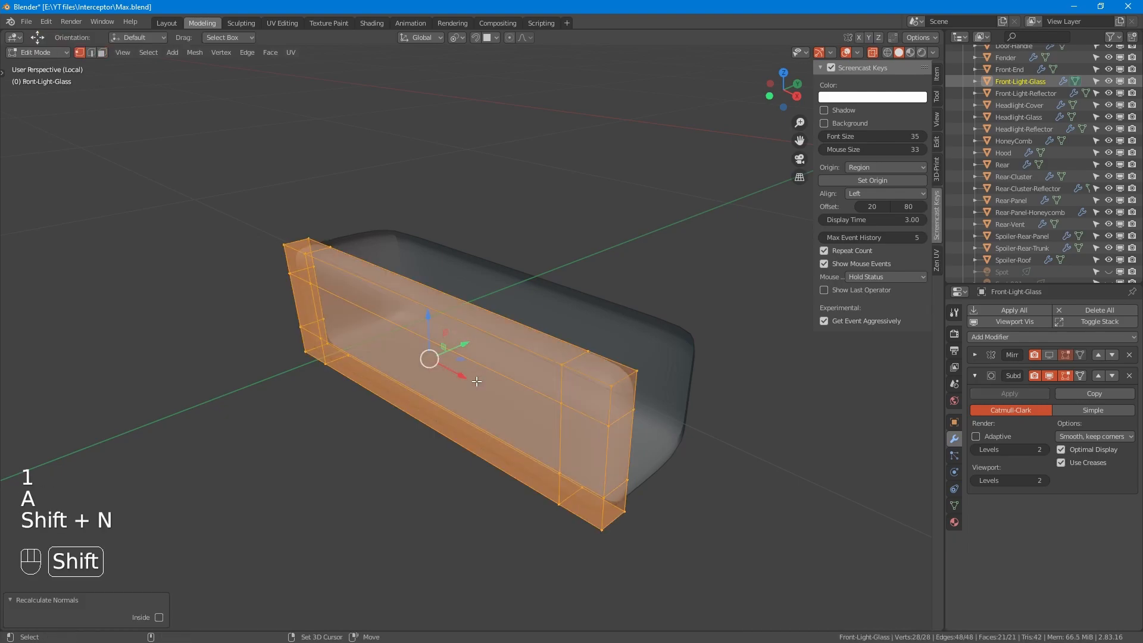
{"action": "key", "text": "Tab"}
{"action": "key", "text": "alt+z"}
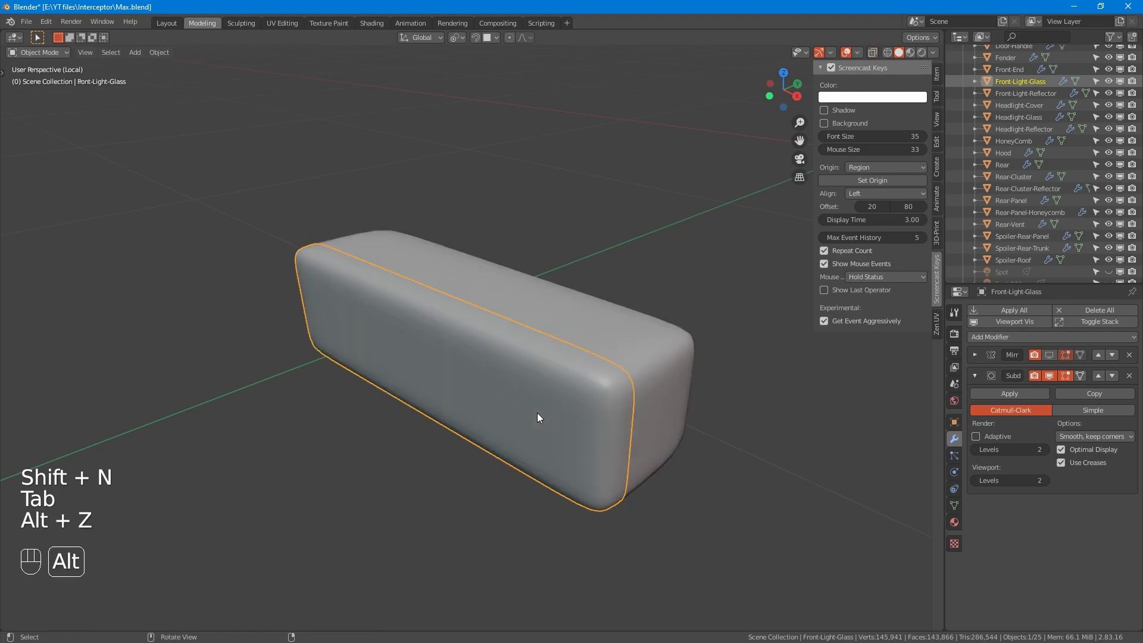
{"action": "key", "text": "alt+z"}
- Add a Solidify modifier to the front light glass
{"action": "middle_click_drag", "start_coordinate": [513, 423], "coordinate": [663, 359], "text": "alt"}
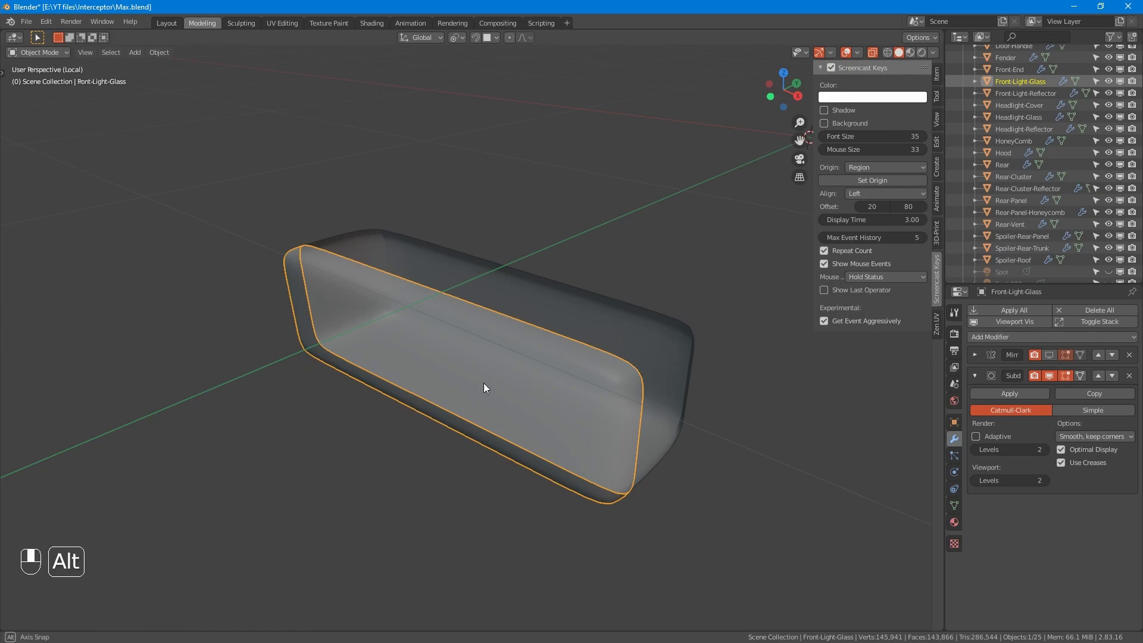
{"action": "middle_click_drag", "start_coordinate": [477, 390], "coordinate": [510, 343], "text": "alt"}
{"action": "middle_click_drag", "start_coordinate": [482, 391], "coordinate": [493, 457], "text": "alt"}
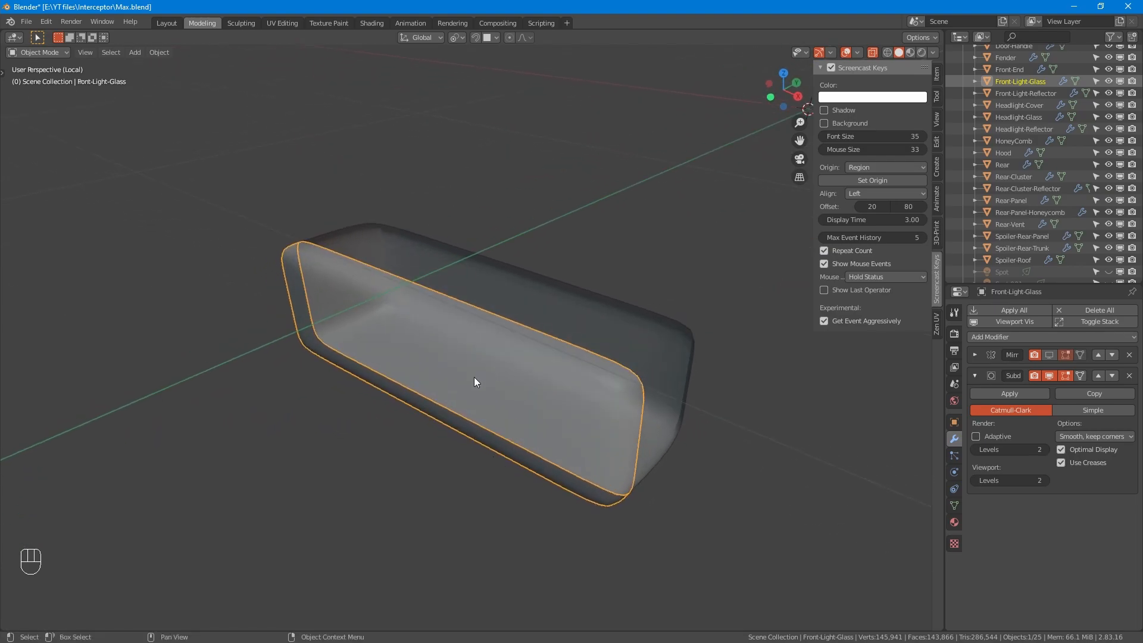
{"action": "left_click", "coordinate": [1017, 337]}
{"action": "left_click", "coordinate": [934, 520]}
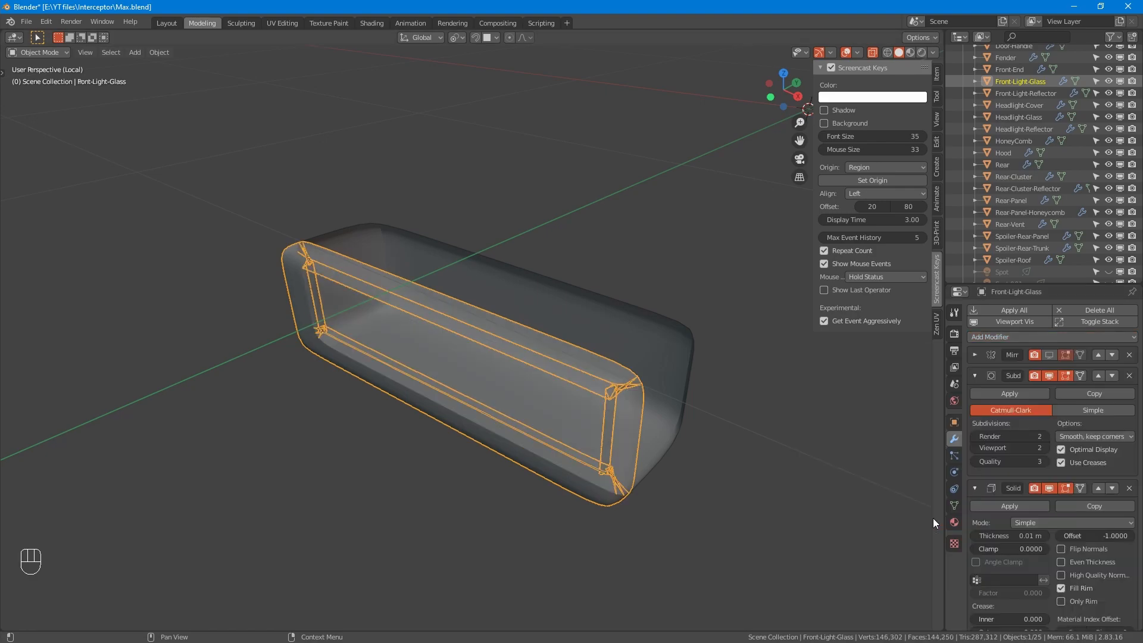
- Set the Solidify thickness of the front light glass to 0.002 m
{"action": "scroll", "coordinate": [519, 374], "scroll_direction": "up", "scroll_amount": 3}
{"action": "middle_click_drag", "start_coordinate": [624, 380], "coordinate": [721, 410], "text": "alt"}
{"action": "left_click", "coordinate": [1042, 538]}
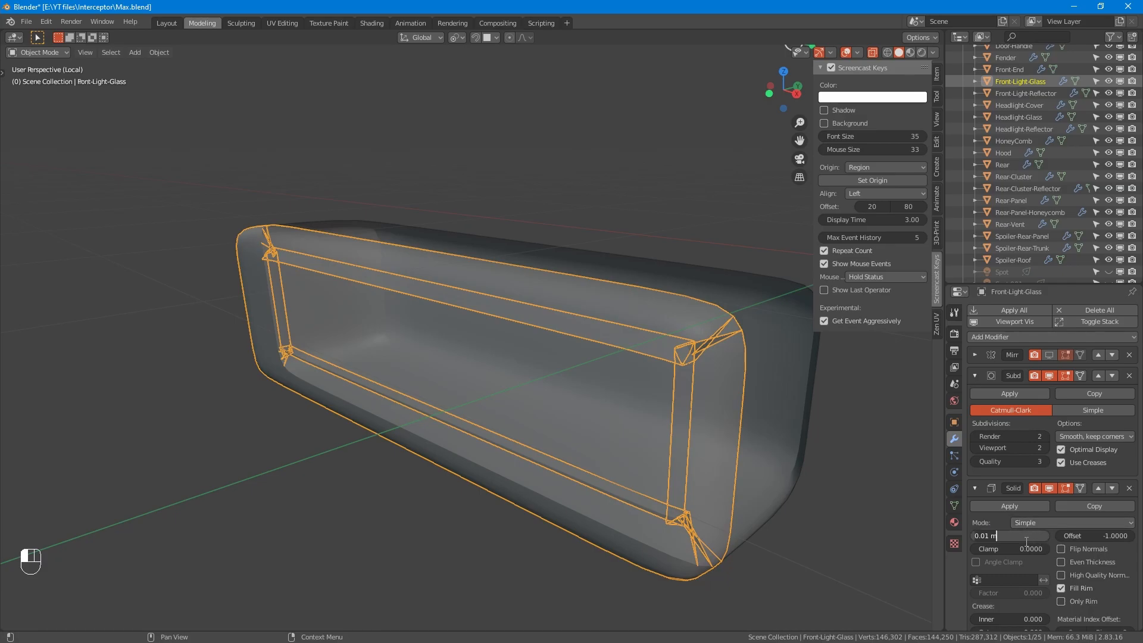
{"action": "key", "text": "BackSpace"}
{"action": "key", "text": "BackSpace"}
{"action": "key", "text": "BackSpace"}
{"action": "key", "text": "BackSpace"}
{"action": "key", "text": "BackSpace"}
{"action": "key", "text": "BackSpace"}
{"action": "type", "text": ".002"}
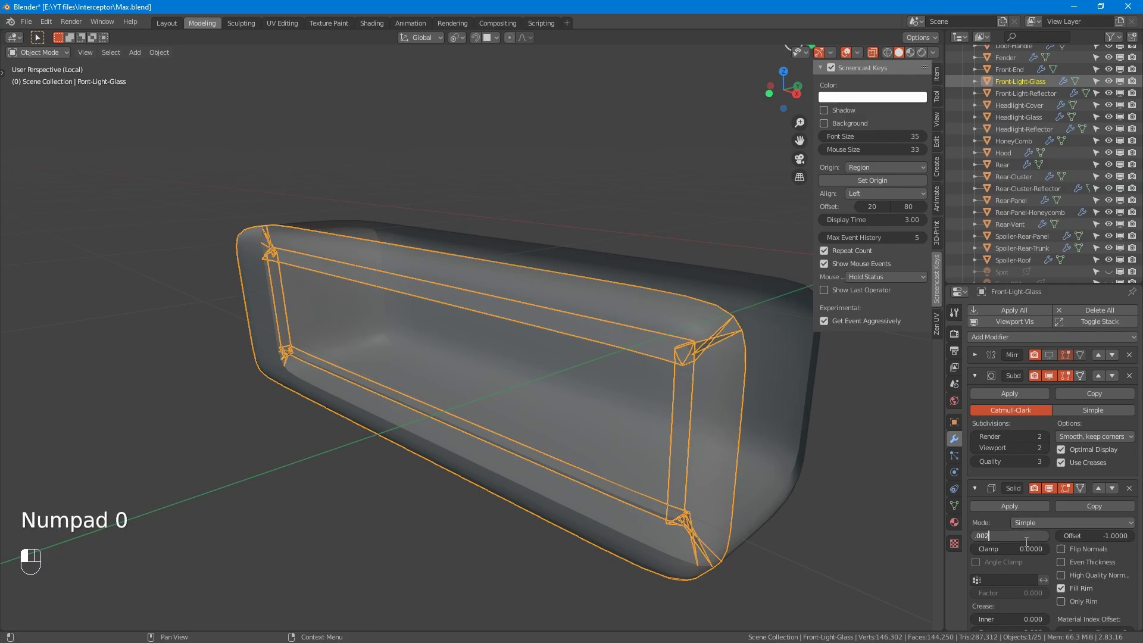
{"action": "key", "text": "Return"}
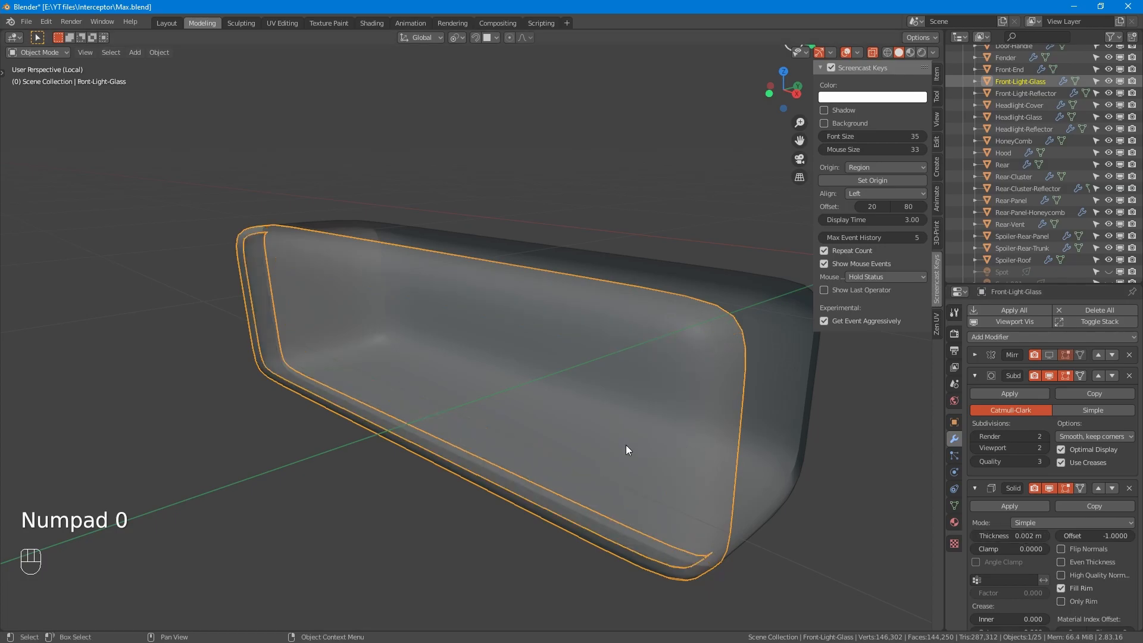
{"action": "mouse_move", "coordinate": [572, 410]}
{"action": "middle_mouse_down", "text": "alt"}
{"action": "mouse_move", "coordinate": [543, 416]}
{"action": "mouse_move", "coordinate": [667, 415]}
{"action": "mouse_move", "coordinate": [619, 411]}
{"action": "middle_mouse_up", "text": "alt"}
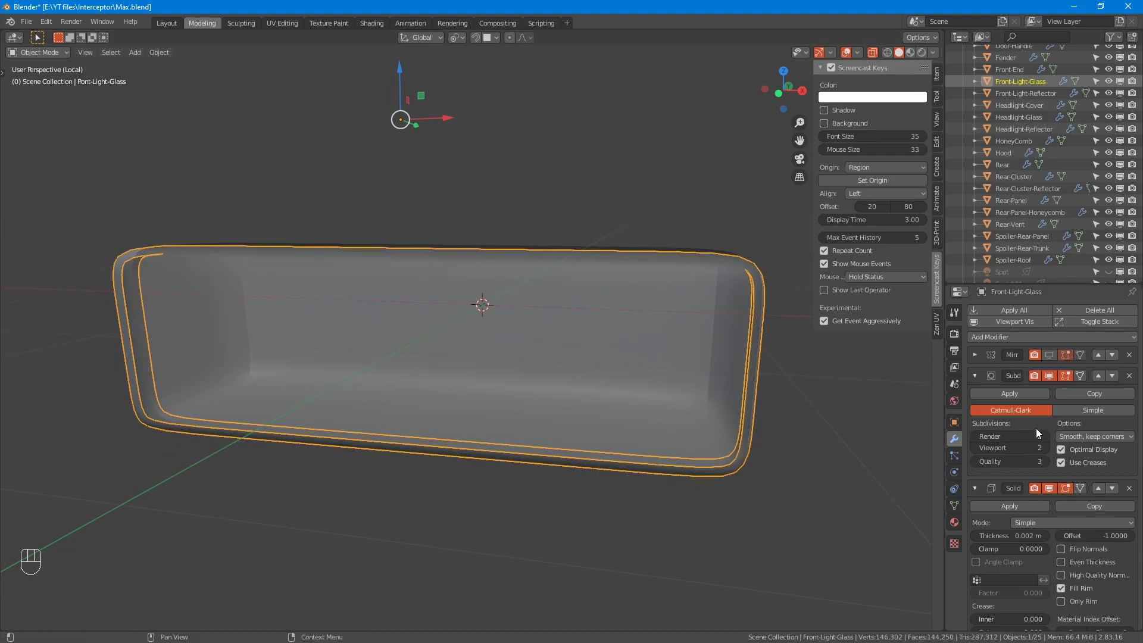
- Switch the glass's Solidify modifier to Complex mode
{"action": "left_click", "coordinate": [1041, 523]}
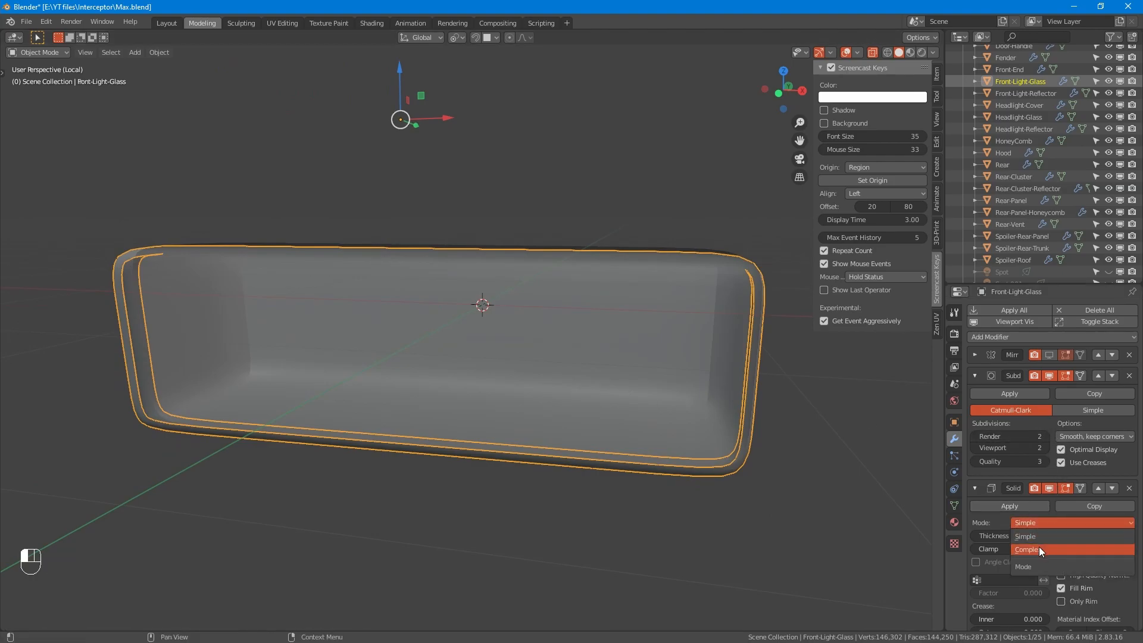
{"action": "left_click", "coordinate": [1038, 549]}
{"action": "middle_click_drag", "start_coordinate": [596, 418], "coordinate": [545, 421], "text": "alt"}
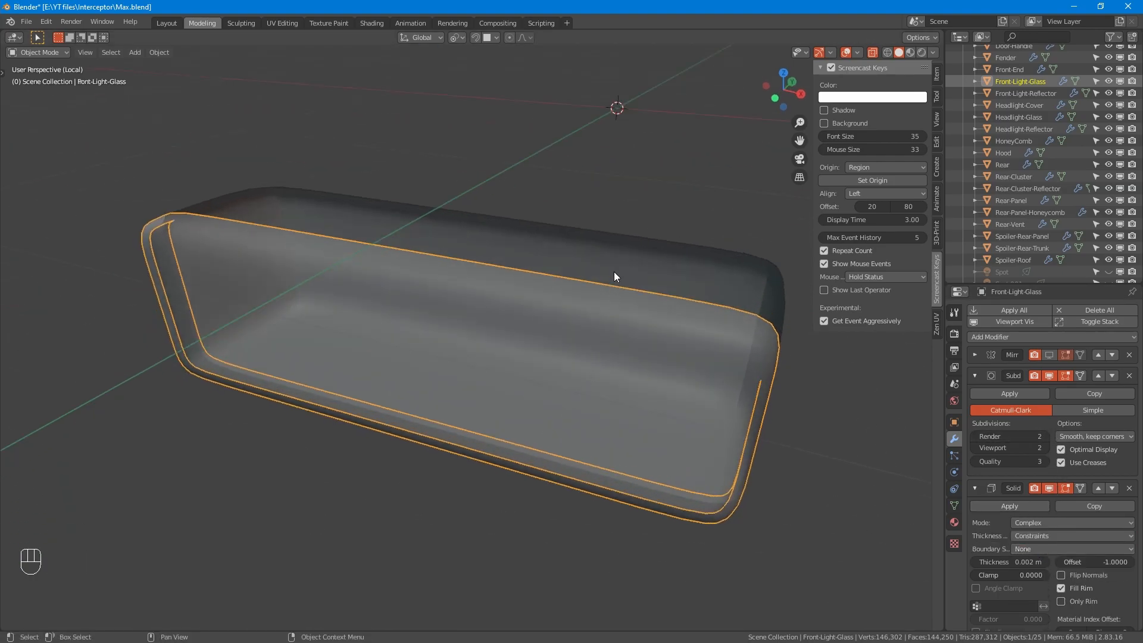
- Add a Solidify modifier to the front light reflector with a thickness of 0.002 m
{"action": "left_click", "coordinate": [621, 252]}
{"action": "key", "text": "Tab"}
{"action": "key", "text": "Tab"}
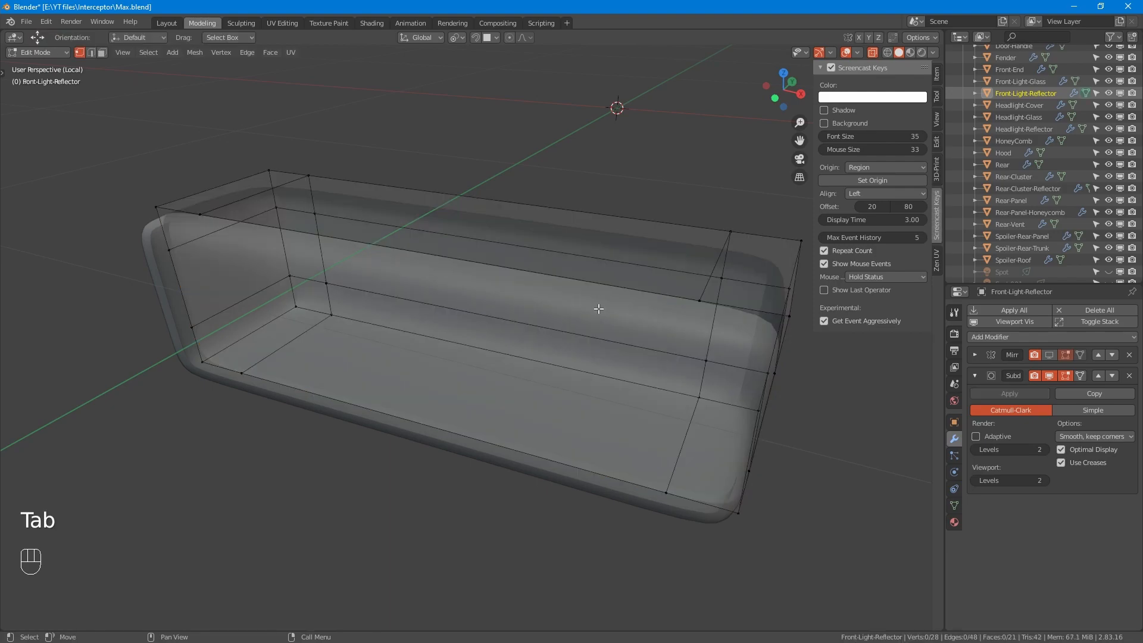
{"action": "left_click", "coordinate": [1053, 333]}
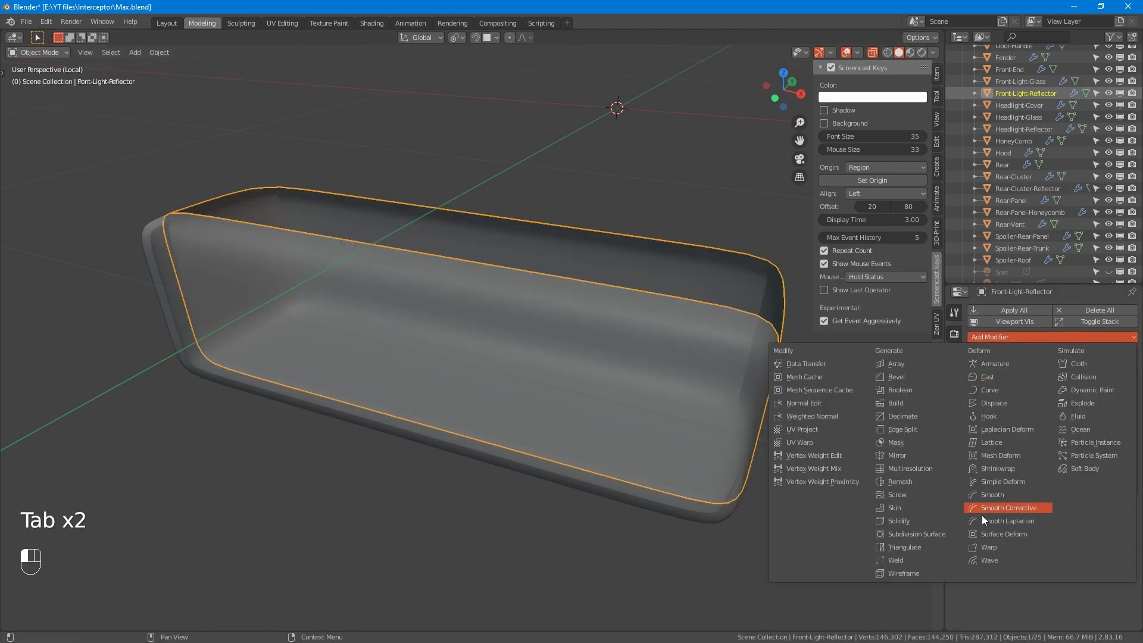
{"action": "left_click", "coordinate": [944, 517]}
{"action": "left_click", "coordinate": [1031, 536]}
{"action": "type", "text": "0.002"}
{"action": "key", "text": "Return"}
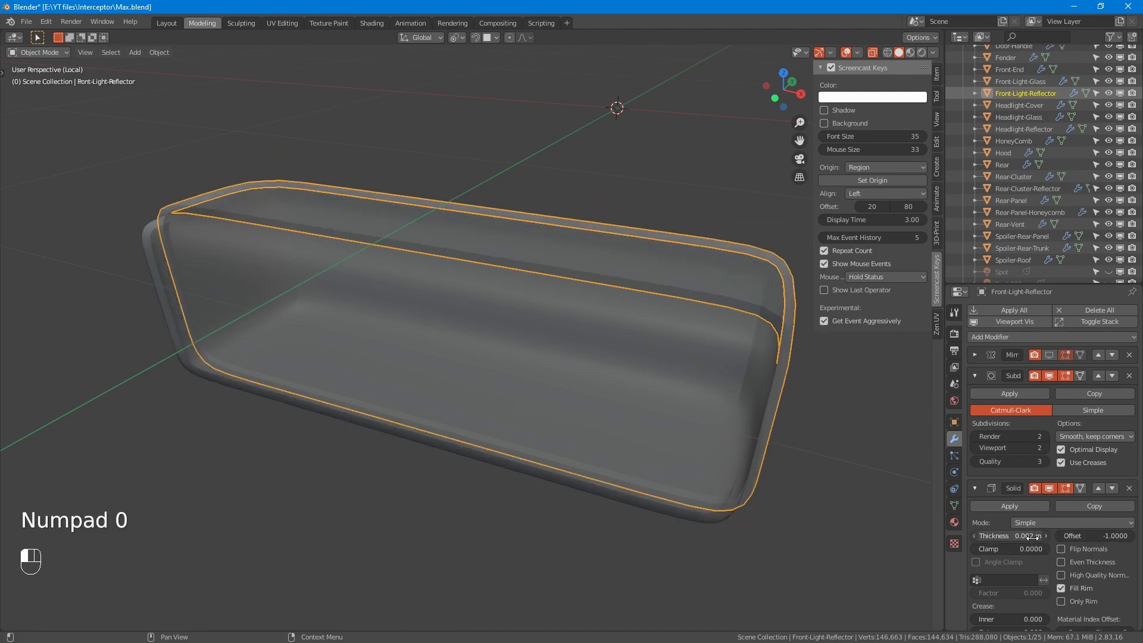
- Change the reflector's Solidify thickness to -0.002 m and check its fit against the glass with X-ray off
{"action": "left_click_drag", "start_coordinate": [939, 487], "coordinate": [217, 286], "text": "alt"}
{"action": "left_click_drag", "start_coordinate": [134, 294], "coordinate": [157, 303], "text": "alt"}
{"action": "left_click_drag", "start_coordinate": [675, 414], "coordinate": [820, 488], "text": "alt"}
{"action": "left_click", "coordinate": [1016, 537]}
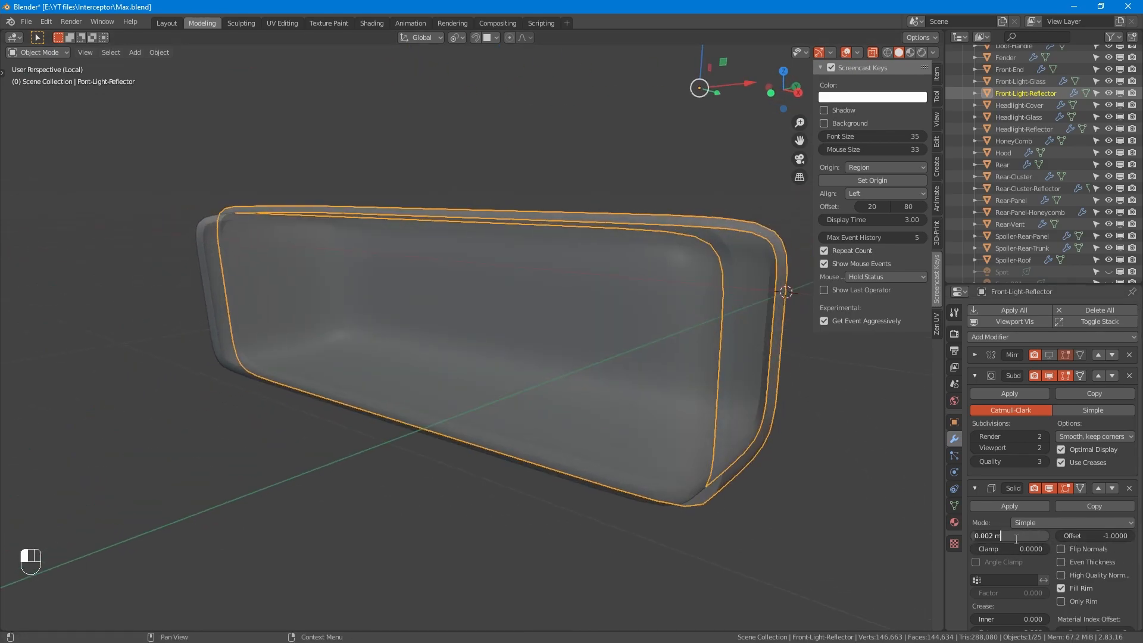
{"action": "key", "text": "ctrl+a"}
{"action": "type", "text": "-"}
{"action": "key", "text": "Return"}
{"action": "key", "text": "alt"}
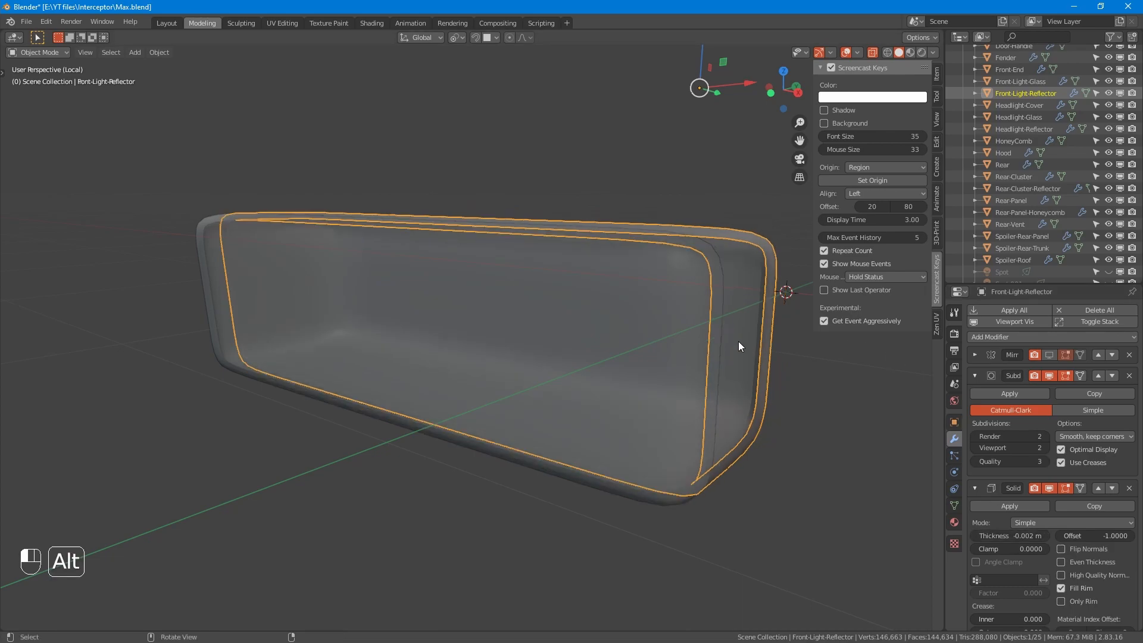
{"action": "key", "text": "alt+z"}
{"action": "middle_click_drag", "start_coordinate": [681, 395], "coordinate": [618, 368], "text": "alt"}
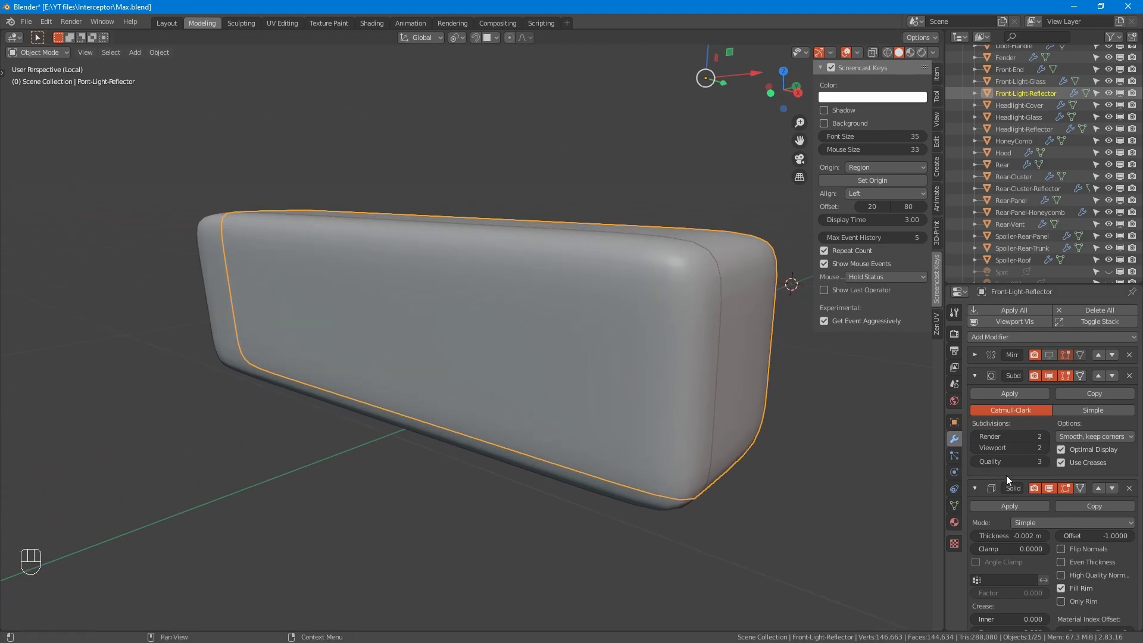
- Apply the Solidify modifiers on both the front light reflector and the glass
{"action": "left_click", "coordinate": [1027, 506]}
{"action": "left_click", "coordinate": [677, 354]}
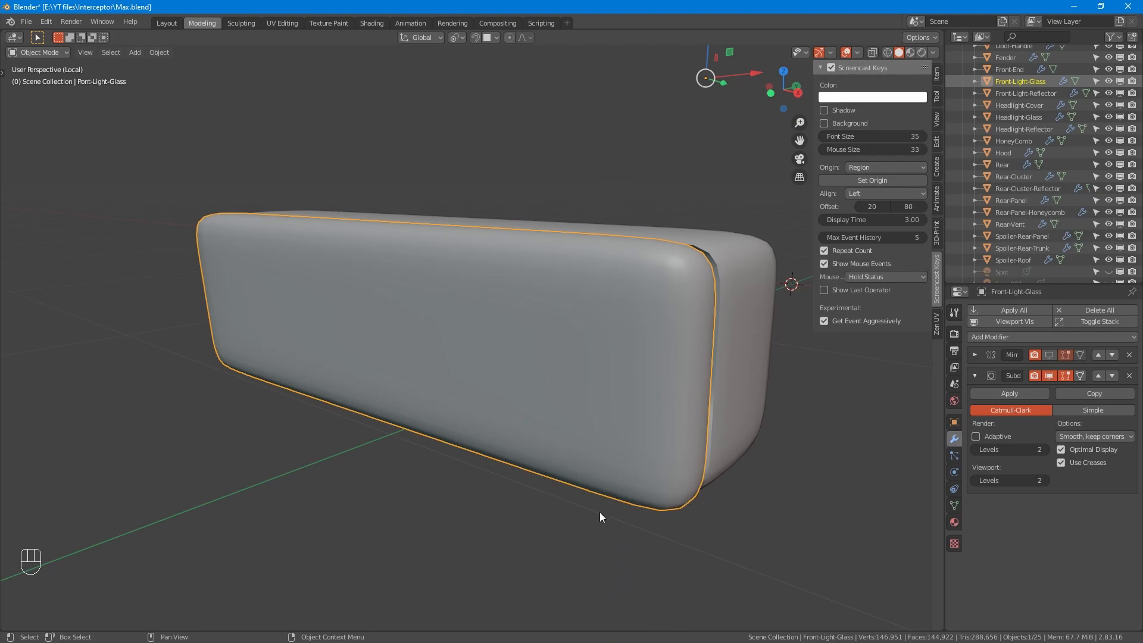
{"action": "middle_click_drag", "start_coordinate": [606, 374], "coordinate": [520, 315], "text": "alt"}
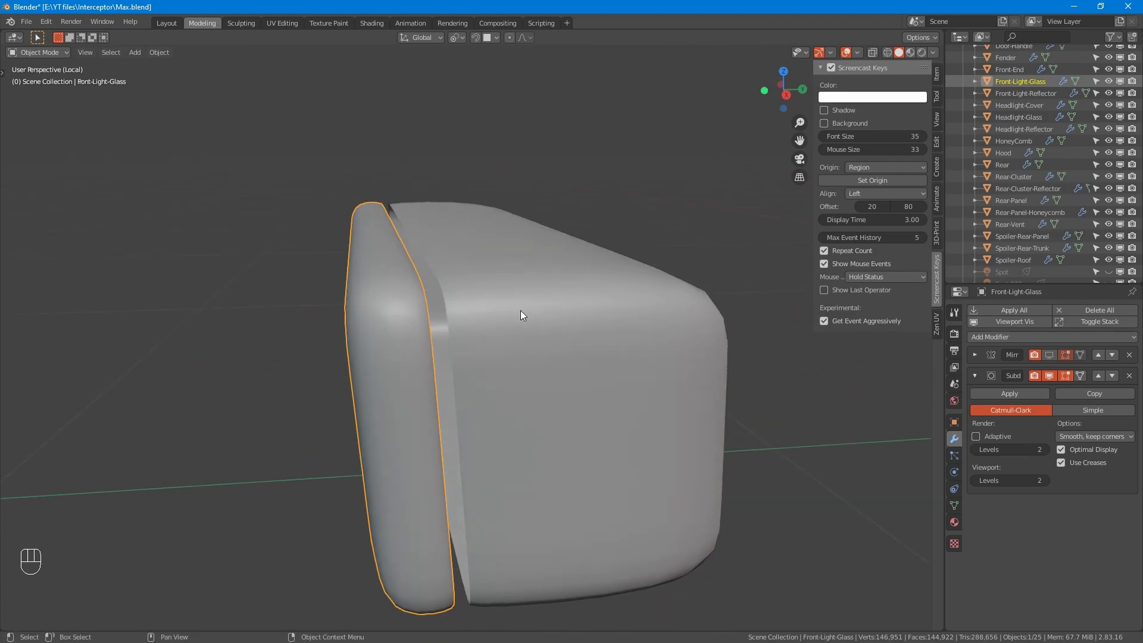
- Select the two edge loops around the glass's rear rim and set their mean crease to 1
{"action": "key", "text": "Tab"}
{"action": "middle_click_drag", "start_coordinate": [480, 359], "coordinate": [471, 366], "text": "alt"}
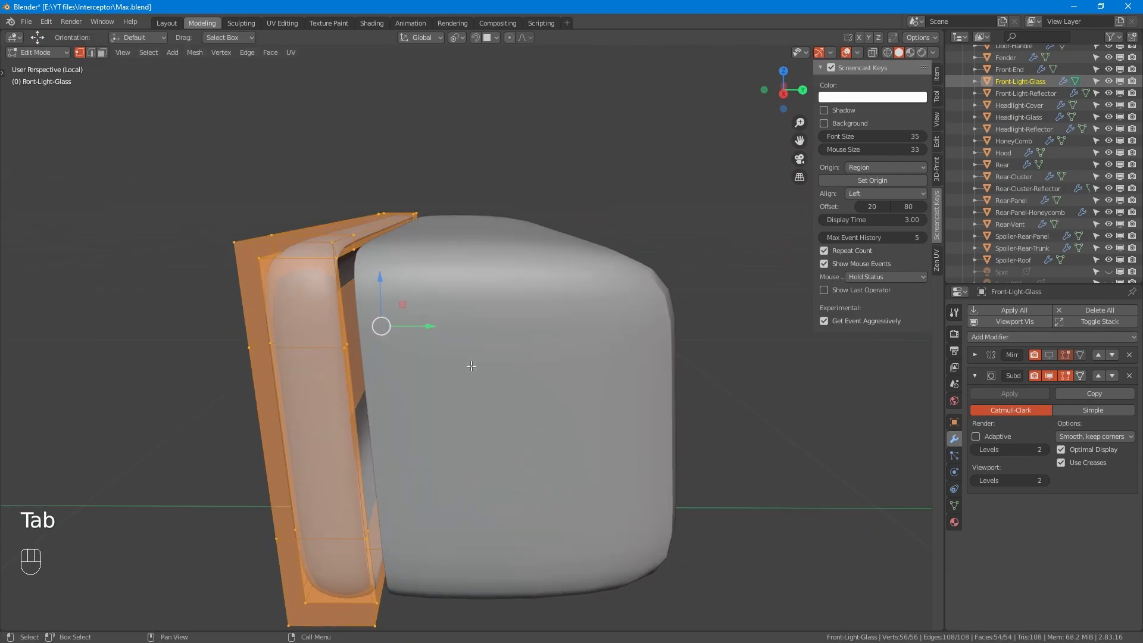
{"action": "key", "text": "2"}
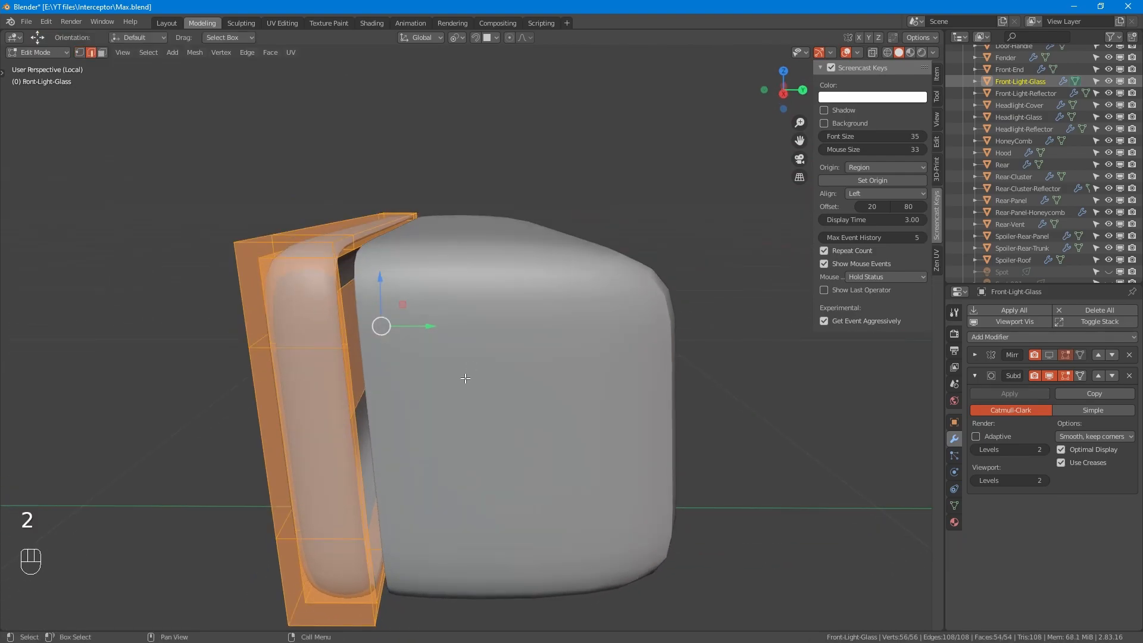
{"action": "left_click", "coordinate": [375, 233], "text": "alt"}
{"action": "left_click", "coordinate": [372, 258], "text": "alt+shift"}
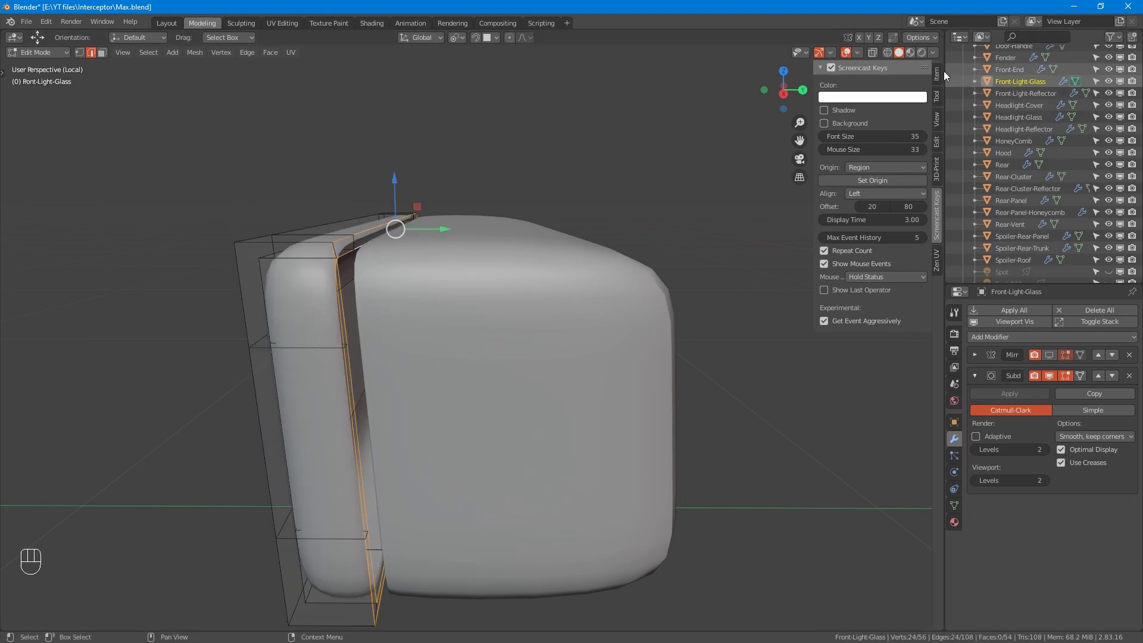
{"action": "left_click", "coordinate": [935, 75]}
{"action": "left_click", "coordinate": [863, 200]}
{"action": "key", "text": "BackSpace"}
{"action": "key", "text": "BackSpace"}
{"action": "key", "text": "BackSpace"}
{"action": "type", "text": "1"}
{"action": "key", "text": "Return"}
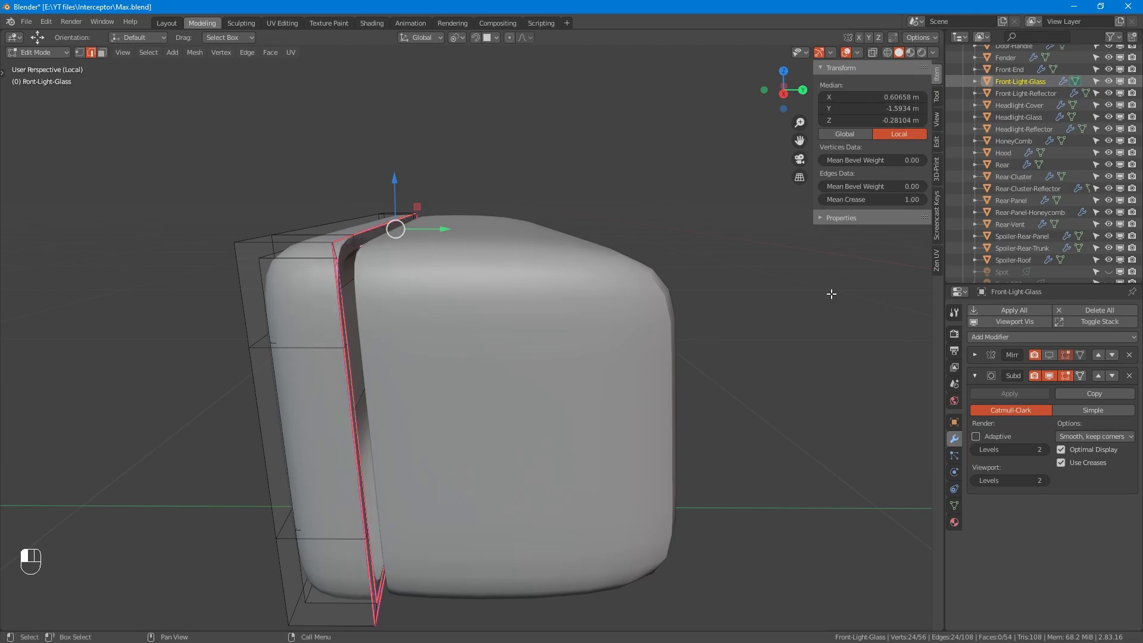
- Select the two edge loops around the reflector's front rim and set their mean crease to 1
{"action": "key", "text": "Tab"}
{"action": "left_click", "coordinate": [434, 291], "text": "alt"}
{"action": "key", "text": "Tab"}
{"action": "middle_click_drag", "start_coordinate": [435, 291], "coordinate": [445, 314]}
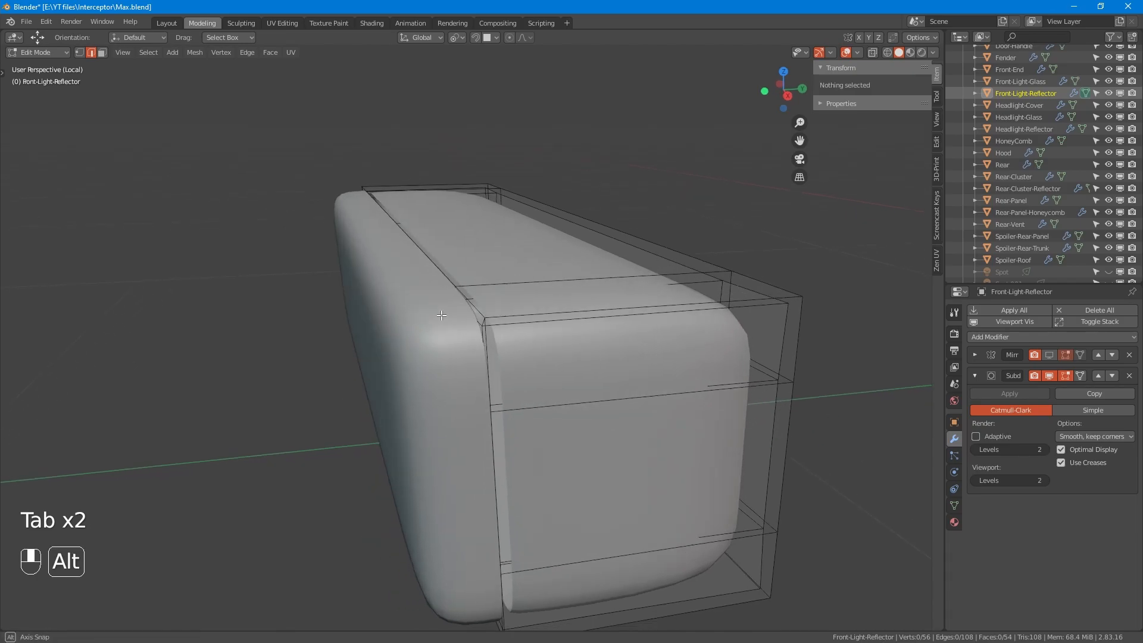
{"action": "key", "text": "alt+z"}
{"action": "left_click", "coordinate": [422, 258], "text": "alt+shift"}
{"action": "left_click", "coordinate": [420, 257], "text": "alt+shift"}
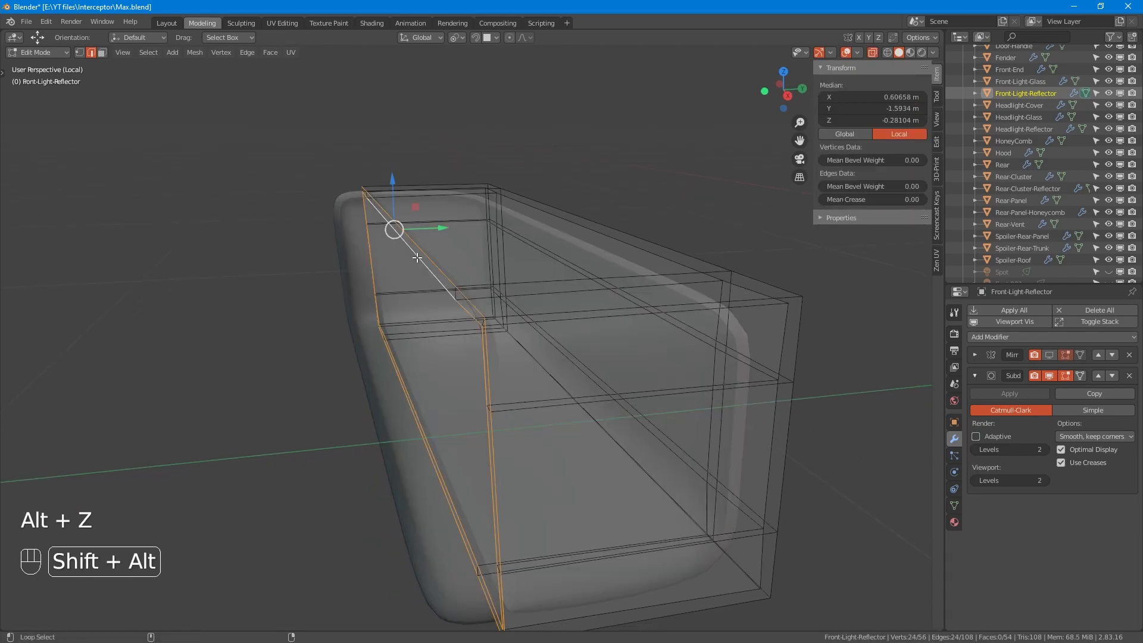
{"action": "left_click", "coordinate": [903, 200]}
{"action": "type", "text": "1"}
{"action": "key", "text": "Return"}
{"action": "key", "text": "alt+z"}
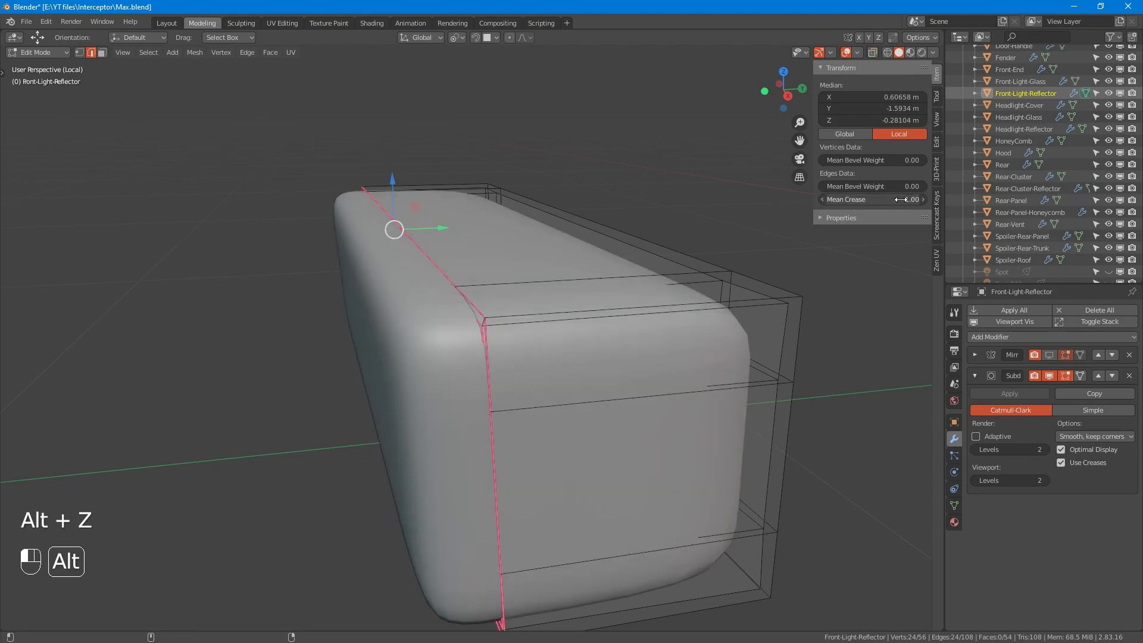
{"action": "middle_click_drag", "start_coordinate": [584, 306], "coordinate": [534, 351]}
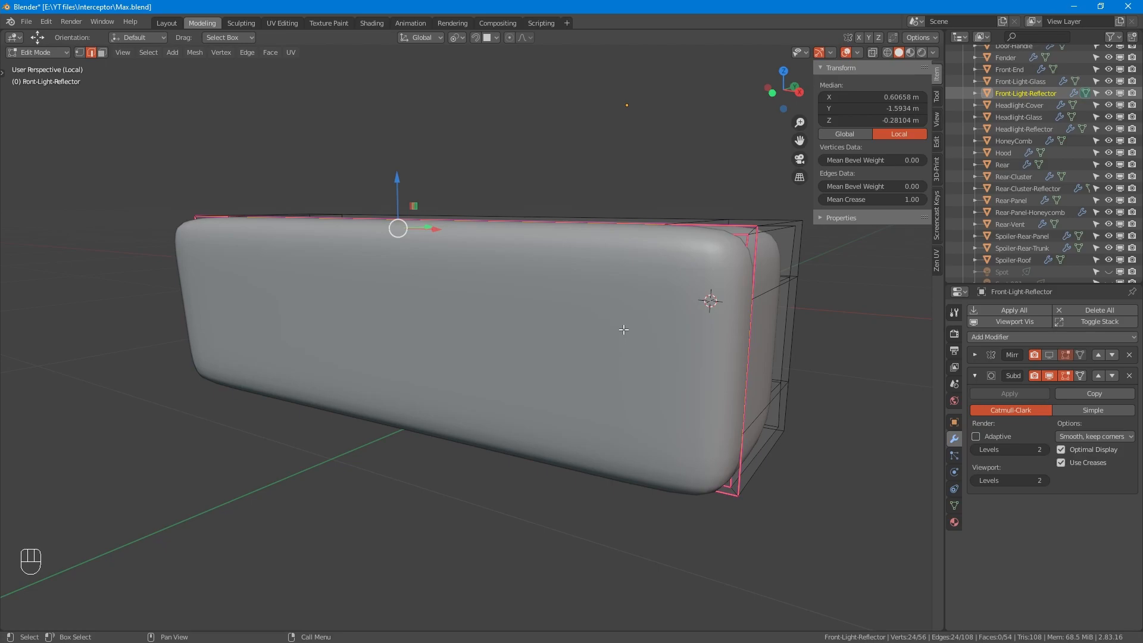
- Select the reflector's front and back edge loops and snap the 3D cursor to their centre, using the Median Point pivot
{"action": "key", "text": "alt+z"}
{"action": "mouse_move", "coordinate": [569, 341]}
{"action": "middle_mouse_down", "text": "alt"}
{"action": "mouse_move", "coordinate": [546, 337]}
{"action": "mouse_move", "coordinate": [585, 356]}
{"action": "middle_mouse_up", "text": "alt"}
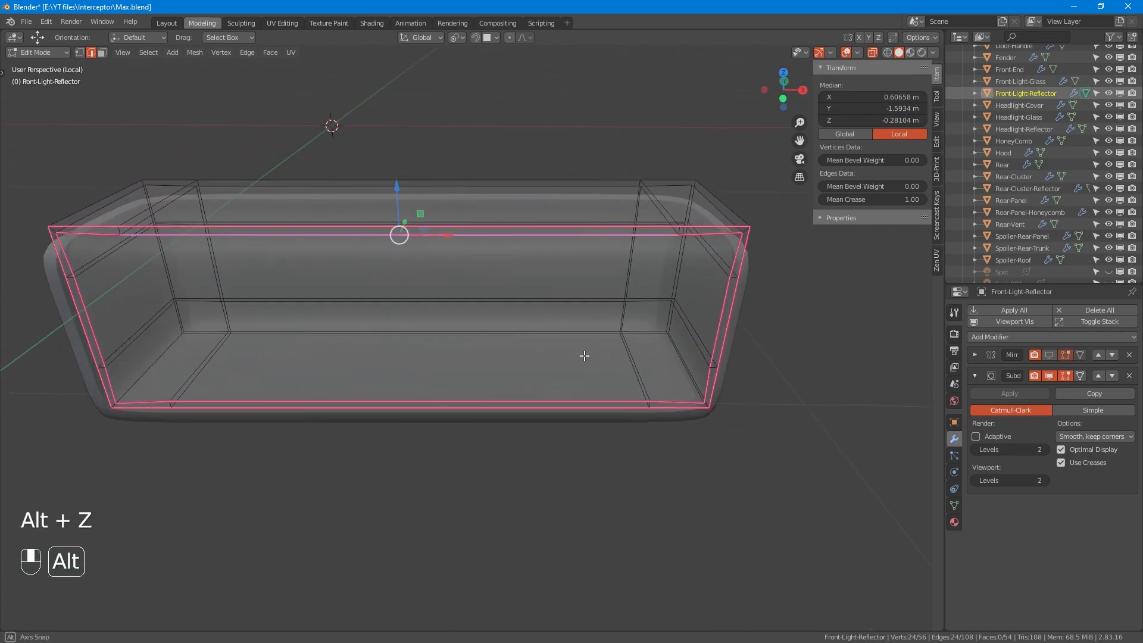
{"action": "key", "text": "alt"}
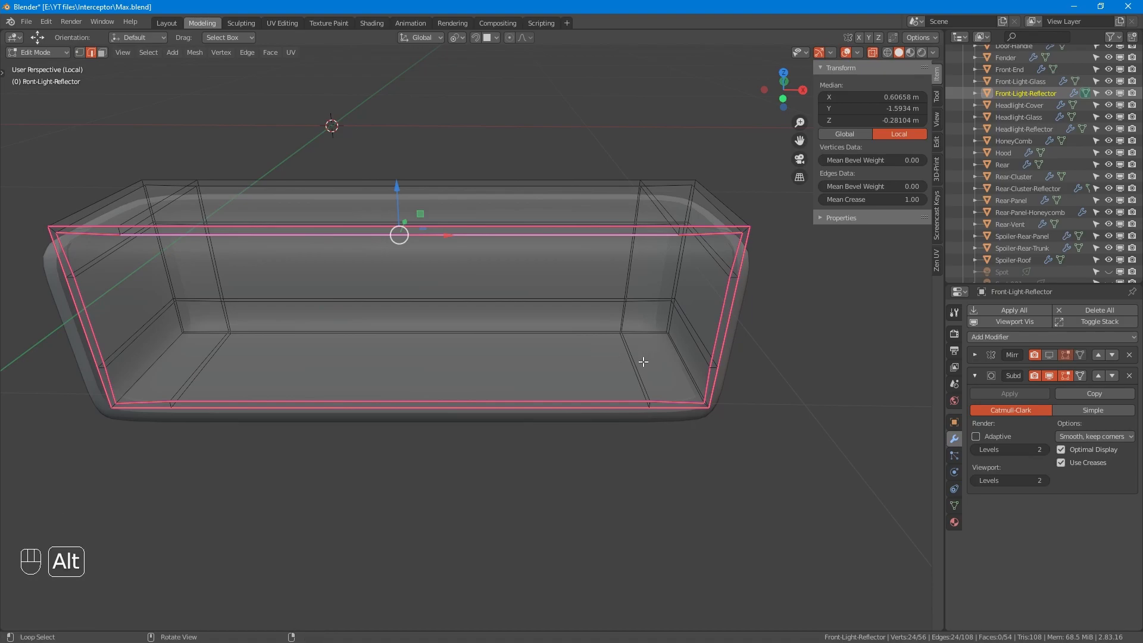
{"action": "left_click", "coordinate": [718, 311], "text": "alt"}
{"action": "left_click", "coordinate": [643, 330], "text": "alt+shift"}
{"action": "left_click", "coordinate": [610, 190], "text": "alt+shift"}
{"action": "left_click", "coordinate": [170, 256], "text": "alt+shift"}
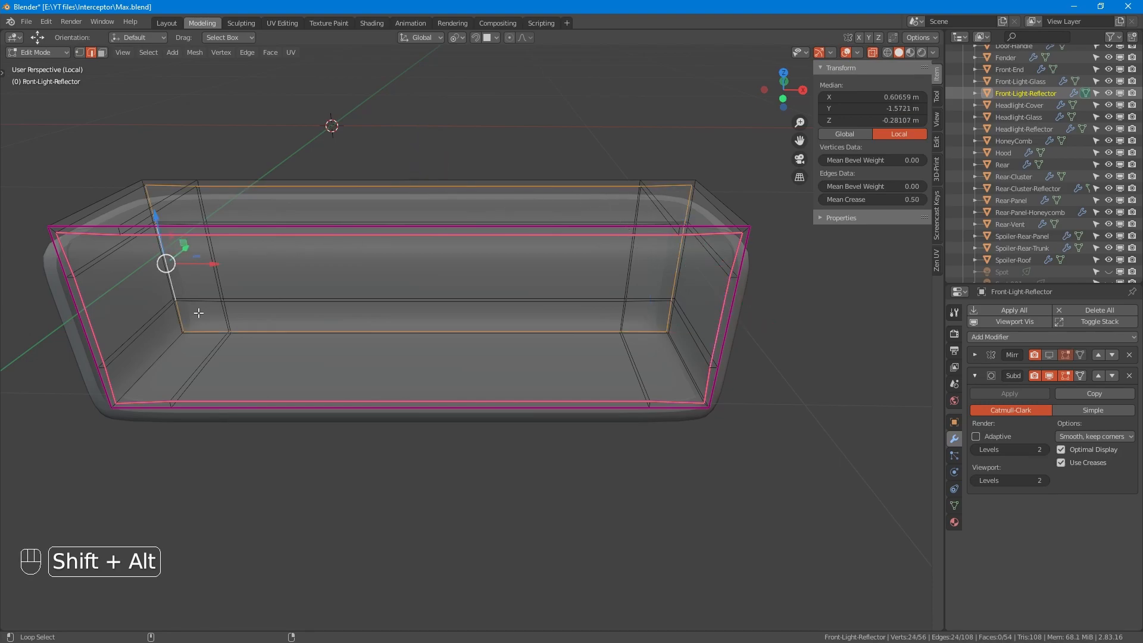
{"action": "key", "text": "period"}
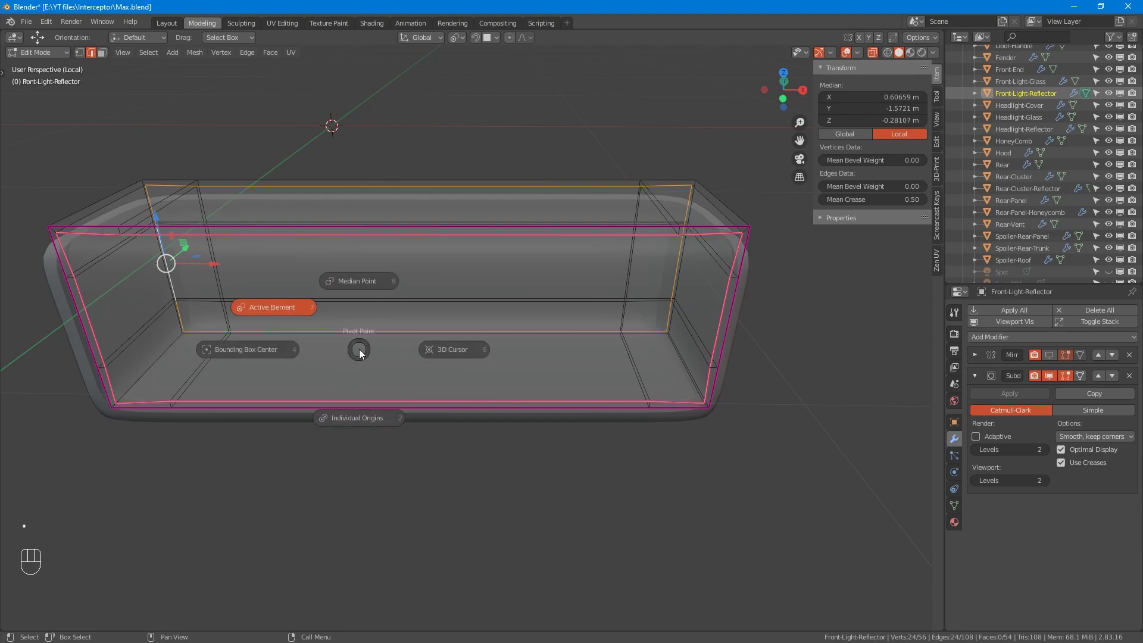
{"action": "left_click", "coordinate": [356, 275]}
{"action": "middle_click_drag", "start_coordinate": [356, 276], "coordinate": [457, 318], "text": "alt"}
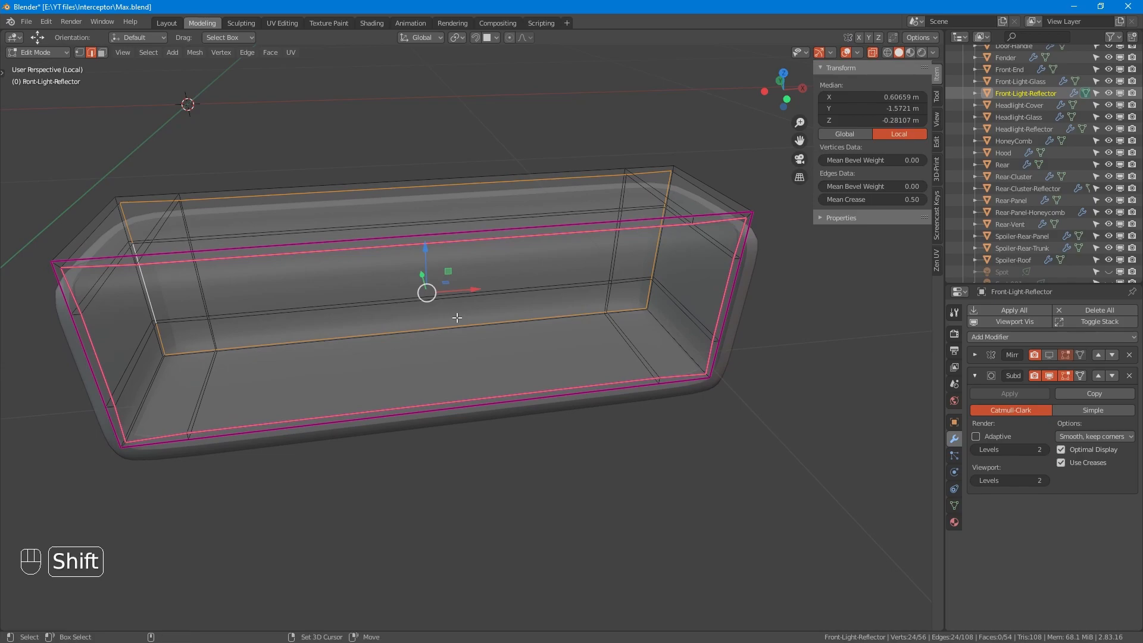
{"action": "key", "text": "shift+s"}
{"action": "left_click", "coordinate": [451, 381]}
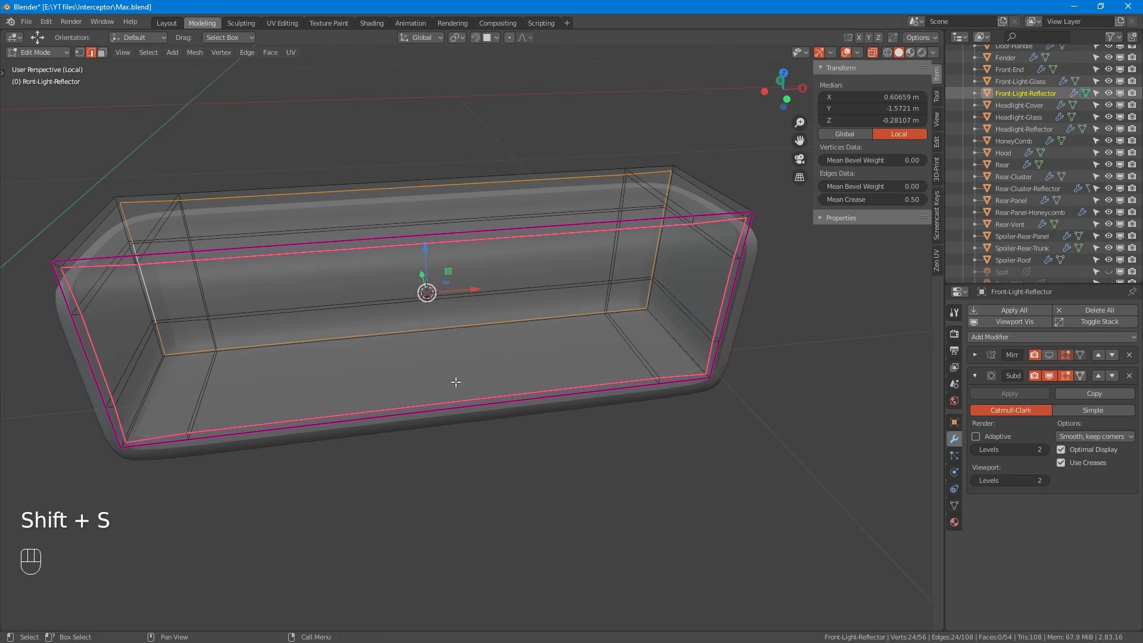
- Add an ico sphere with a 0.05 m radius at the 3D cursor in Object Mode and keep it selected
{"action": "middle_click_drag", "start_coordinate": [454, 377], "coordinate": [514, 329], "text": "alt"}
{"action": "key", "text": "Tab"}
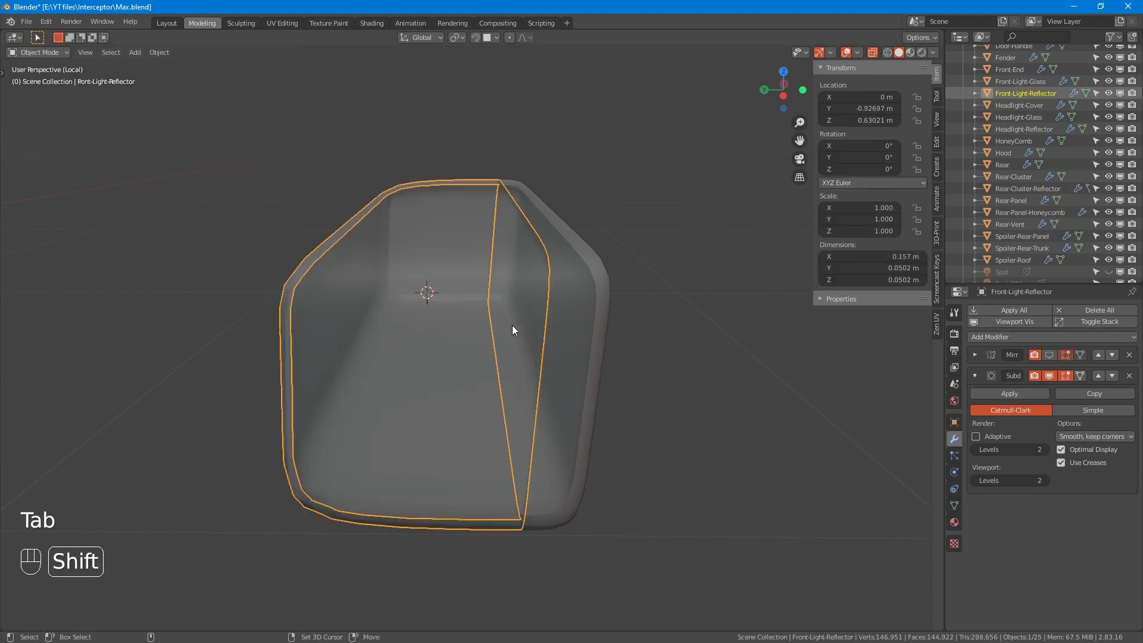
{"action": "key", "text": "shift+a"}
{"action": "mouse_move", "coordinate": [512, 326]}
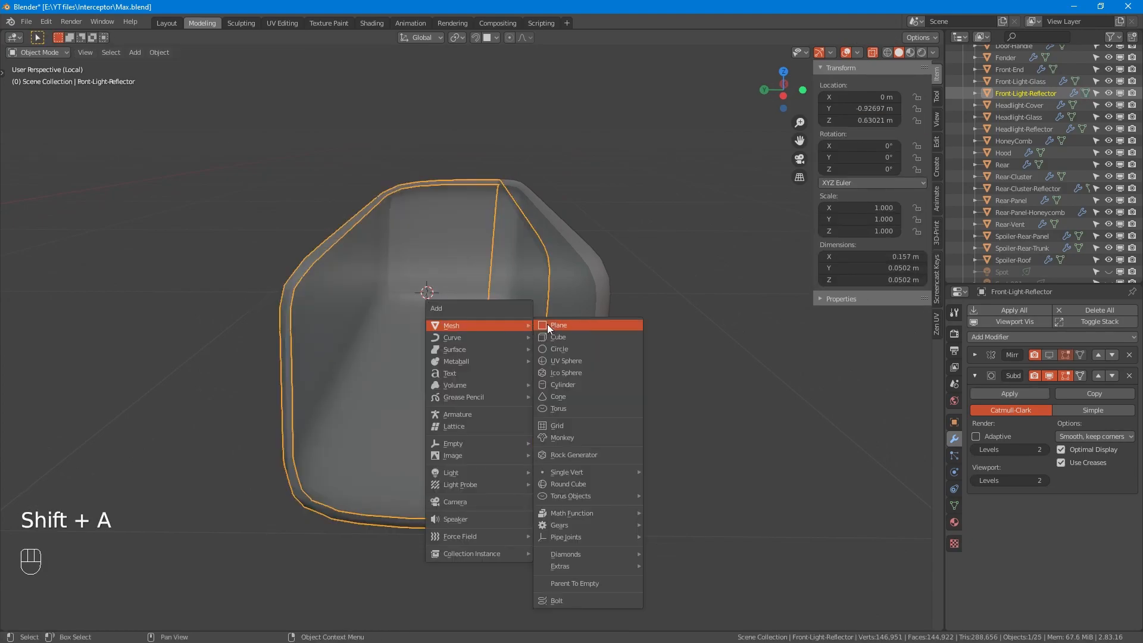
{"action": "left_click", "coordinate": [587, 374]}
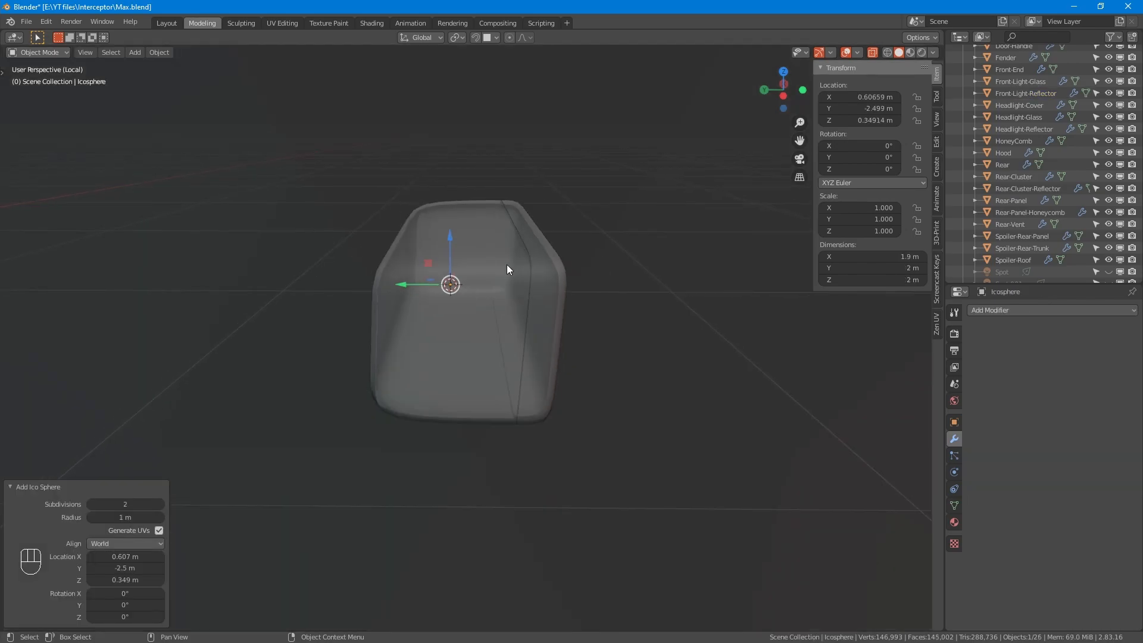
{"action": "left_click", "coordinate": [142, 518]}
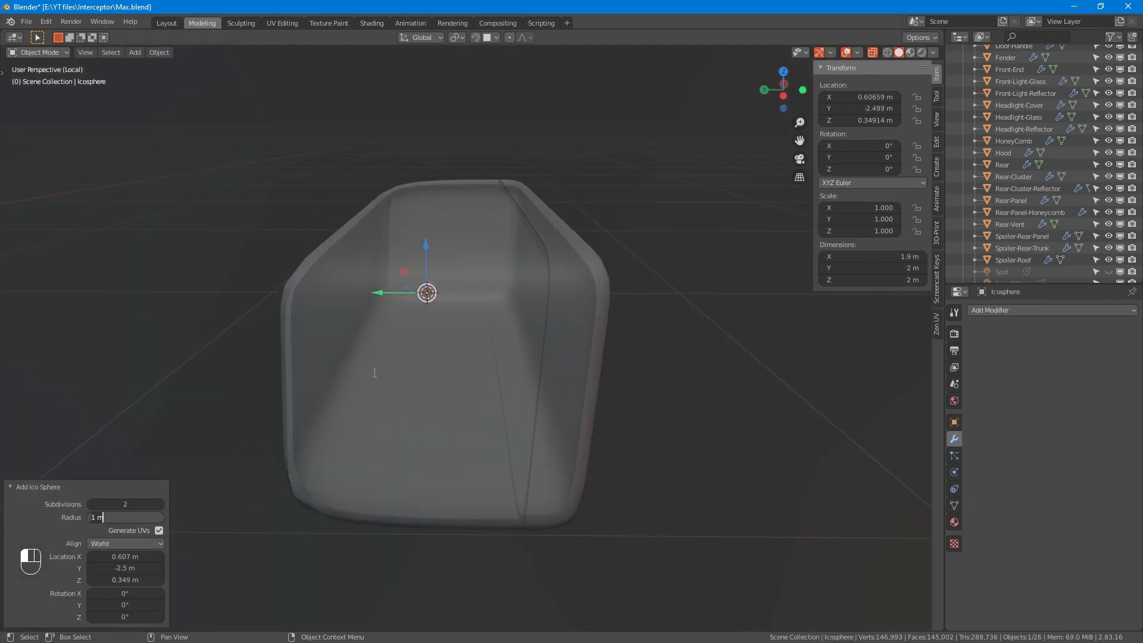
{"action": "key", "text": "BackSpace"}
{"action": "key", "text": "BackSpace"}
{"action": "key", "text": "BackSpace"}
{"action": "key", "text": "Return"}
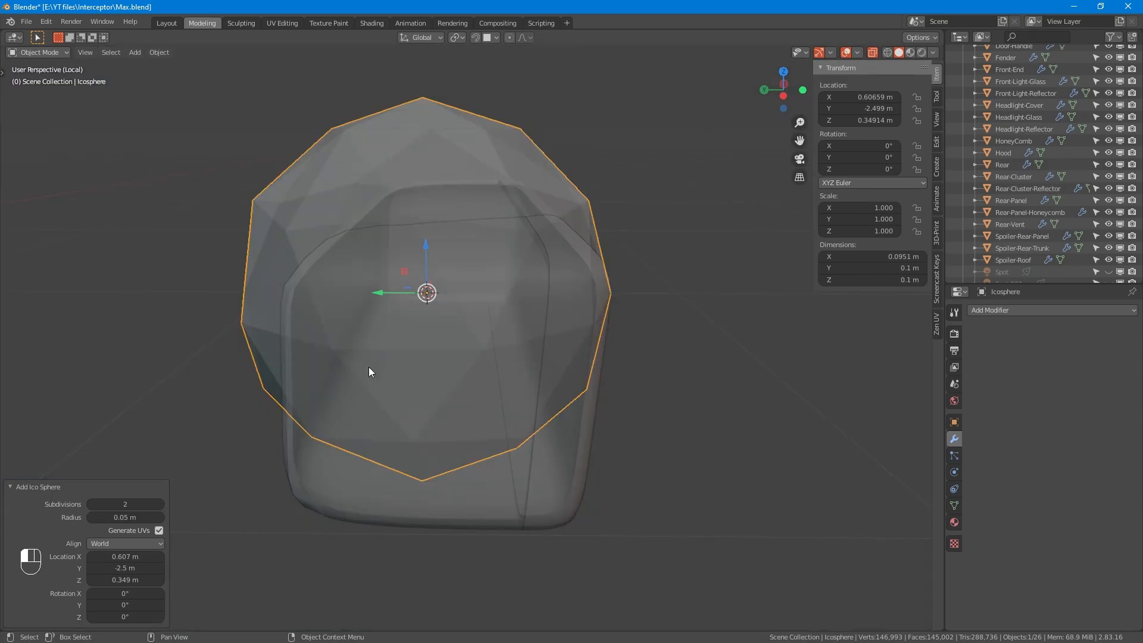
{"action": "left_click", "coordinate": [370, 368]}
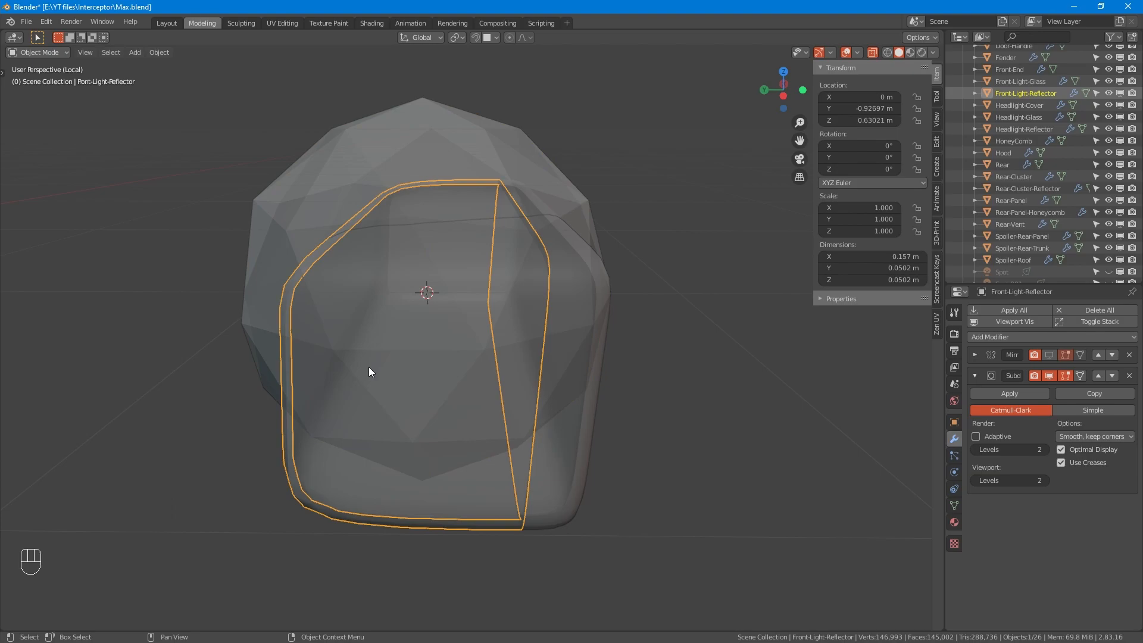
{"action": "key", "text": "ctrl+z"}
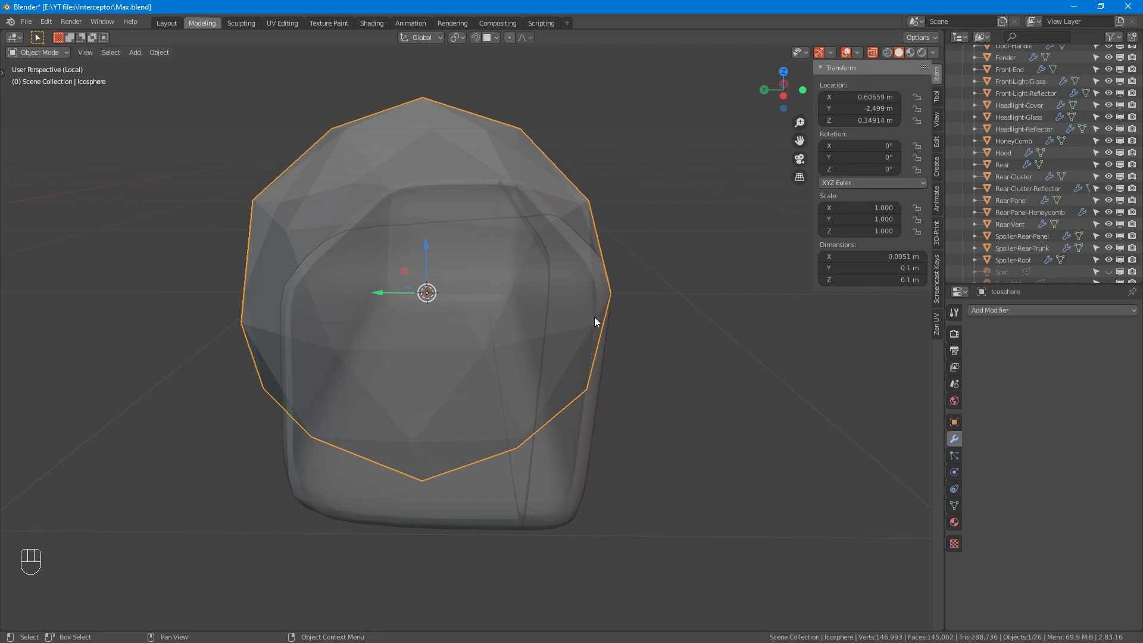
- Scale the whole ico sphere mesh down uniformly to about 0.158 in Edit Mode
{"action": "key", "text": "Tab"}
{"action": "key", "text": "1"}
{"action": "key", "text": "a"}
{"action": "key", "text": "s"}
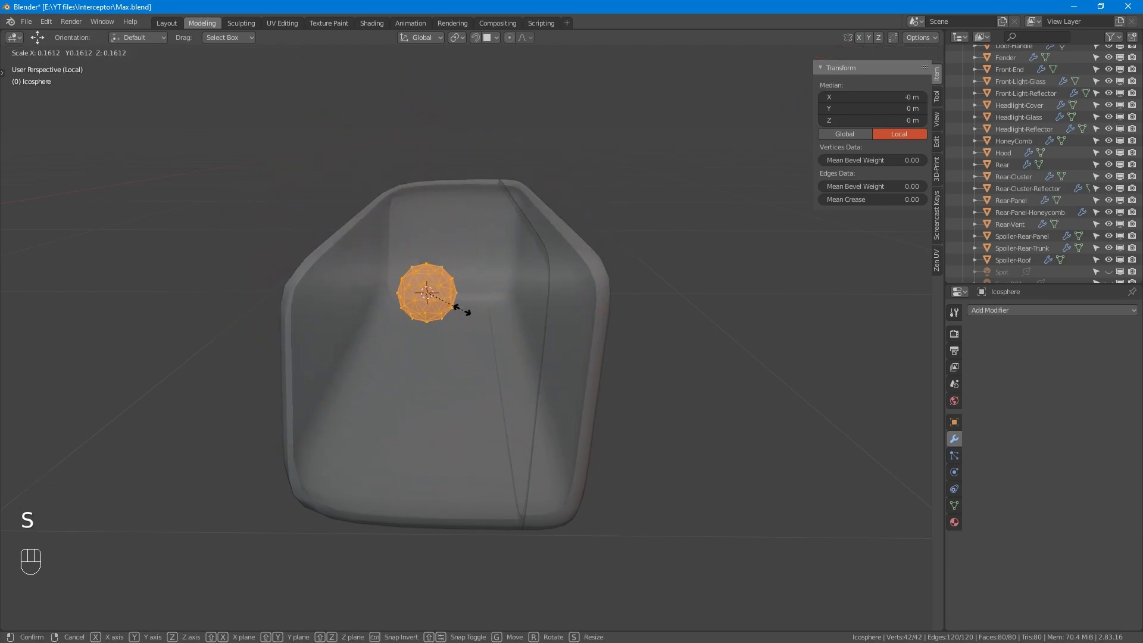
{"action": "left_click", "coordinate": [466, 314]}
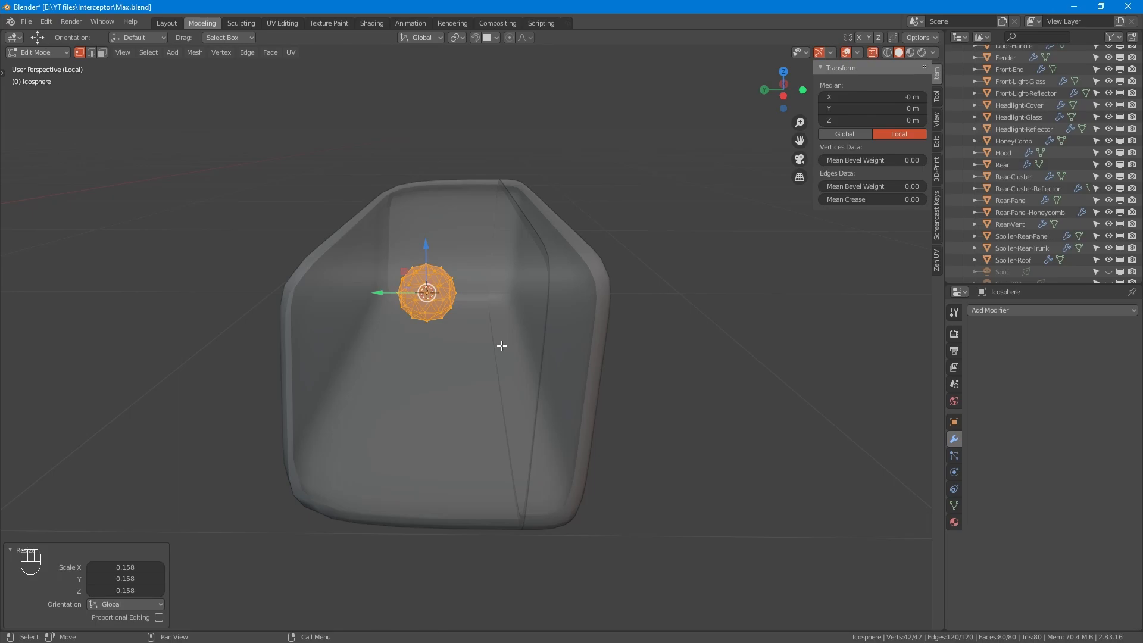
- Move the sphere's mesh about 0.0065 m along Y, deeper into the reflector, and return to Object Mode
{"action": "middle_click_drag", "start_coordinate": [577, 355], "coordinate": [299, 451], "text": "alt"}
{"action": "key", "text": "KP_7"}
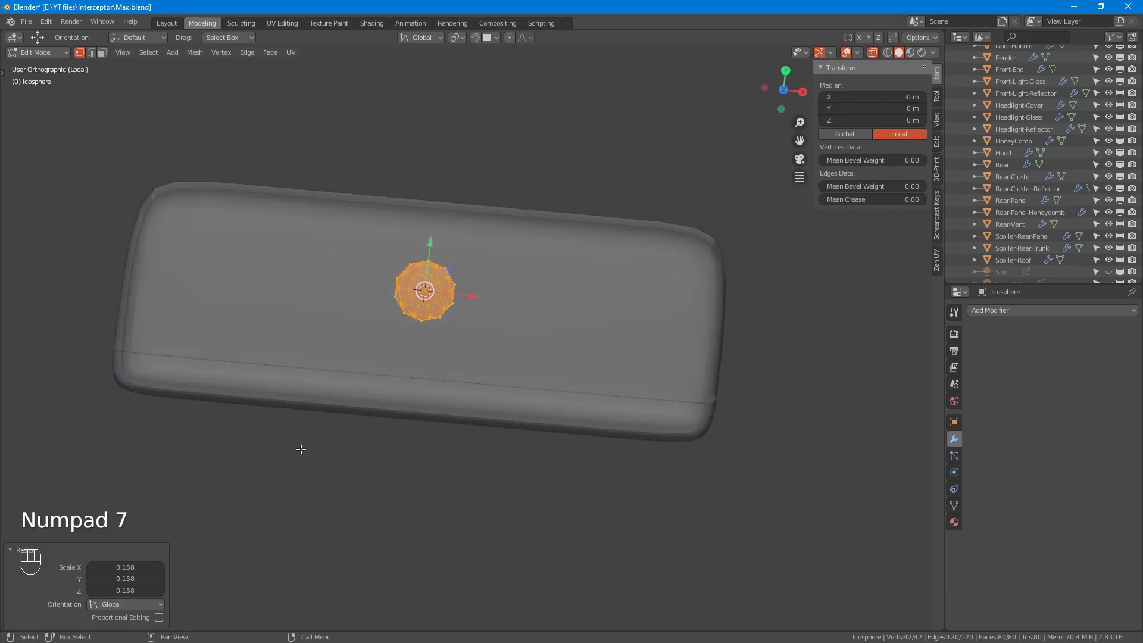
{"action": "left_click_drag", "start_coordinate": [430, 261], "coordinate": [440, 230]}
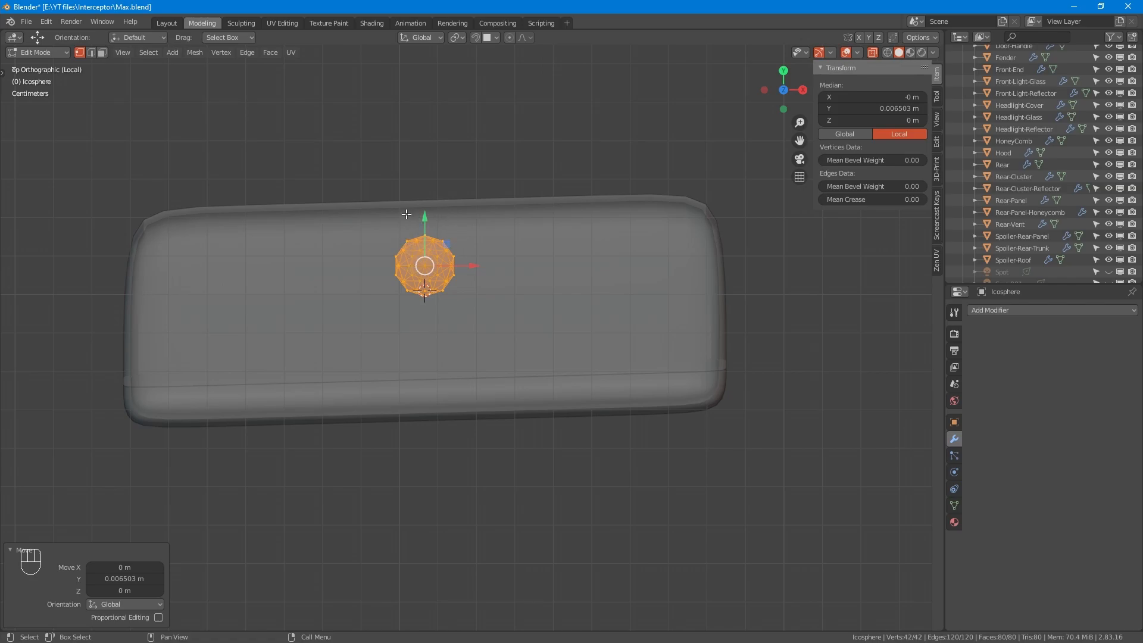
{"action": "left_click_drag", "start_coordinate": [429, 318], "coordinate": [448, 386], "text": "alt"}
{"action": "middle_click_drag", "start_coordinate": [448, 386], "coordinate": [433, 286], "text": "alt"}
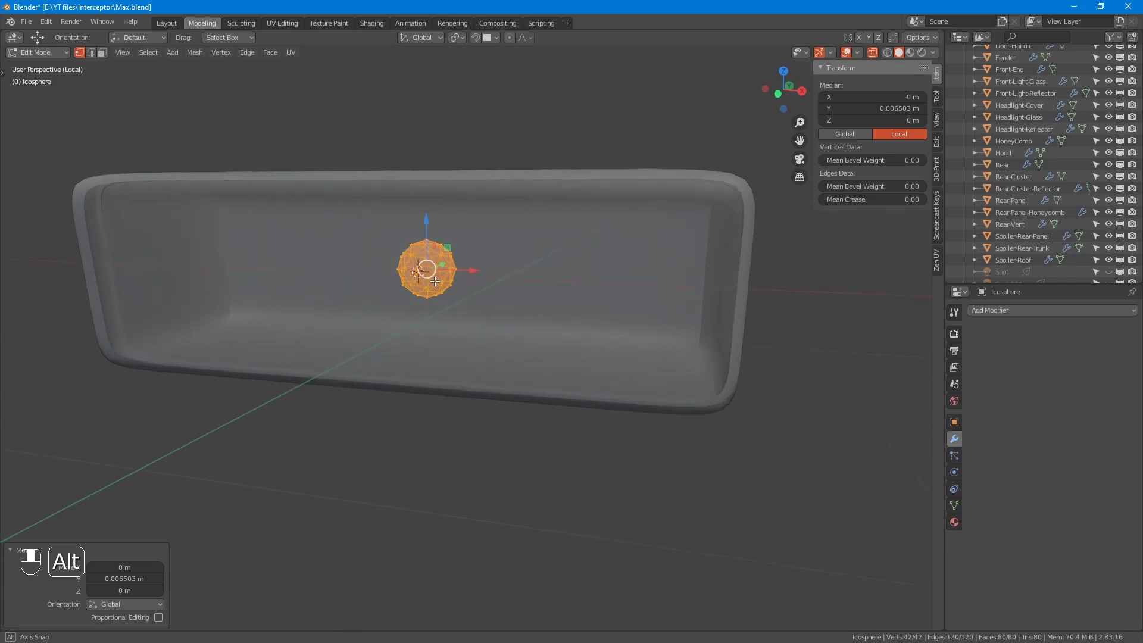
{"action": "key", "text": "Tab"}
{"action": "key", "text": "alt"}
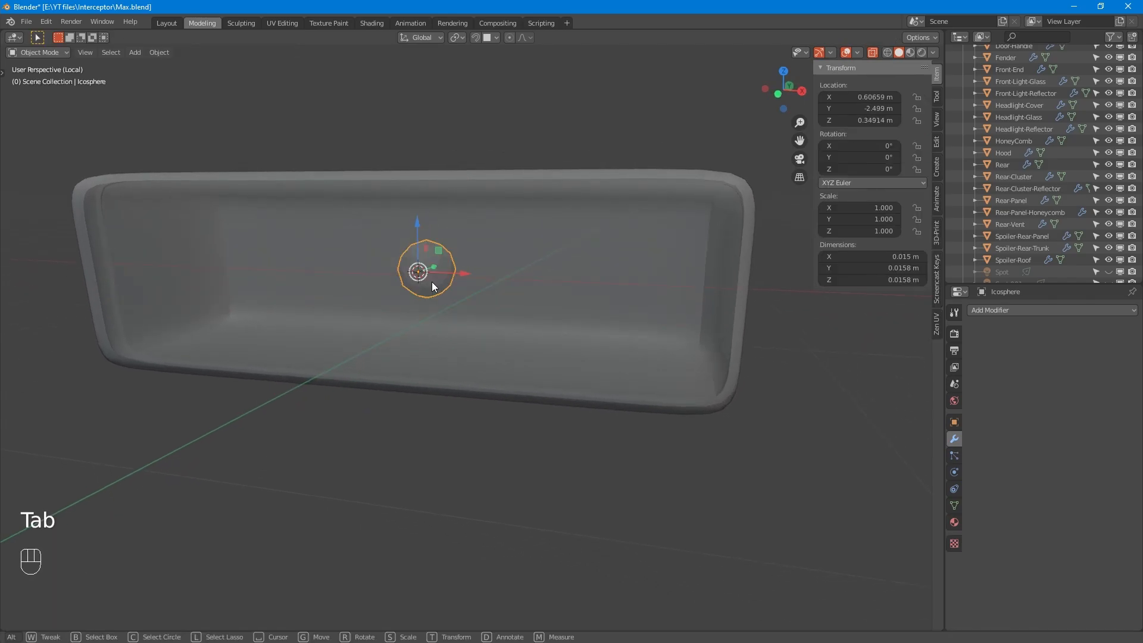
{"action": "key", "text": "F2"}
{"action": "key", "text": "shift+b"}
{"action": "key", "text": "u"}
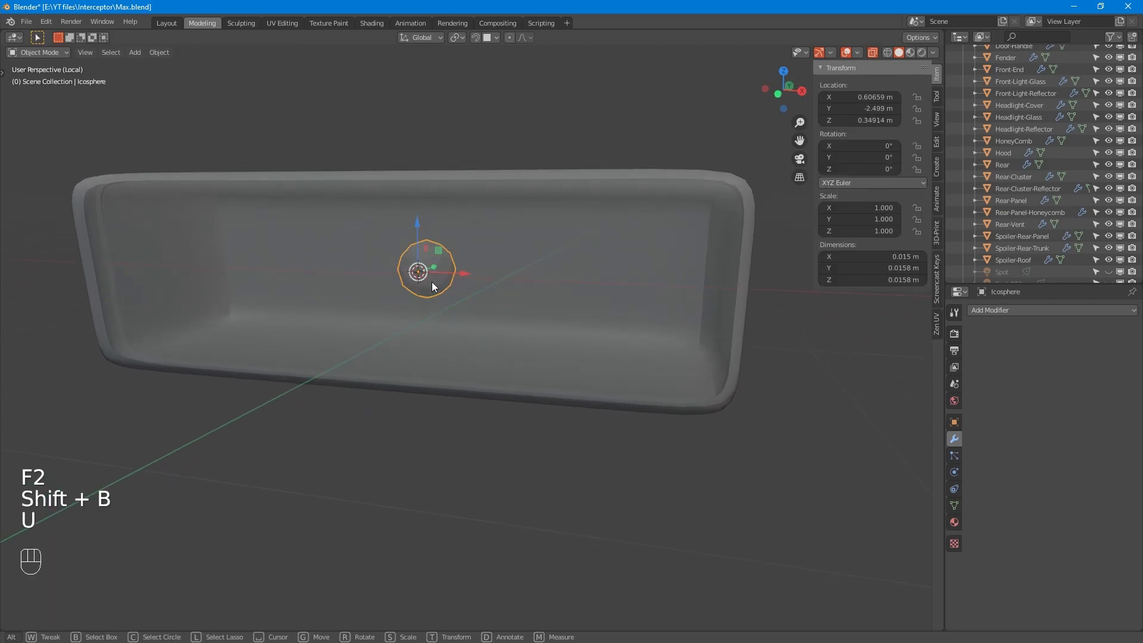
{"action": "key", "text": "l"}
{"action": "key", "text": "b"}
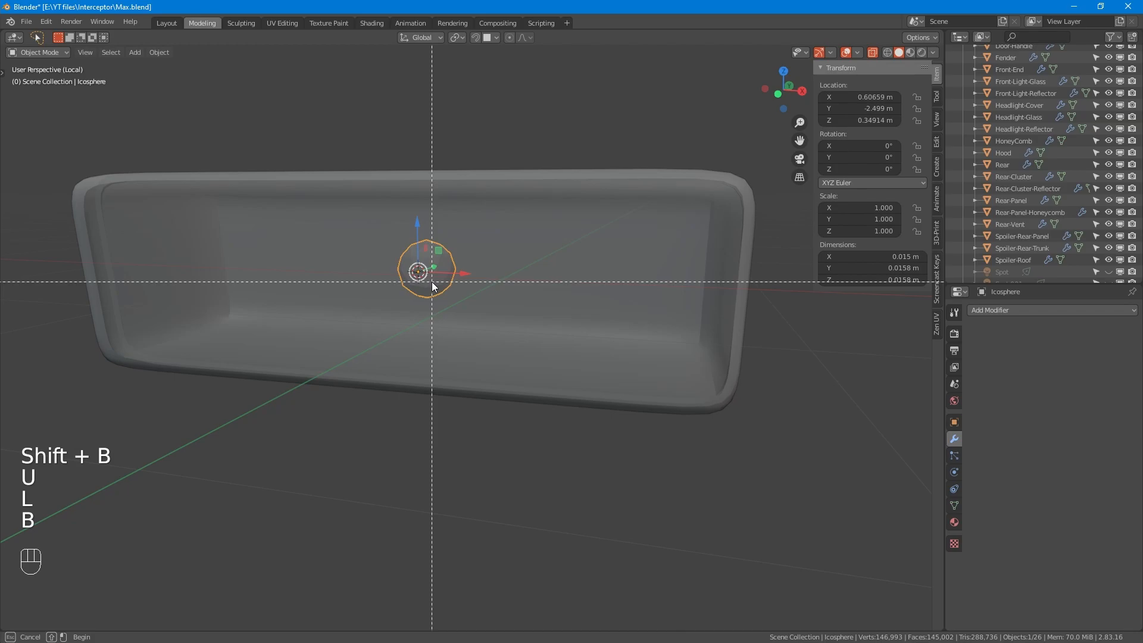
{"action": "key", "text": "Escape"}
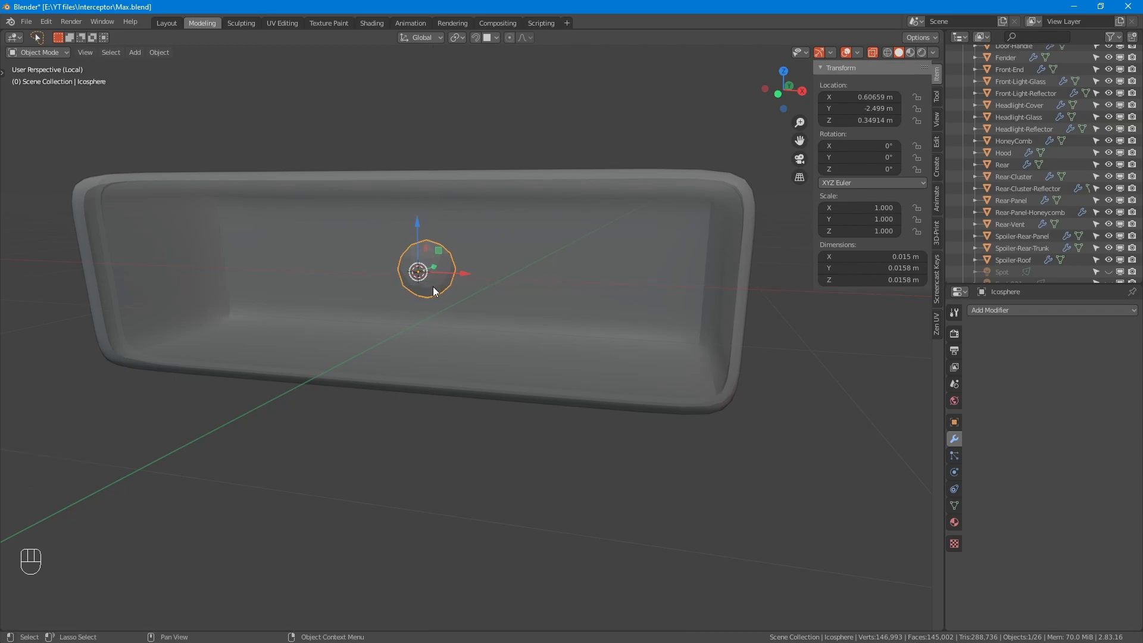
- Rename the ico sphere object as Front-Light-Bulb
{"action": "key", "text": "F2"}
{"action": "type", "text": "Bulb"}
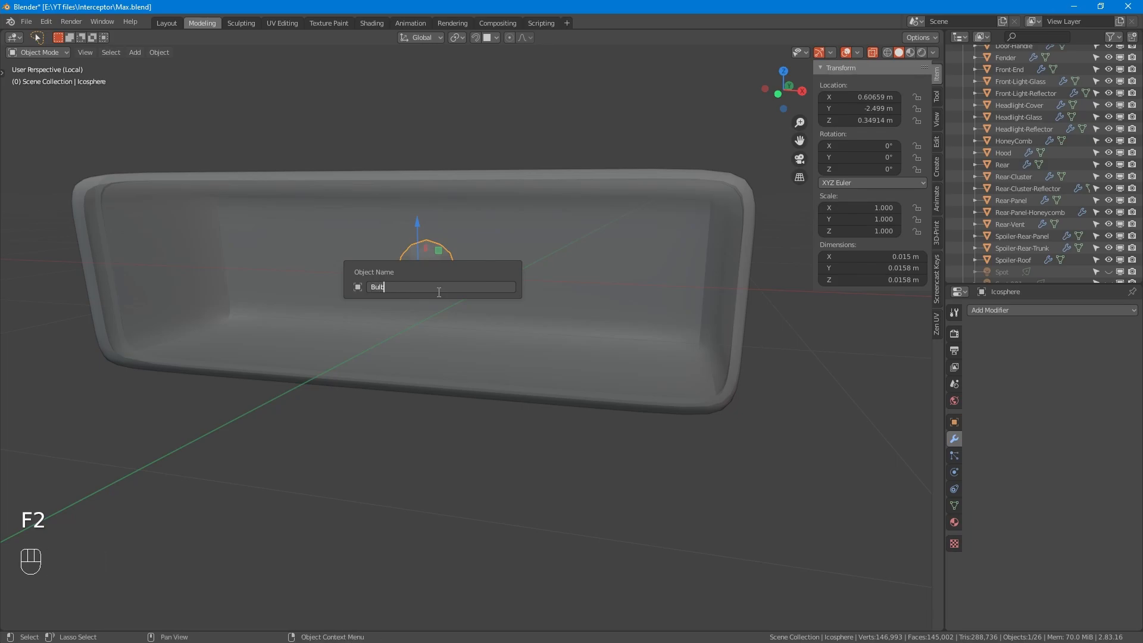
{"action": "key", "text": "Return"}
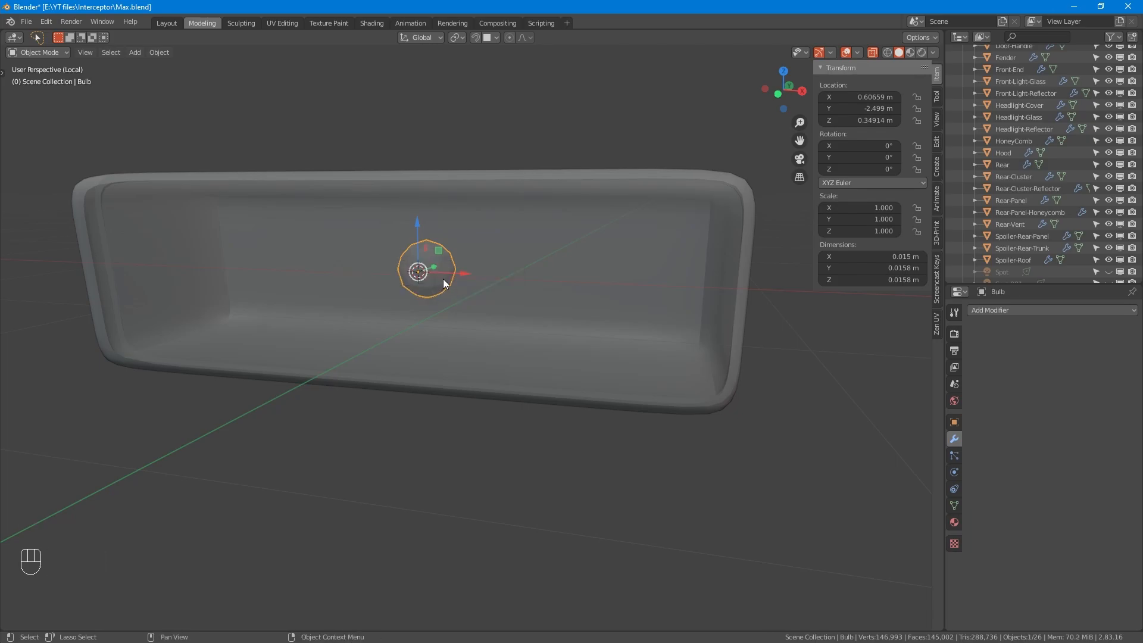
{"action": "key", "text": "F2"}
{"action": "key", "text": "Home"}
{"action": "type", "text": "Front-Light"}
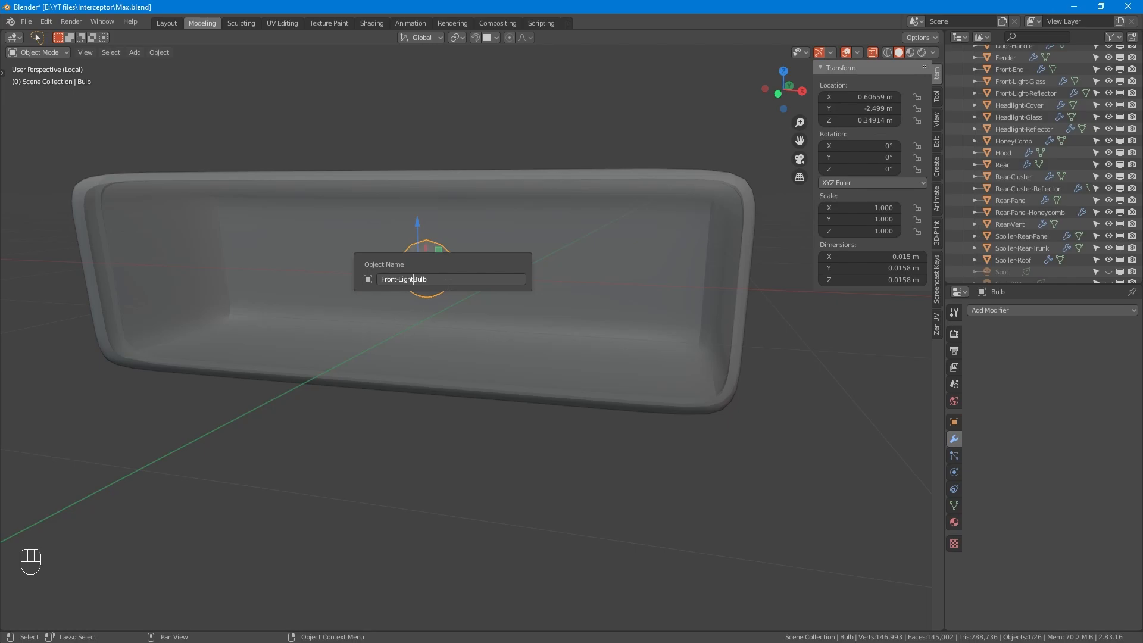
{"action": "type", "text": "-"}
{"action": "key", "text": "Return"}
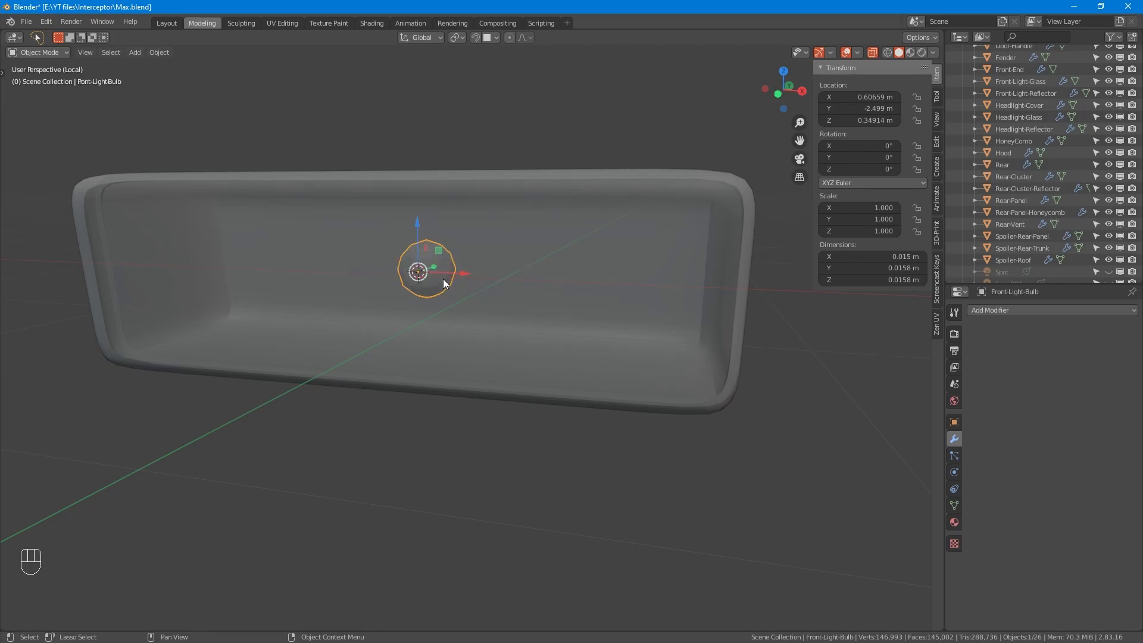
- Put Front-Light-Bulb into the Main collection and select it together with the front light's glass and reflector
{"action": "key", "text": "m"}
{"action": "scroll", "coordinate": [997, 202], "scroll_direction": "down", "scroll_amount": 4}
{"action": "left_click_drag", "start_coordinate": [1009, 249], "coordinate": [1010, 184]}
{"action": "scroll", "coordinate": [1010, 179], "scroll_direction": "up", "scroll_amount": 5}
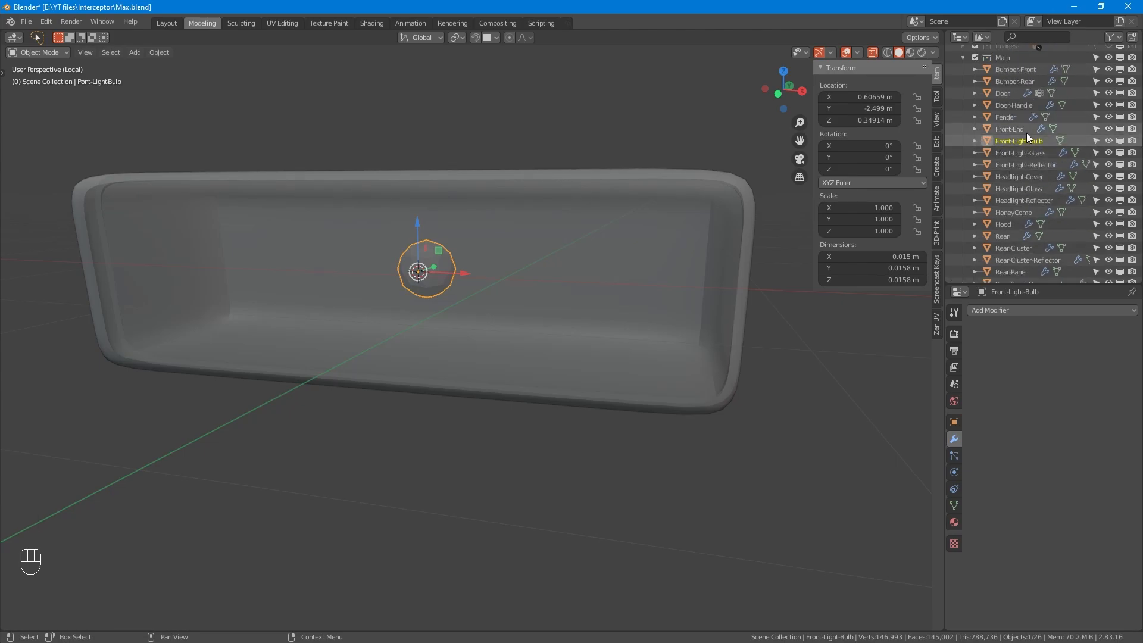
{"action": "key", "text": "shift"}
{"action": "left_click", "coordinate": [1024, 164], "text": "shift"}
{"action": "mouse_move", "coordinate": [643, 233]}
{"action": "middle_mouse_down"}
{"action": "mouse_move", "coordinate": [606, 237]}
{"action": "mouse_move", "coordinate": [570, 262]}
{"action": "mouse_move", "coordinate": [637, 252]}
{"action": "middle_mouse_up"}
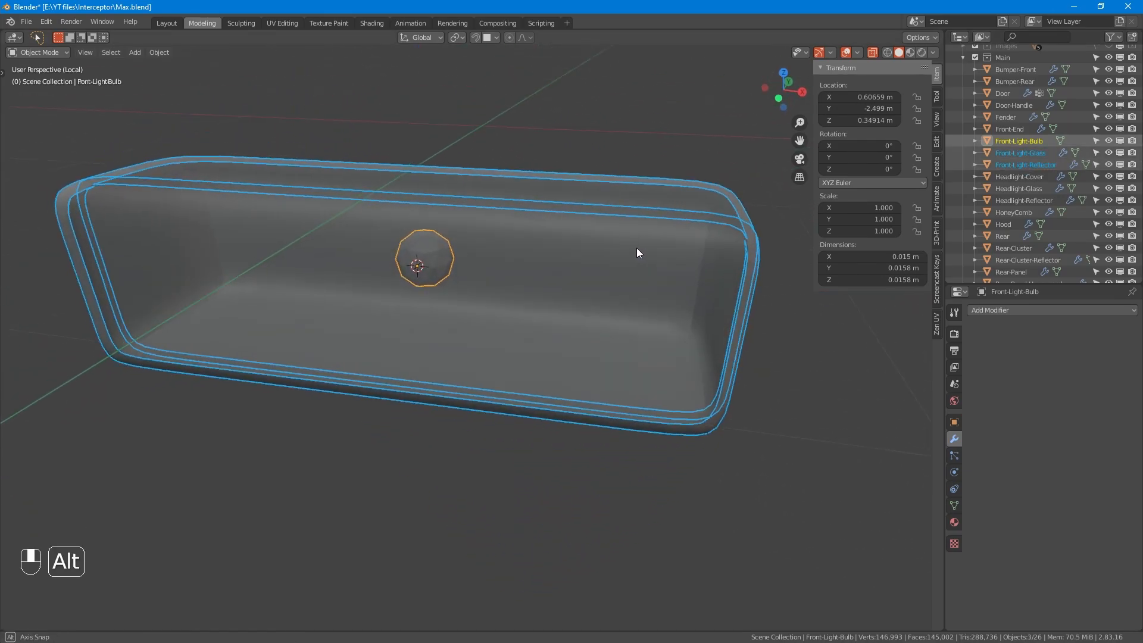
- Replace the Black-Gloss material on Front-Light-Glass with a new material named Light-Fog
{"action": "left_click", "coordinate": [442, 258]}
{"action": "left_click", "coordinate": [65, 221]}
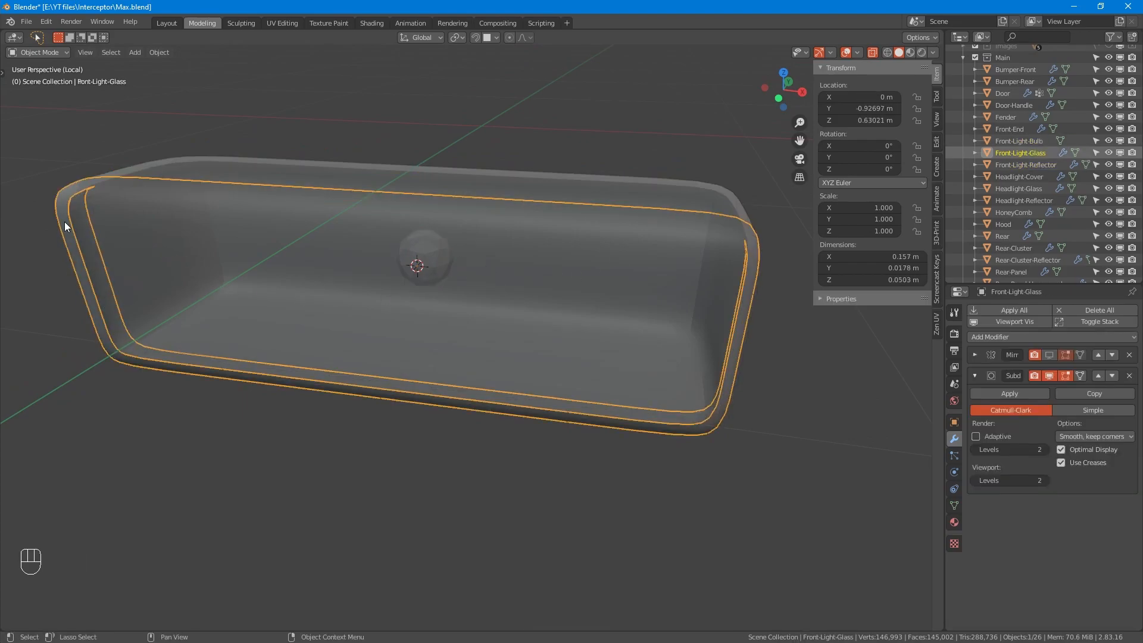
{"action": "left_click", "coordinate": [958, 520]}
{"action": "scroll", "coordinate": [1010, 376], "scroll_direction": "up", "scroll_amount": 6}
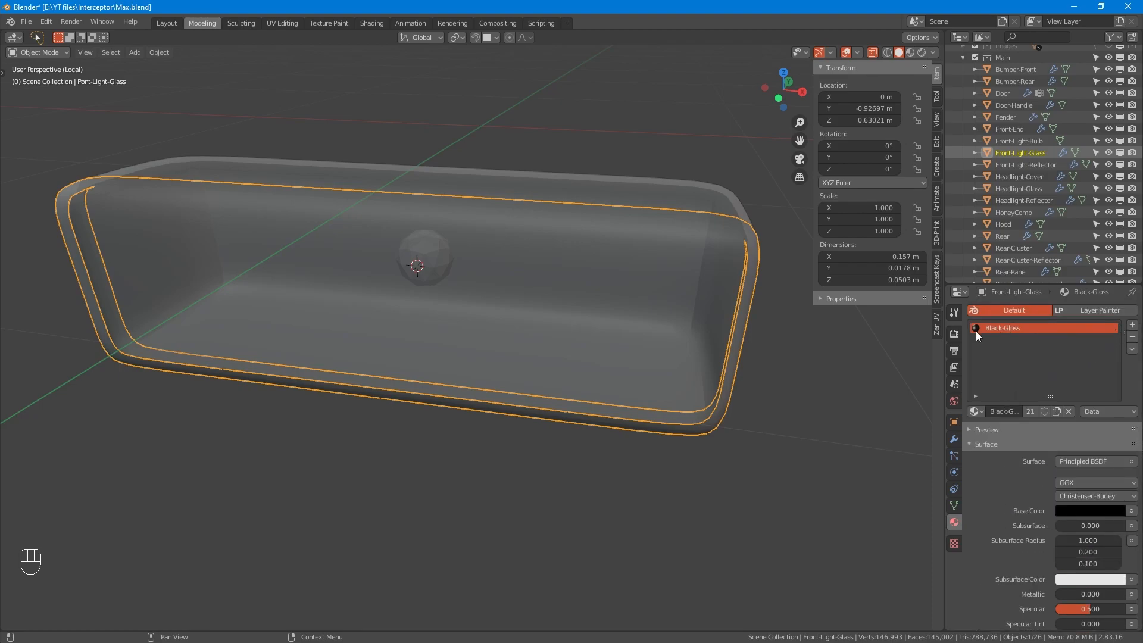
{"action": "left_click", "coordinate": [1132, 337]}
{"action": "left_click", "coordinate": [1011, 410]}
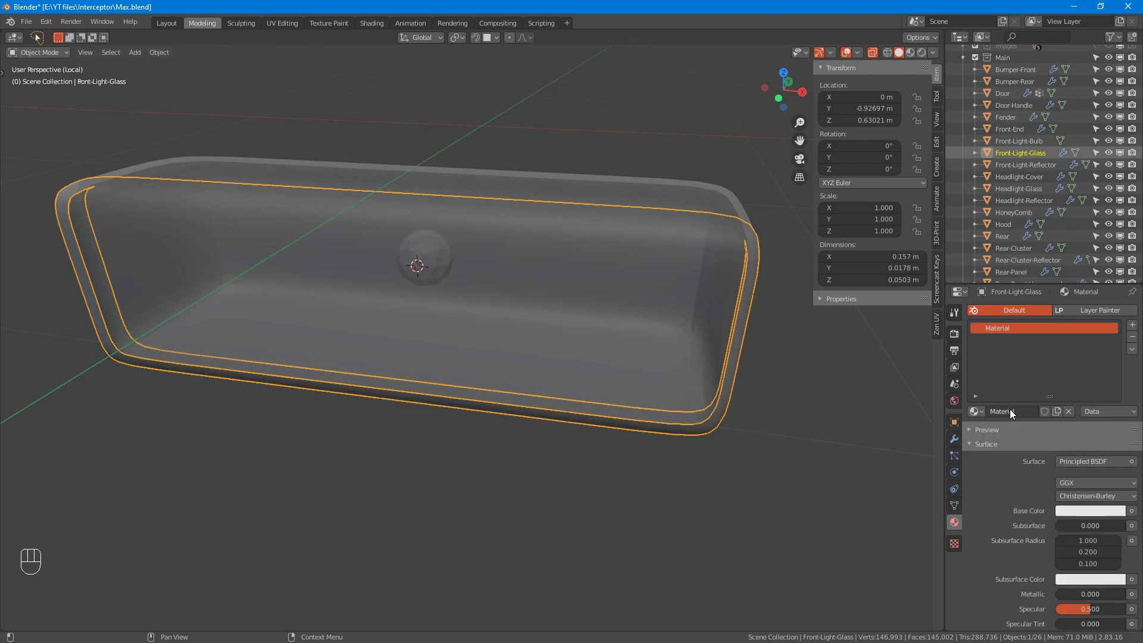
{"action": "left_click", "coordinate": [1024, 412]}
{"action": "key", "text": "shift"}
{"action": "key", "text": "ctrl+a"}
{"action": "type", "text": "Light-Fog"}
{"action": "key", "text": "Return"}
- Set the Light-Fog material's transmission to 0.9 and switch the viewport to rendered shading
{"action": "scroll", "coordinate": [1033, 455], "scroll_direction": "down", "scroll_amount": 8}
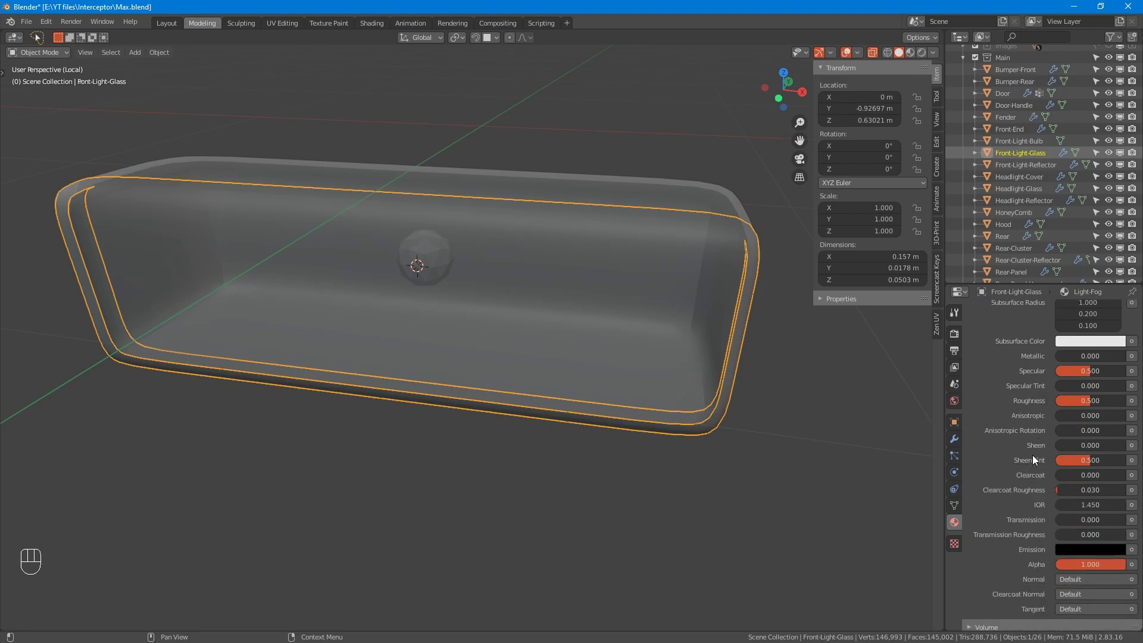
{"action": "left_click", "coordinate": [1105, 519]}
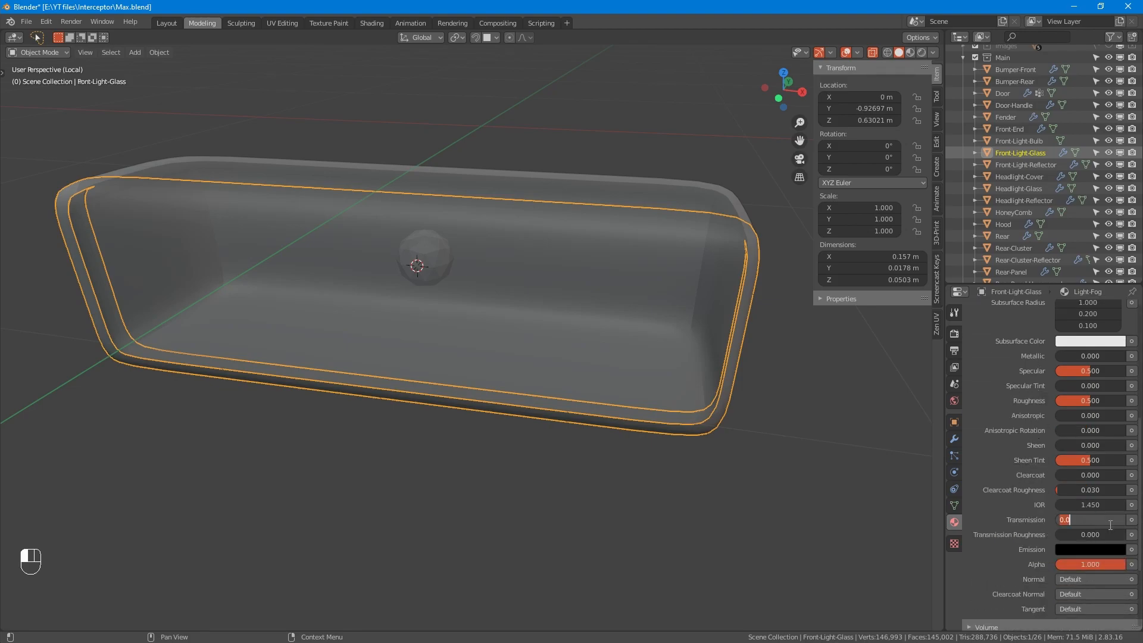
{"action": "type", "text": ".9"}
{"action": "key", "text": "Return"}
{"action": "left_click", "coordinate": [921, 53]}
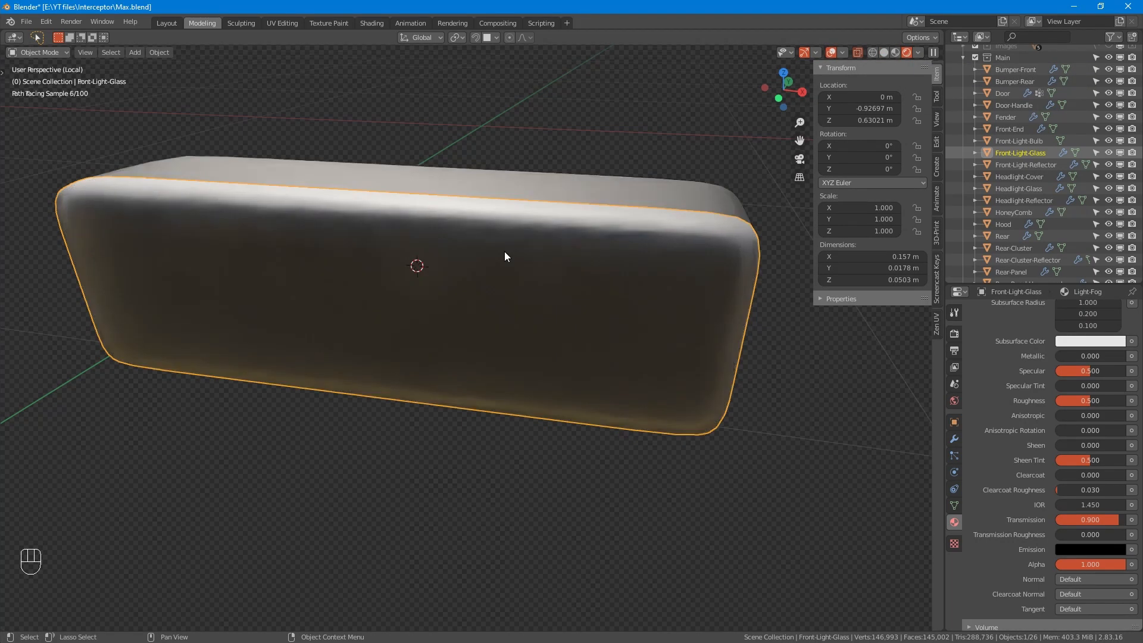
- Set the Light-Fog material's IOR to 1 and its transmission to 0.98
{"action": "double_click", "coordinate": [1092, 510]}
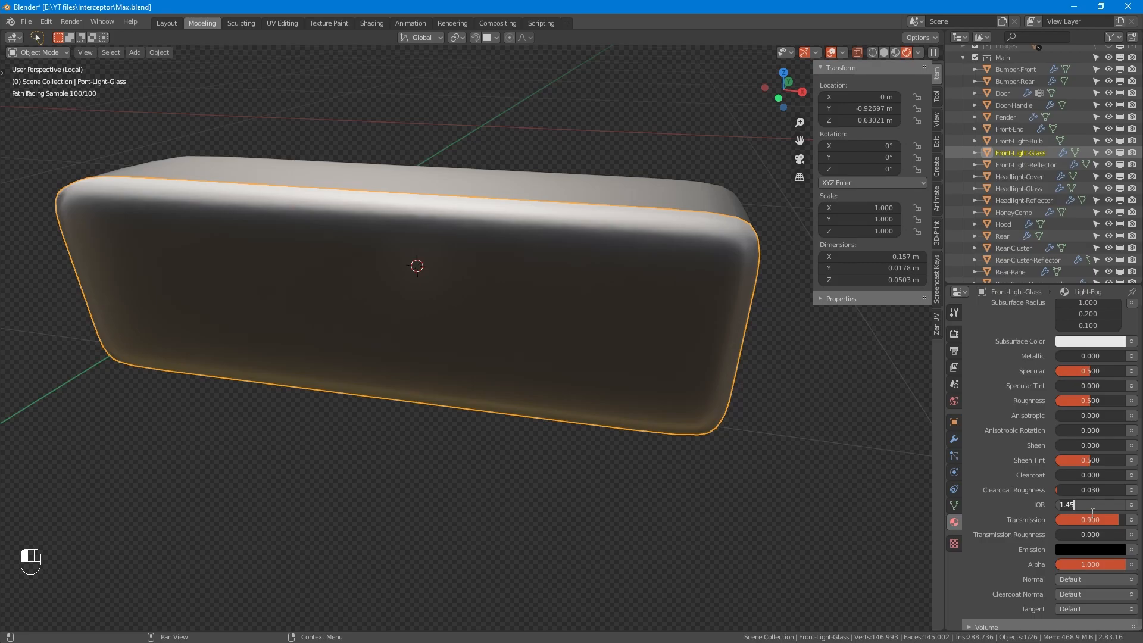
{"action": "type", "text": "1"}
{"action": "key", "text": "Return"}
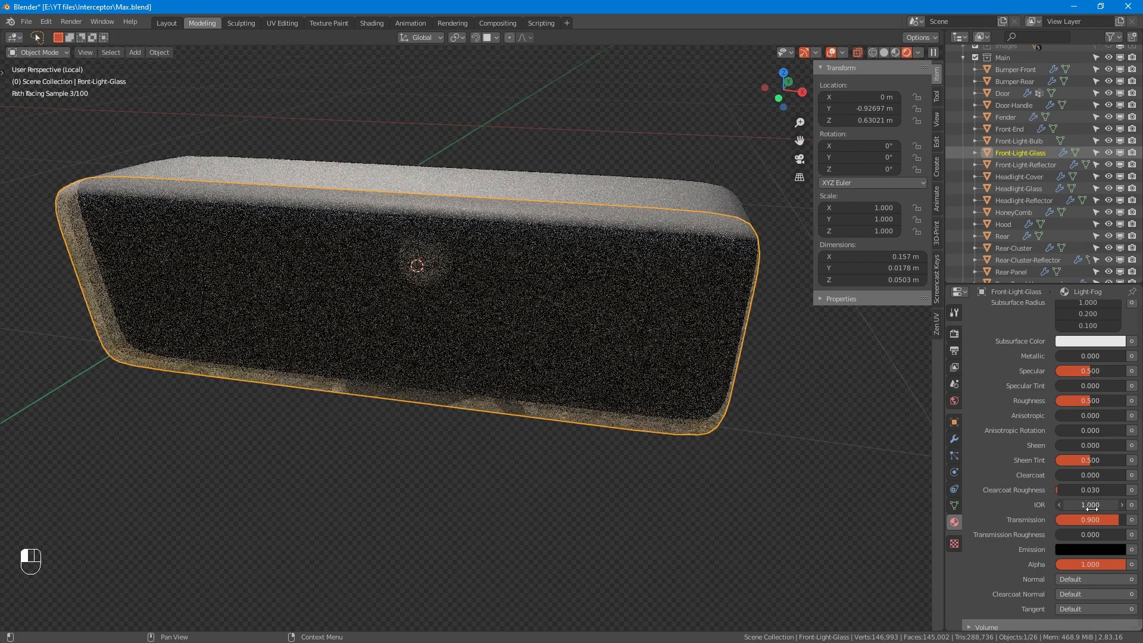
{"action": "left_click_drag", "start_coordinate": [601, 363], "coordinate": [595, 356], "text": "alt"}
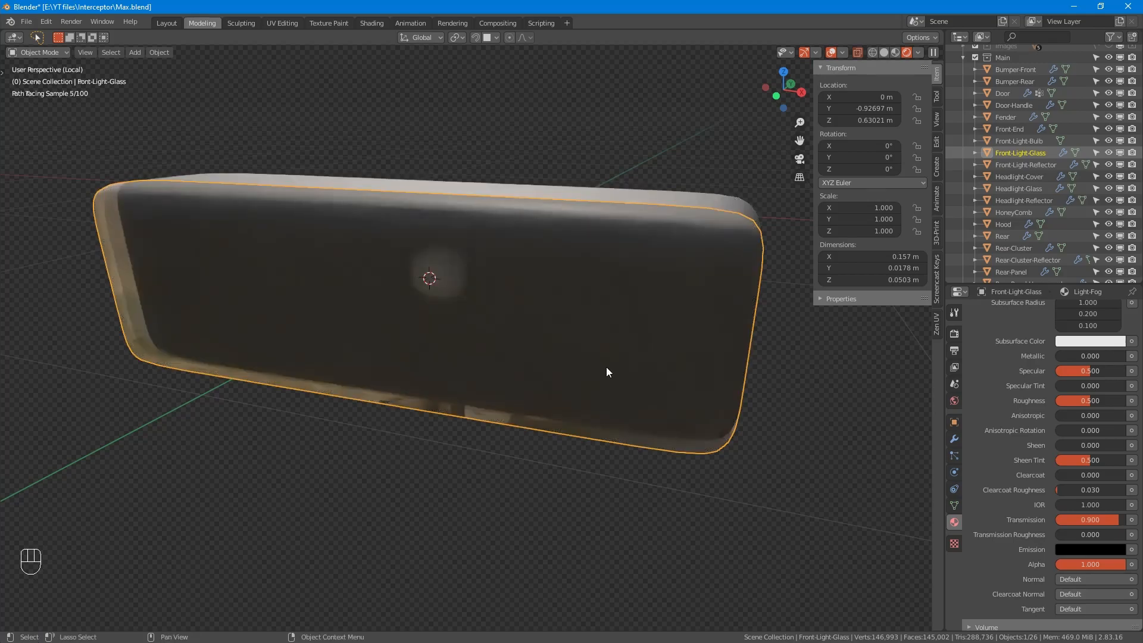
{"action": "left_click", "coordinate": [1109, 520]}
{"action": "key", "text": "BackSpace"}
{"action": "type", "text": "0.98"}
{"action": "key", "text": "Return"}
{"action": "left_click_drag", "start_coordinate": [557, 197], "coordinate": [564, 187], "text": "alt"}
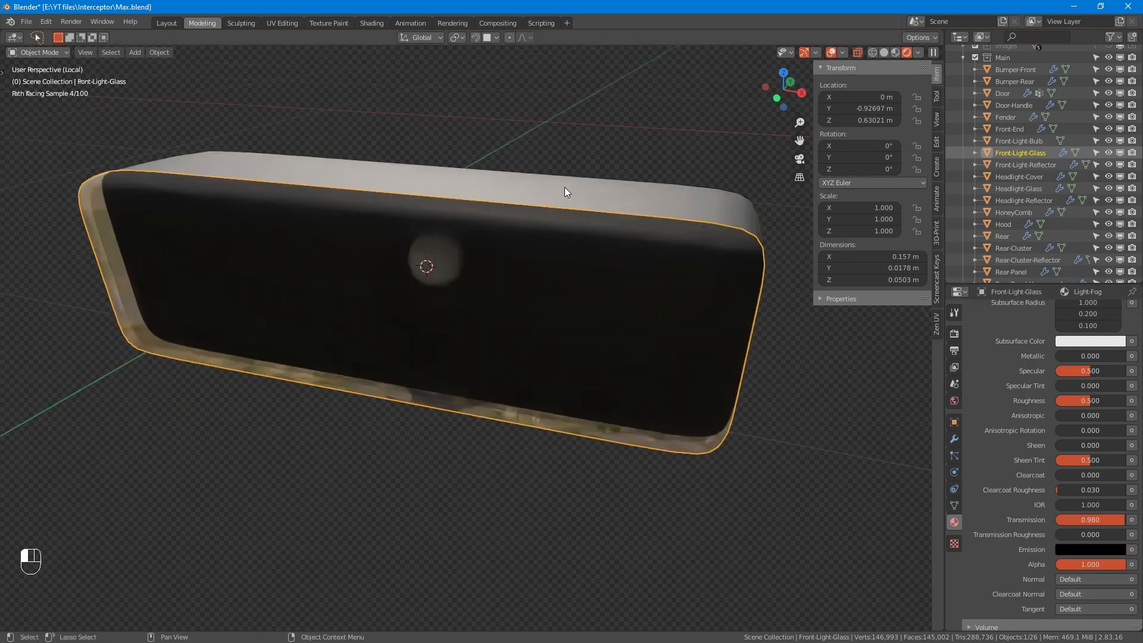
- Assign the existing Reflector material to Front-Light-Reflector in place of Black-Gloss and inspect the rendered light
{"action": "left_click", "coordinate": [565, 187]}
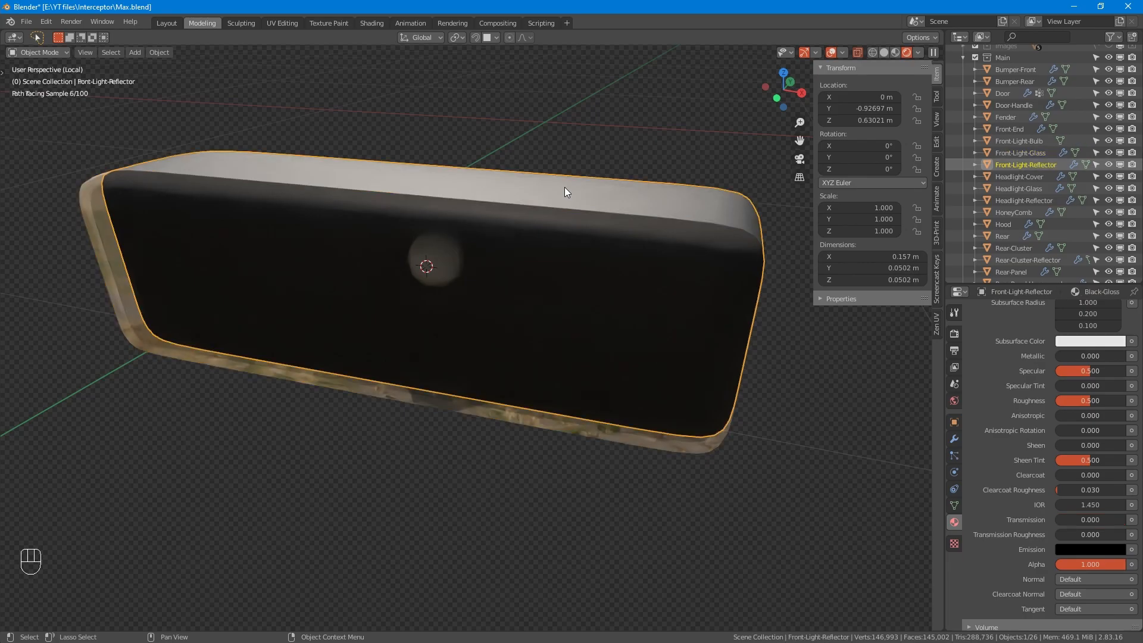
{"action": "scroll", "coordinate": [992, 440], "scroll_direction": "up", "scroll_amount": 10}
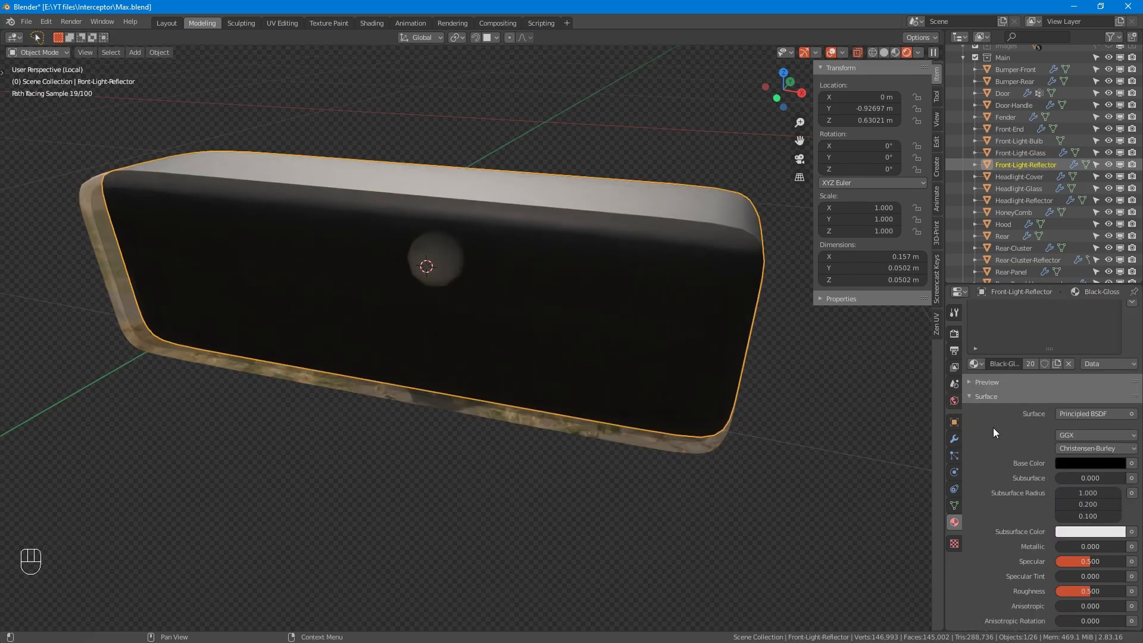
{"action": "left_click", "coordinate": [980, 412]}
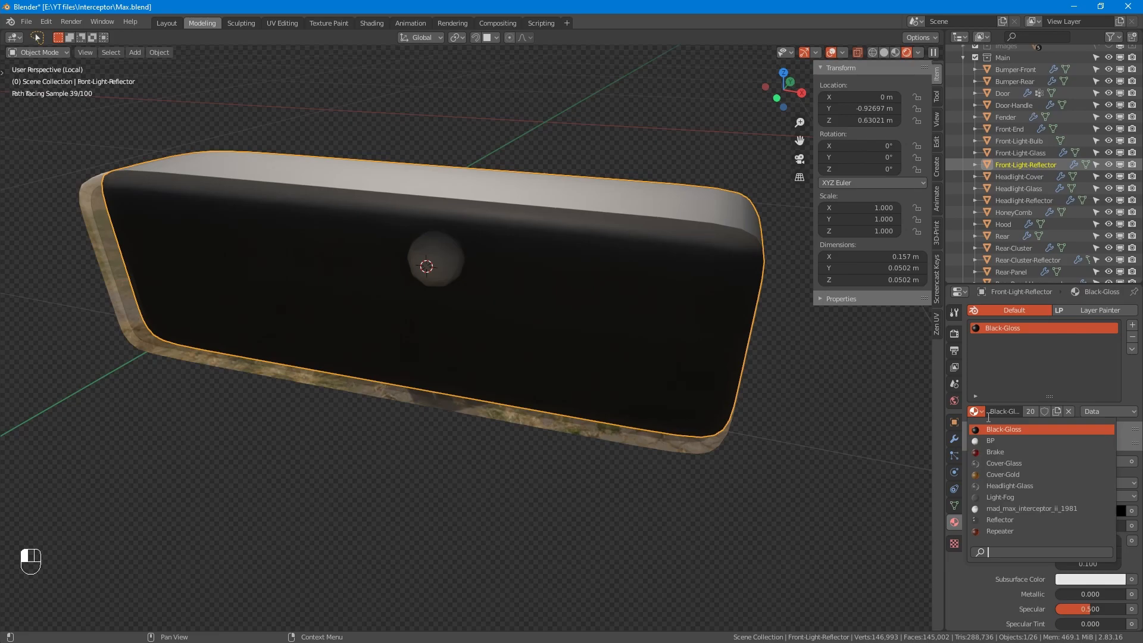
{"action": "left_click", "coordinate": [1020, 524]}
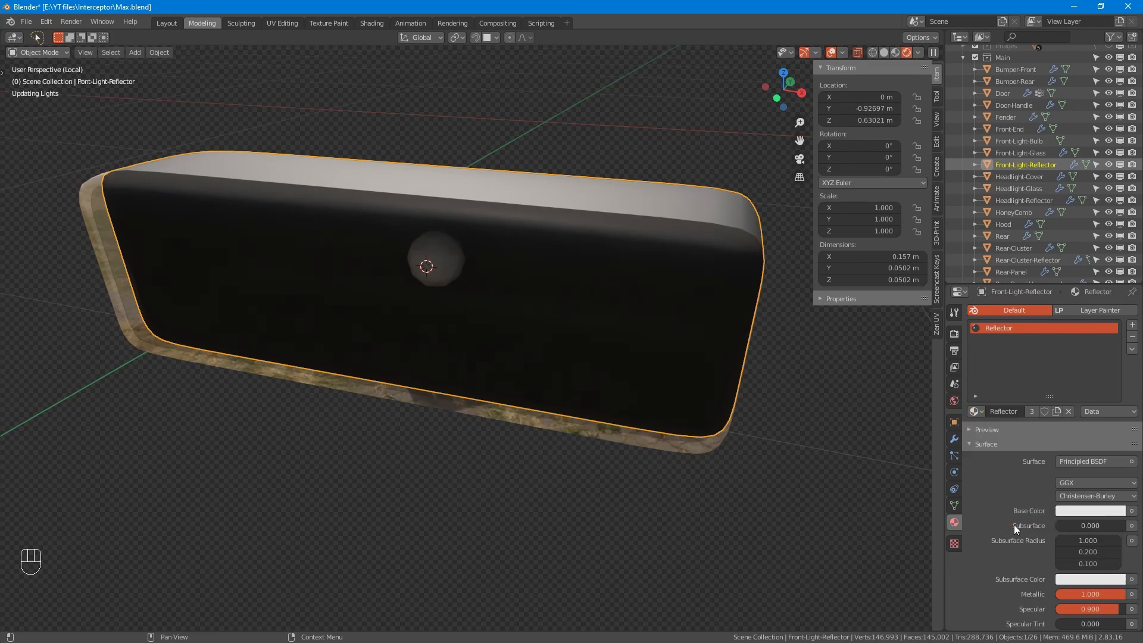
{"action": "middle_click_drag", "start_coordinate": [541, 443], "coordinate": [535, 421], "text": "alt"}
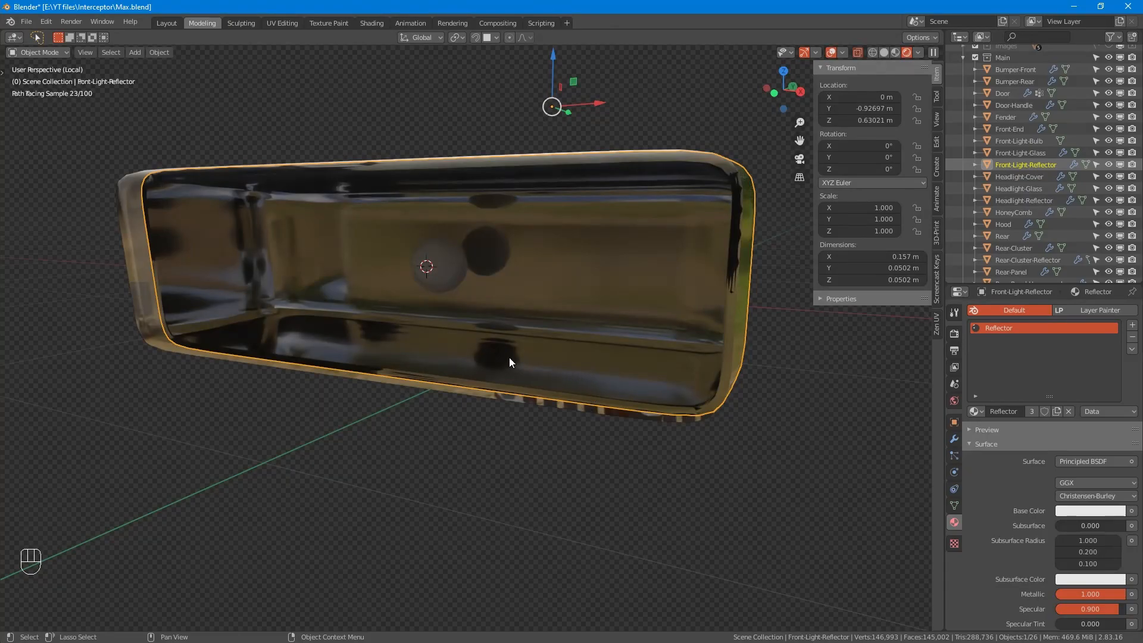
{"action": "middle_click_drag", "start_coordinate": [517, 339], "coordinate": [520, 344], "text": "alt"}
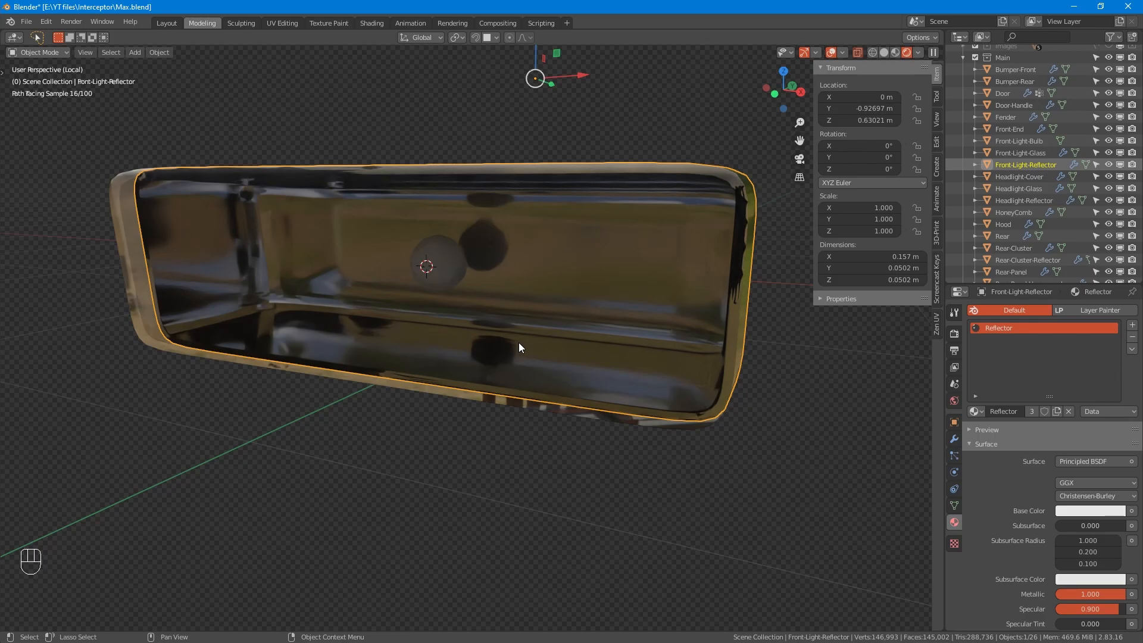
{"action": "mouse_move", "coordinate": [469, 308]}
{"action": "middle_mouse_down", "text": "alt"}
{"action": "mouse_move", "coordinate": [512, 316]}
{"action": "mouse_move", "coordinate": [446, 309]}
{"action": "mouse_move", "coordinate": [646, 306]}
{"action": "middle_mouse_up", "text": "alt"}
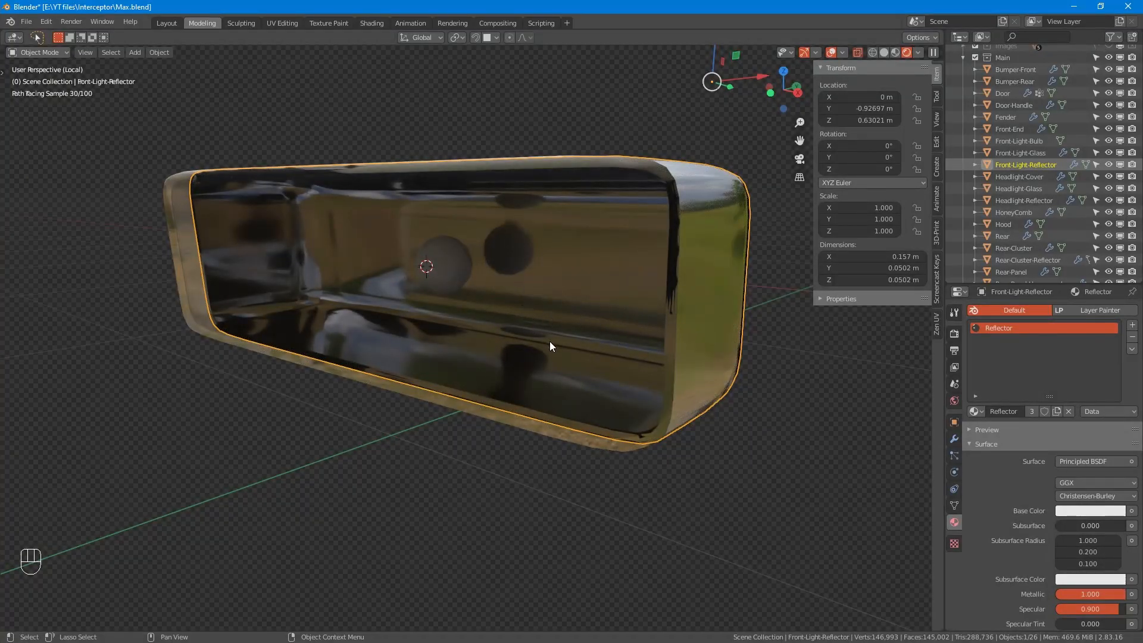
{"action": "mouse_move", "coordinate": [731, 210]}
{"action": "middle_mouse_down", "text": "alt"}
{"action": "mouse_move", "coordinate": [653, 261]}
{"action": "mouse_move", "coordinate": [662, 270]}
{"action": "mouse_move", "coordinate": [663, 255]}
{"action": "middle_mouse_up", "text": "alt"}
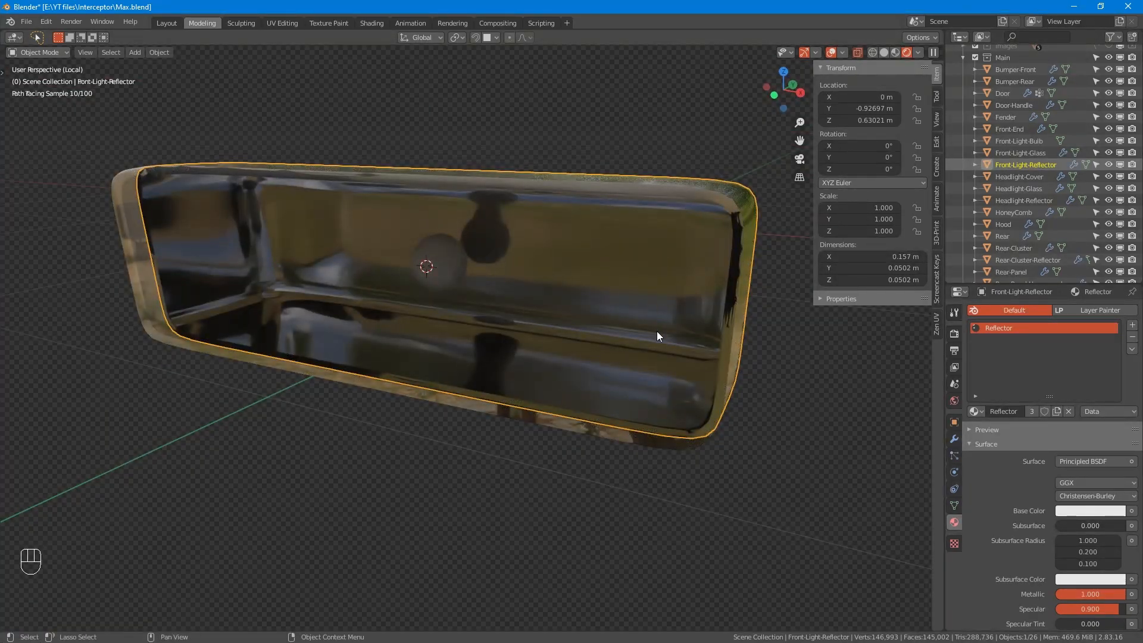
- Give the Front-Light-Bulb object a new material named Bulm
{"action": "left_click", "coordinate": [447, 253]}
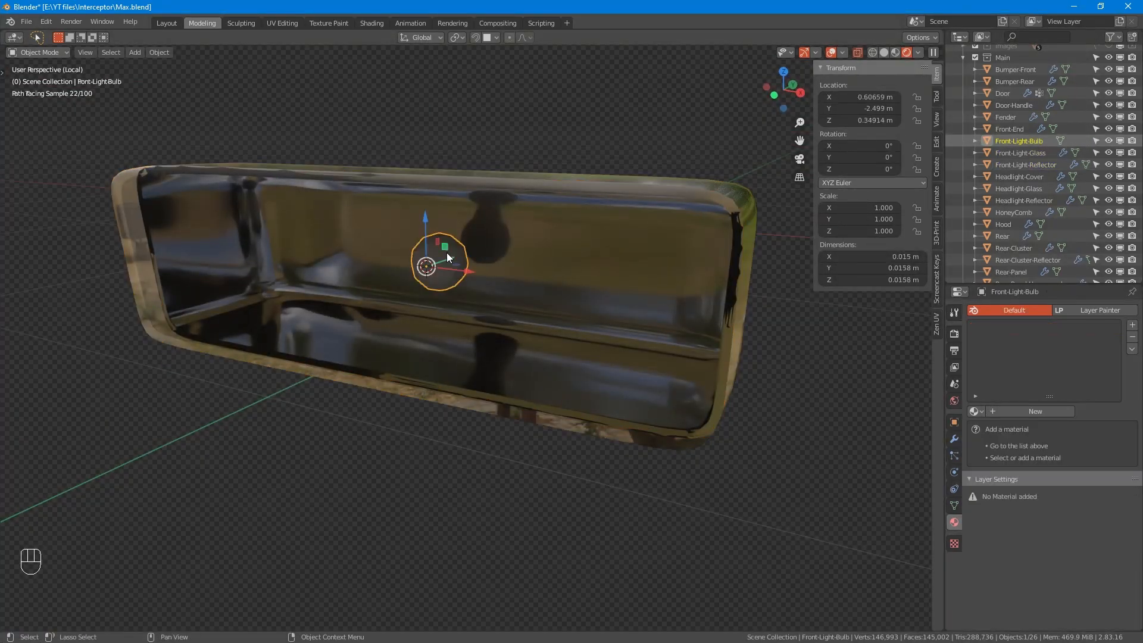
{"action": "left_click", "coordinate": [1042, 410]}
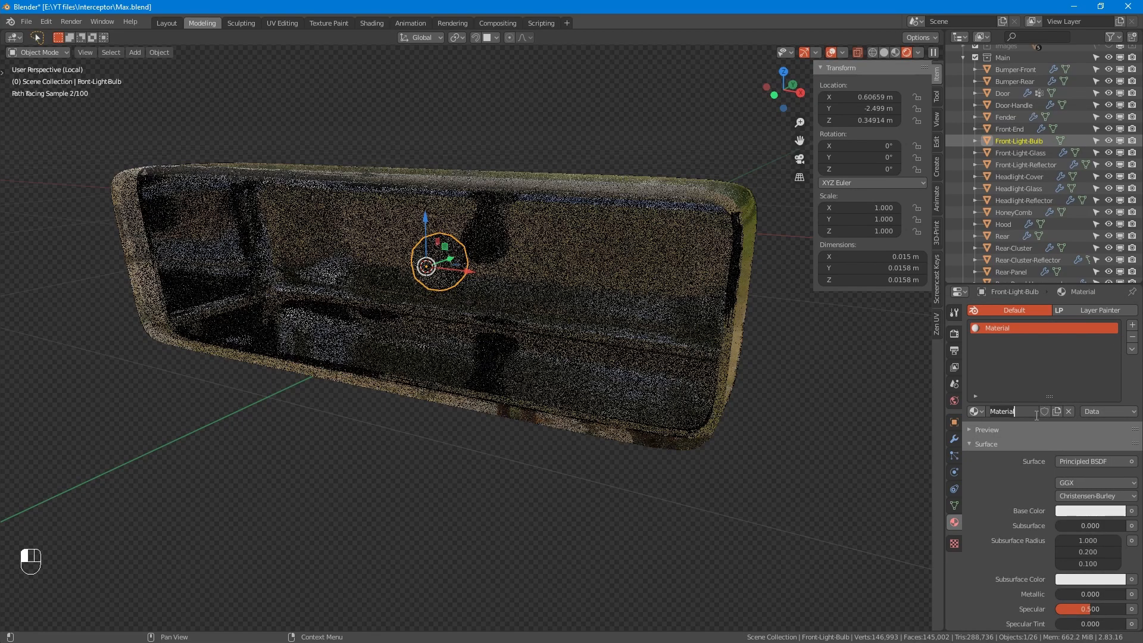
{"action": "type", "text": "Bulm"}
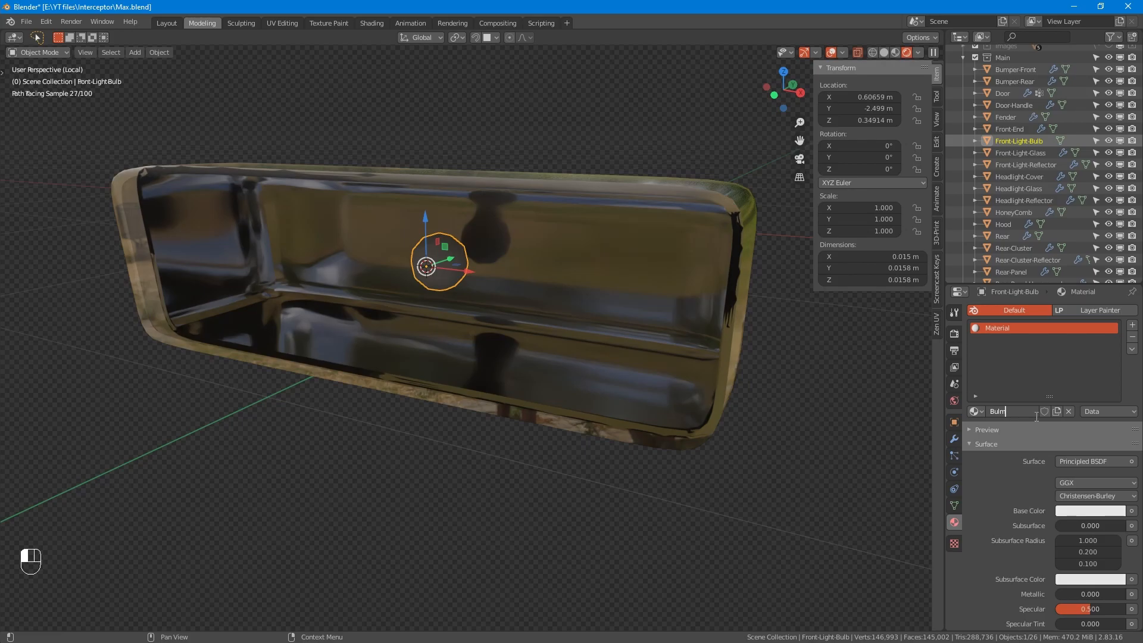
{"action": "key", "text": "Return"}
- Set the bulb material's transmission to 0.98 and check the rendered bulb inside the light
{"action": "scroll", "coordinate": [1016, 471], "scroll_direction": "down", "scroll_amount": 10}
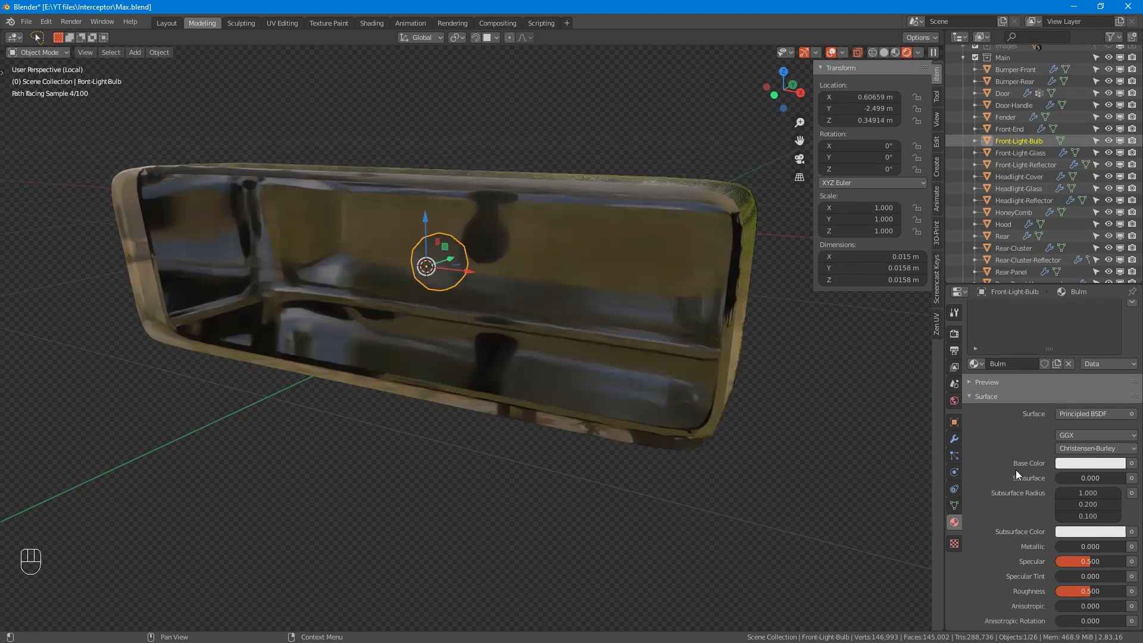
{"action": "left_click", "coordinate": [1072, 522]}
{"action": "type", "text": "0.98"}
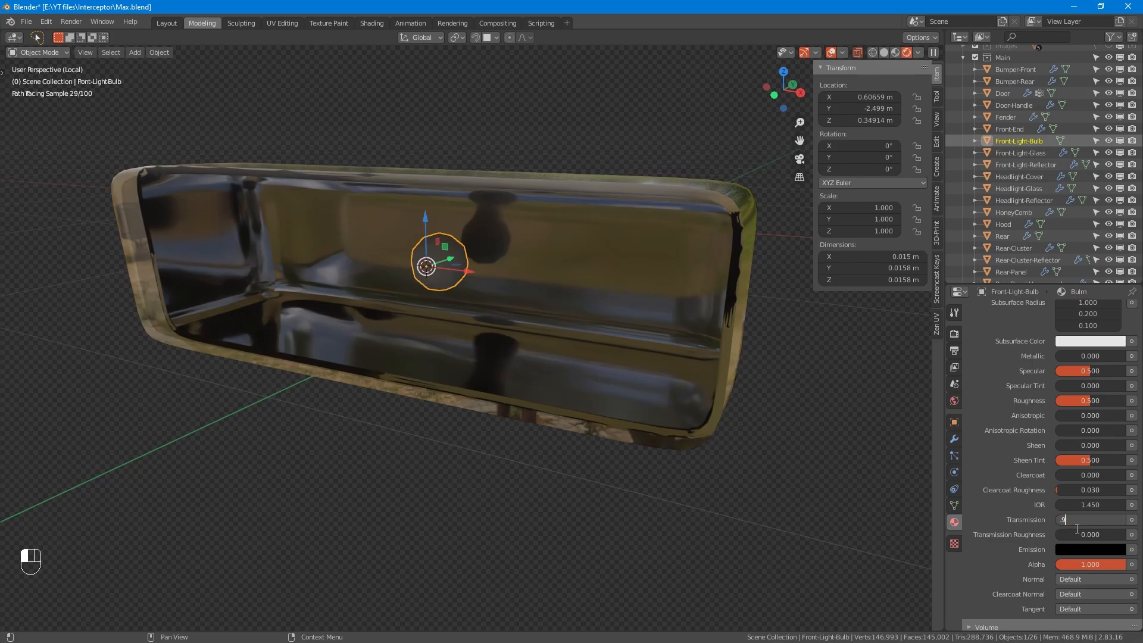
{"action": "key", "text": "Return"}
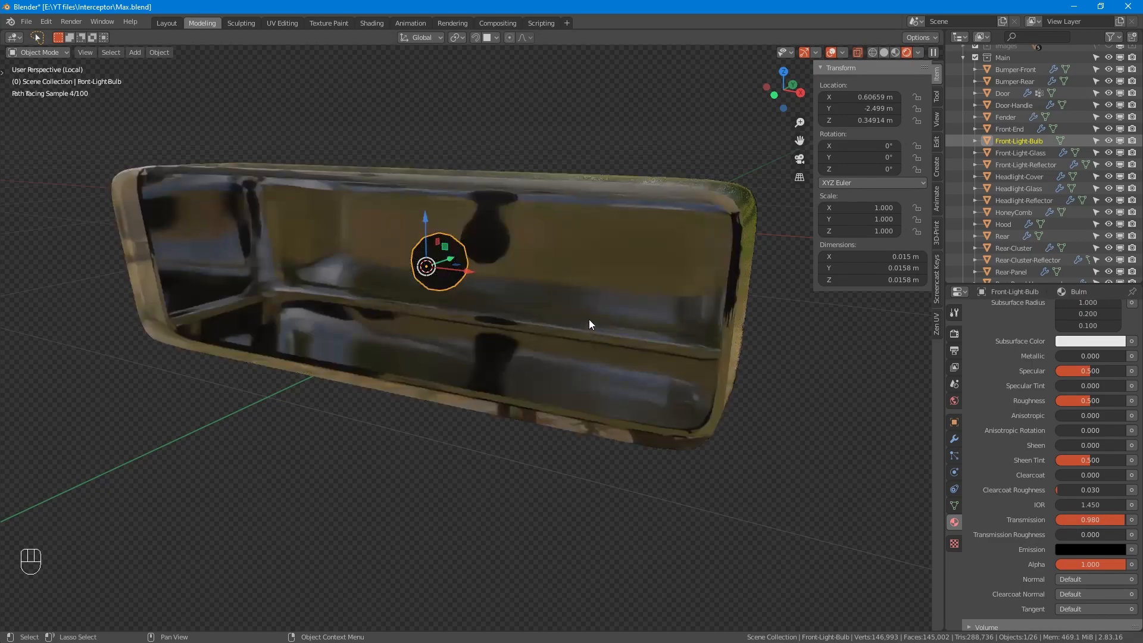
{"action": "middle_click_drag", "start_coordinate": [503, 302], "coordinate": [510, 299], "text": "alt"}
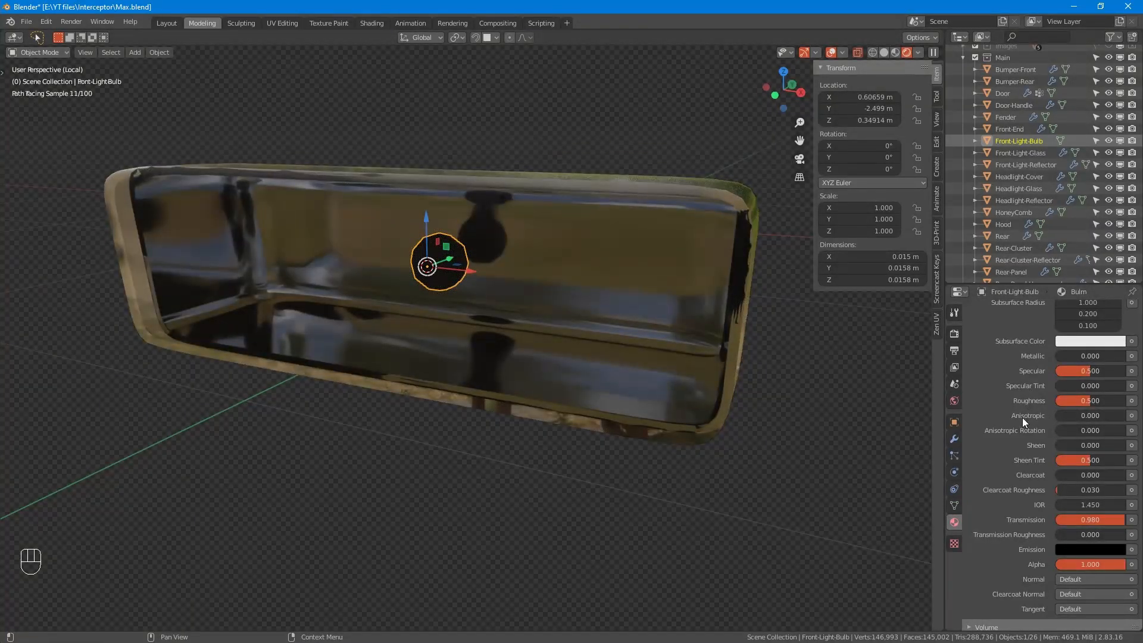
- Correct the misspelled name of the bulb's material to Bulb
{"action": "scroll", "coordinate": [1023, 417], "scroll_direction": "up", "scroll_amount": 10}
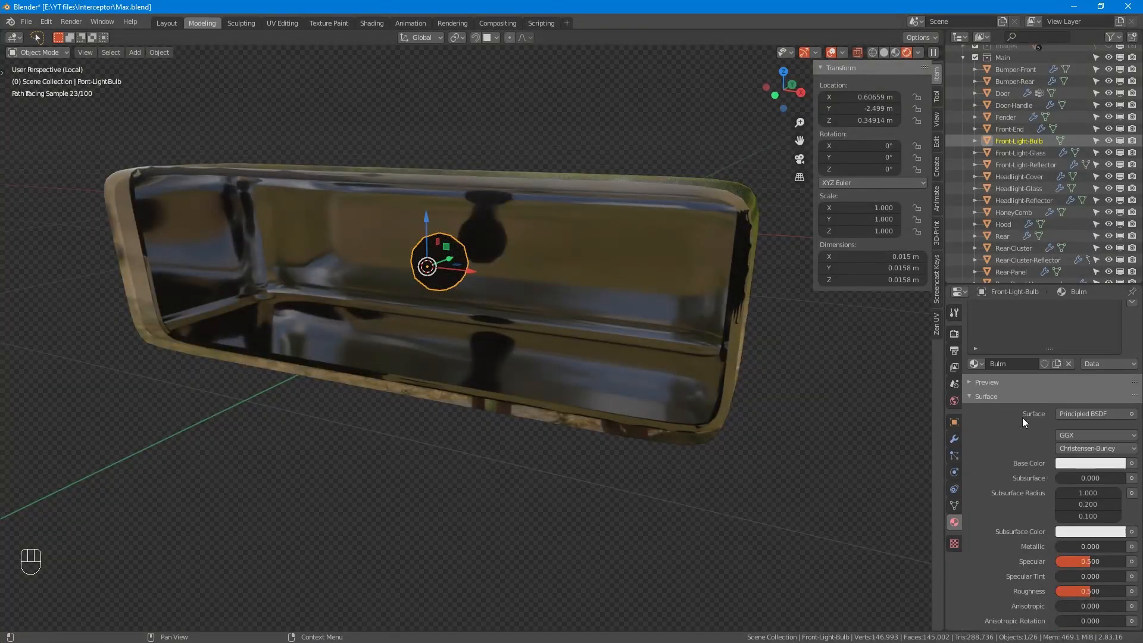
{"action": "left_click", "coordinate": [1023, 417]}
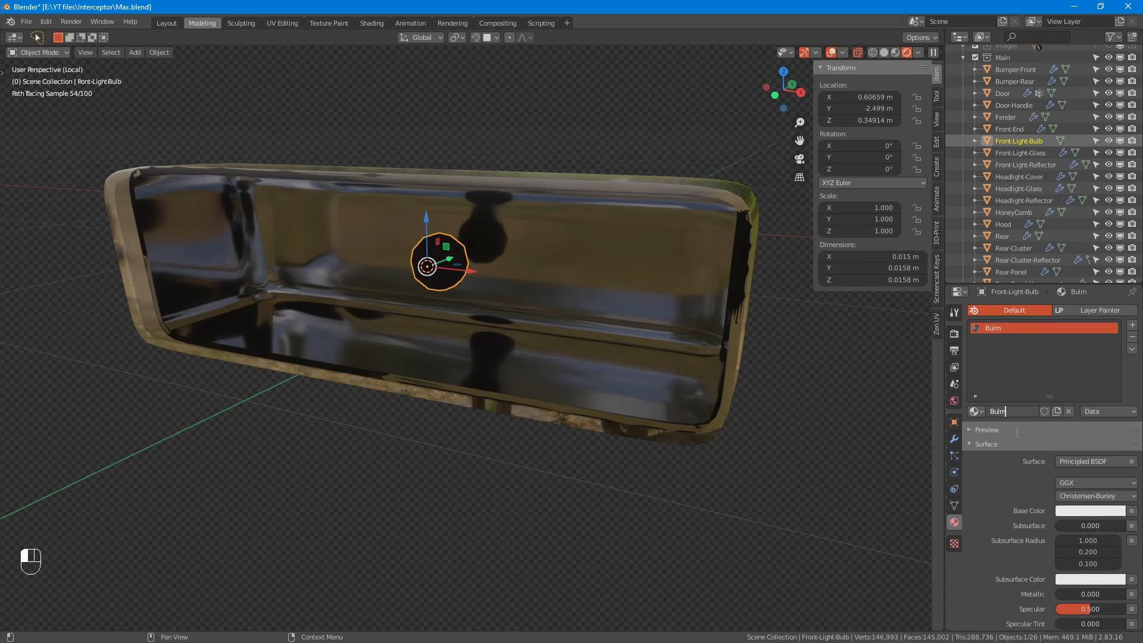
{"action": "key", "text": "BackSpace"}
{"action": "type", "text": "b"}
{"action": "key", "text": "Return"}
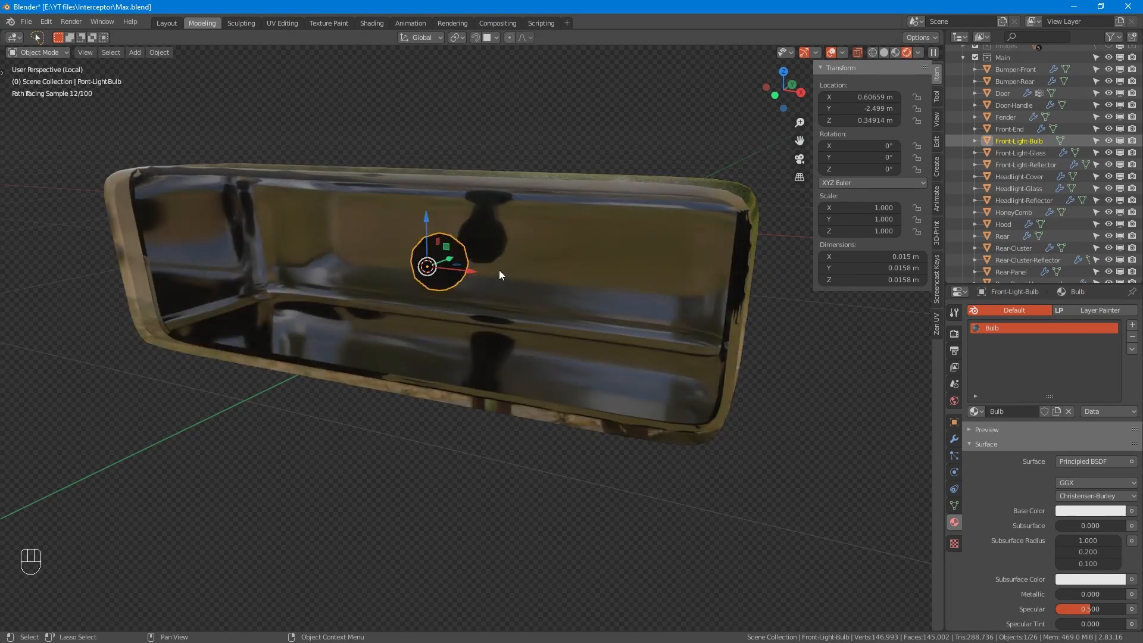
- Leave the isolated view to show the whole car, deselect the bulb and reset the 3D cursor to the world origin
{"action": "mouse_move", "coordinate": [501, 294]}
{"action": "middle_mouse_down", "text": "alt"}
{"action": "mouse_move", "coordinate": [480, 284]}
{"action": "mouse_move", "coordinate": [498, 295]}
{"action": "mouse_move", "coordinate": [470, 296]}
{"action": "mouse_move", "coordinate": [492, 324]}
{"action": "mouse_move", "coordinate": [602, 280]}
{"action": "mouse_move", "coordinate": [637, 284]}
{"action": "mouse_move", "coordinate": [442, 289]}
{"action": "mouse_move", "coordinate": [501, 291]}
{"action": "middle_mouse_up", "text": "alt"}
{"action": "key", "text": "KP_Divide"}
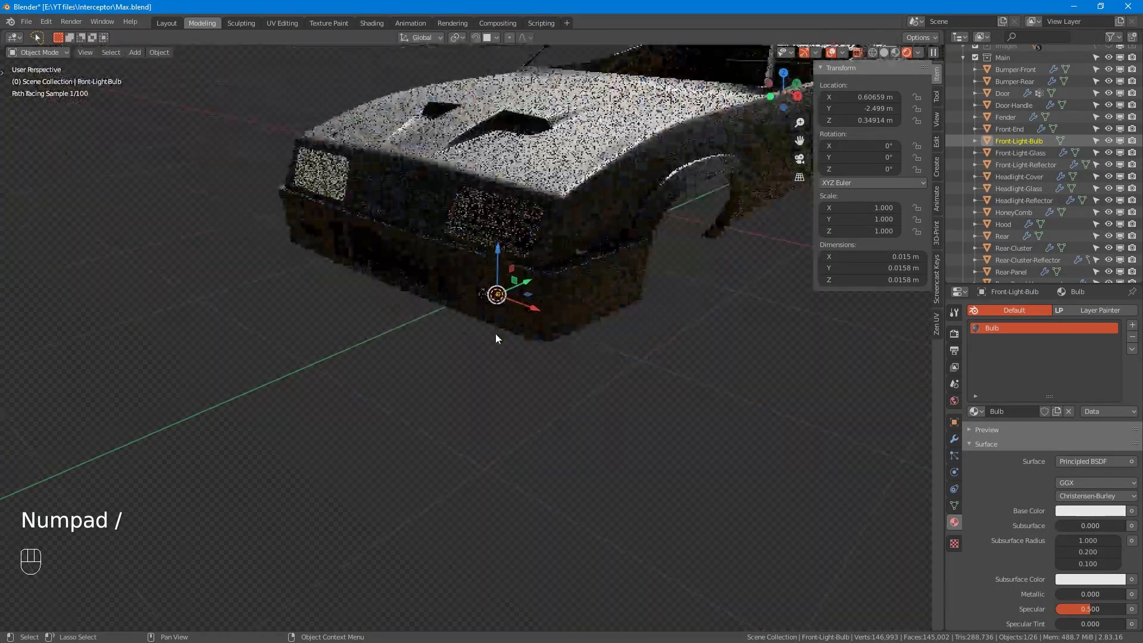
{"action": "scroll", "coordinate": [410, 419], "scroll_direction": "up", "scroll_amount": 3}
{"action": "left_click", "coordinate": [410, 420]}
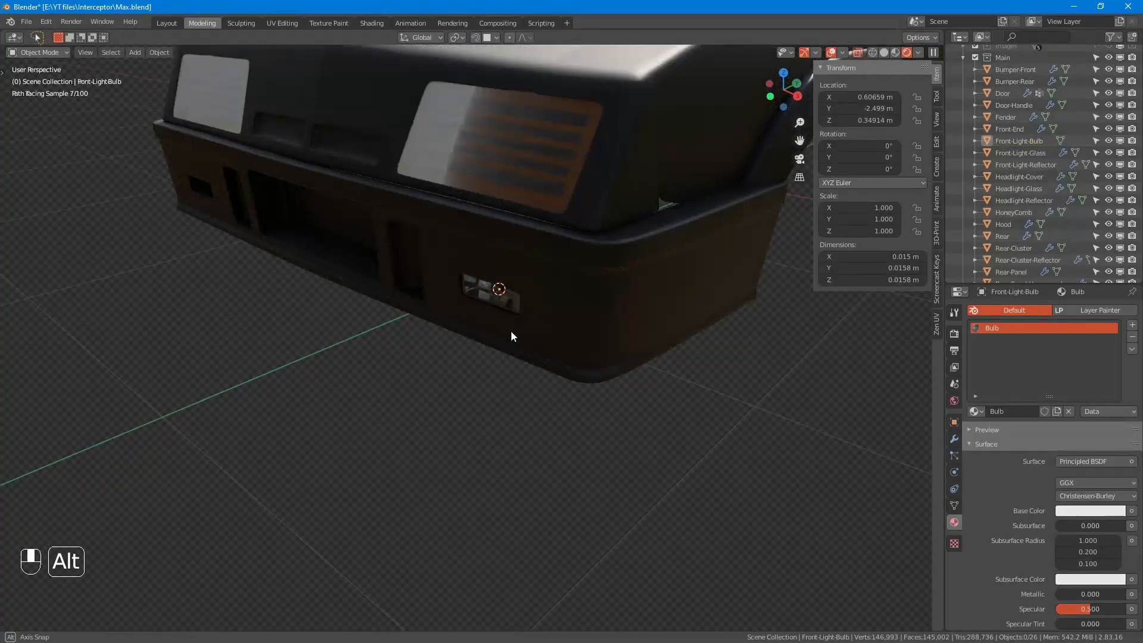
{"action": "left_click_drag", "start_coordinate": [511, 331], "coordinate": [520, 319], "text": "alt"}
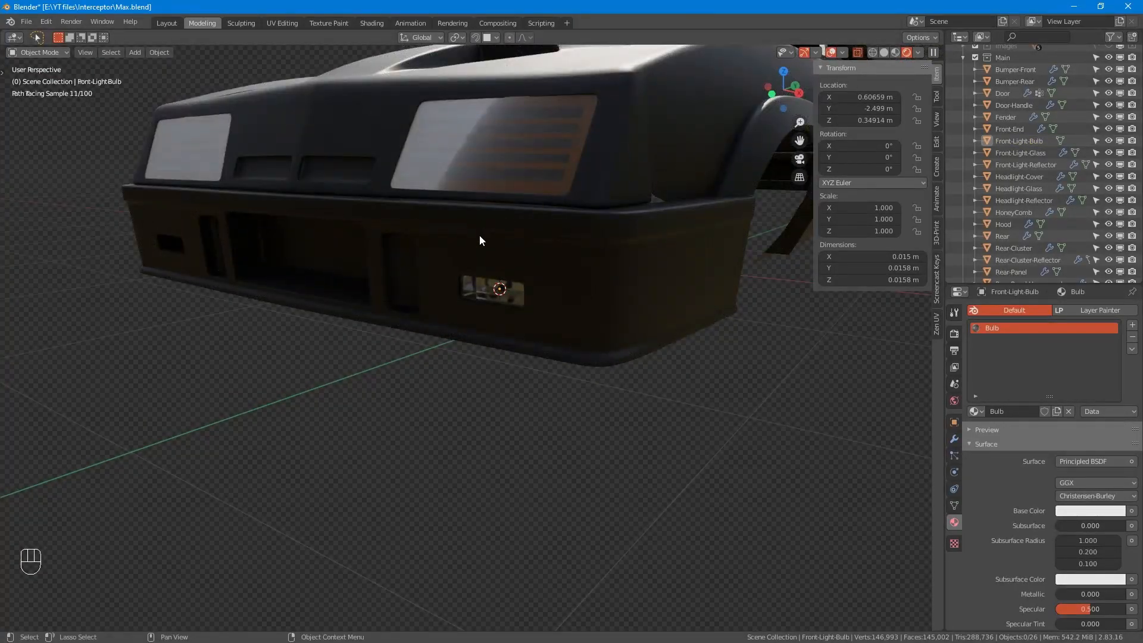
{"action": "key", "text": "shift+s"}
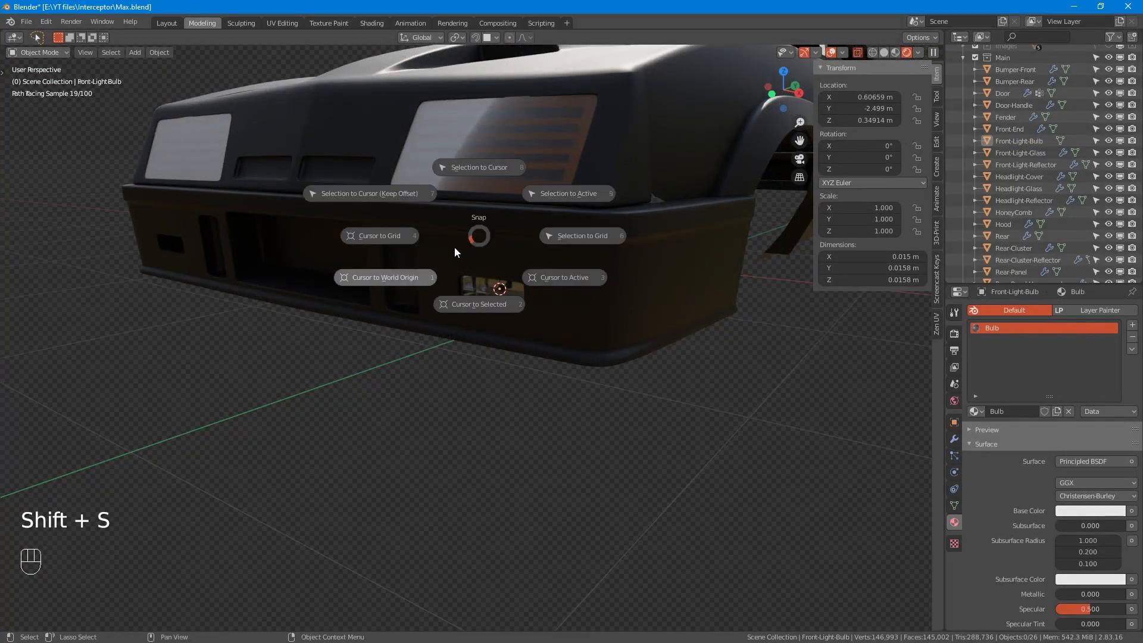
{"action": "left_click", "coordinate": [387, 277]}
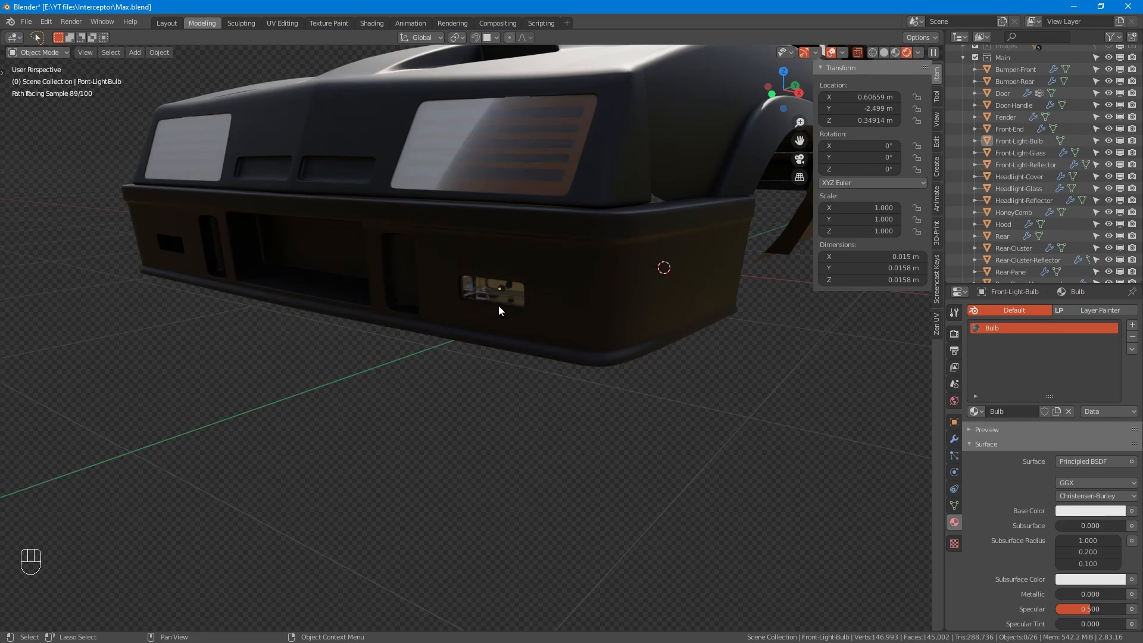
- Set the IOR of the Light-Fog material on Front-Light-Glass to 1.1
{"action": "left_click", "coordinate": [687, 307]}
{"action": "scroll", "coordinate": [513, 280], "scroll_direction": "up", "scroll_amount": 3}
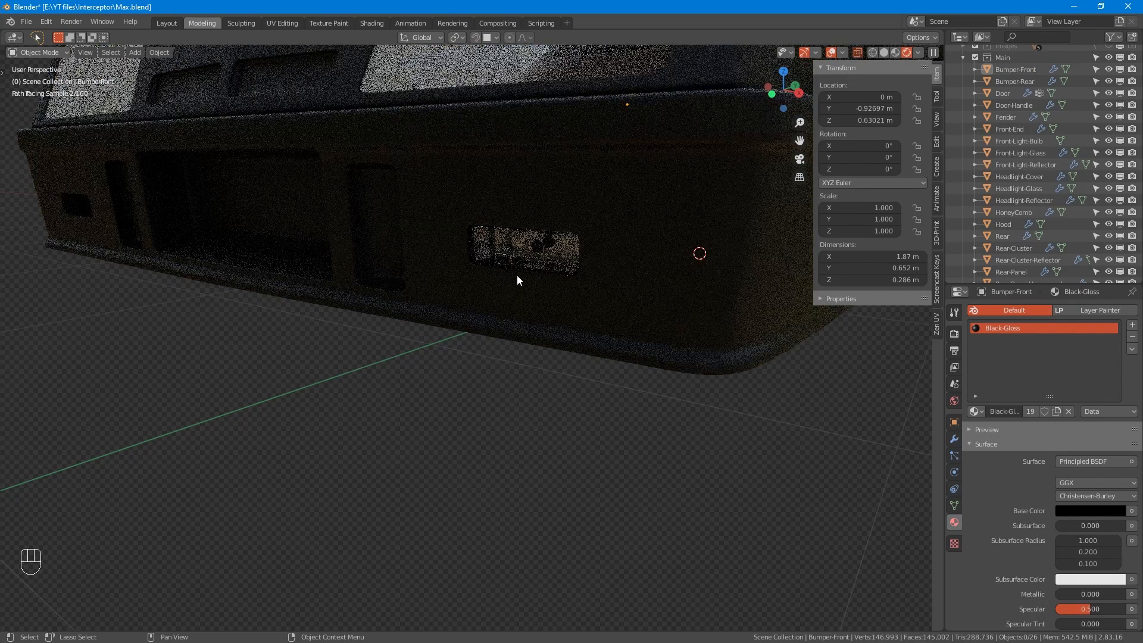
{"action": "scroll", "coordinate": [552, 259], "scroll_direction": "up", "scroll_amount": 2}
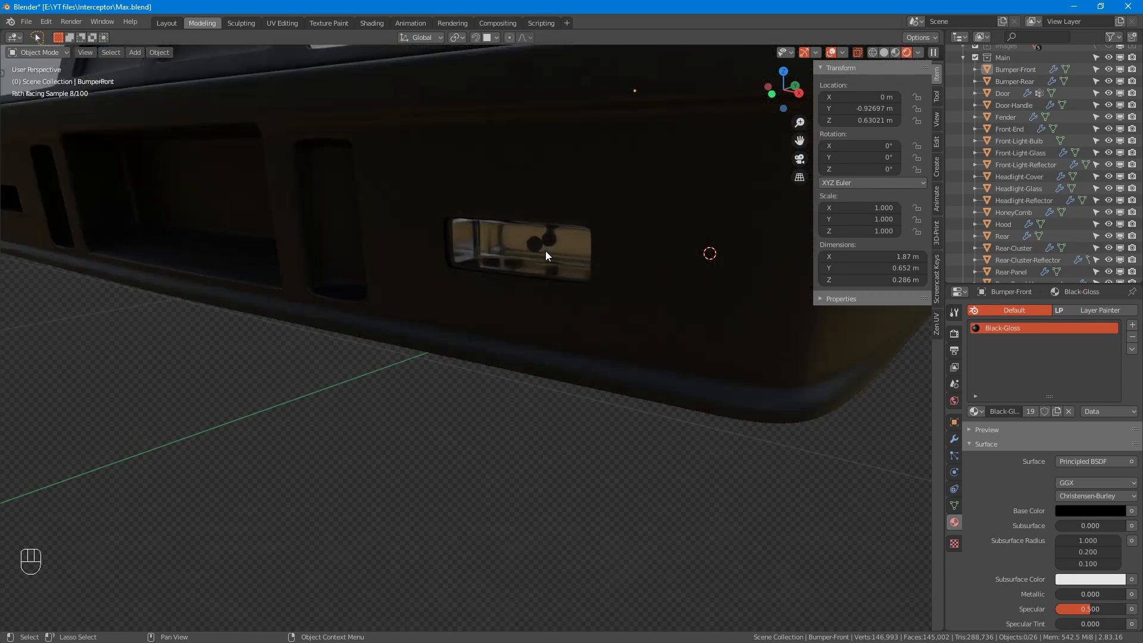
{"action": "left_click", "coordinate": [463, 238]}
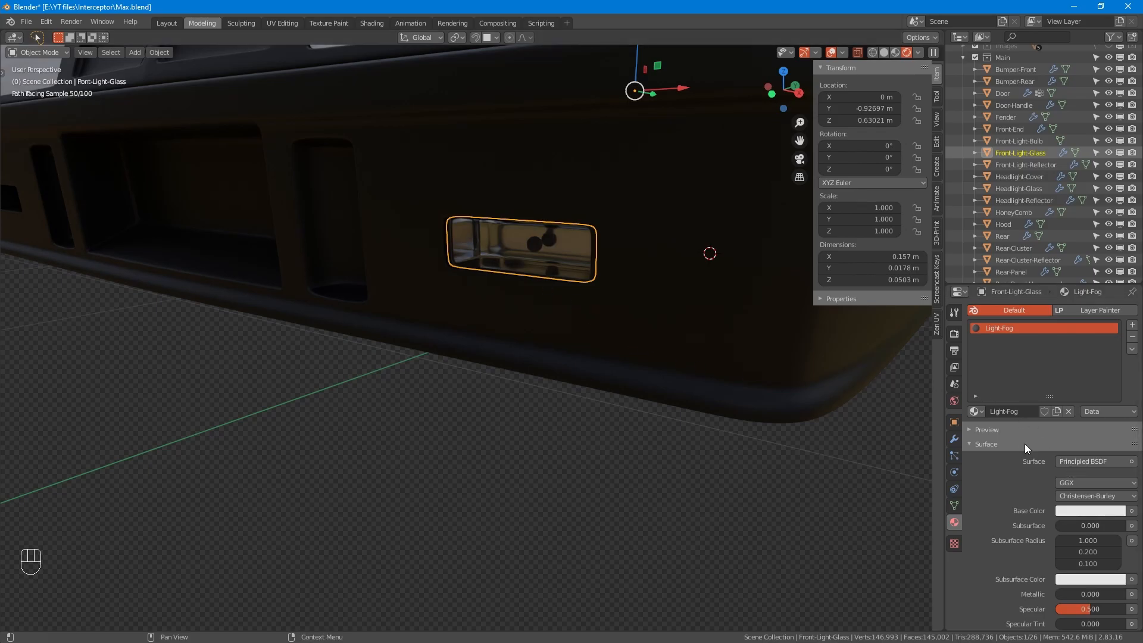
{"action": "scroll", "coordinate": [499, 237], "scroll_direction": "up", "scroll_amount": 2}
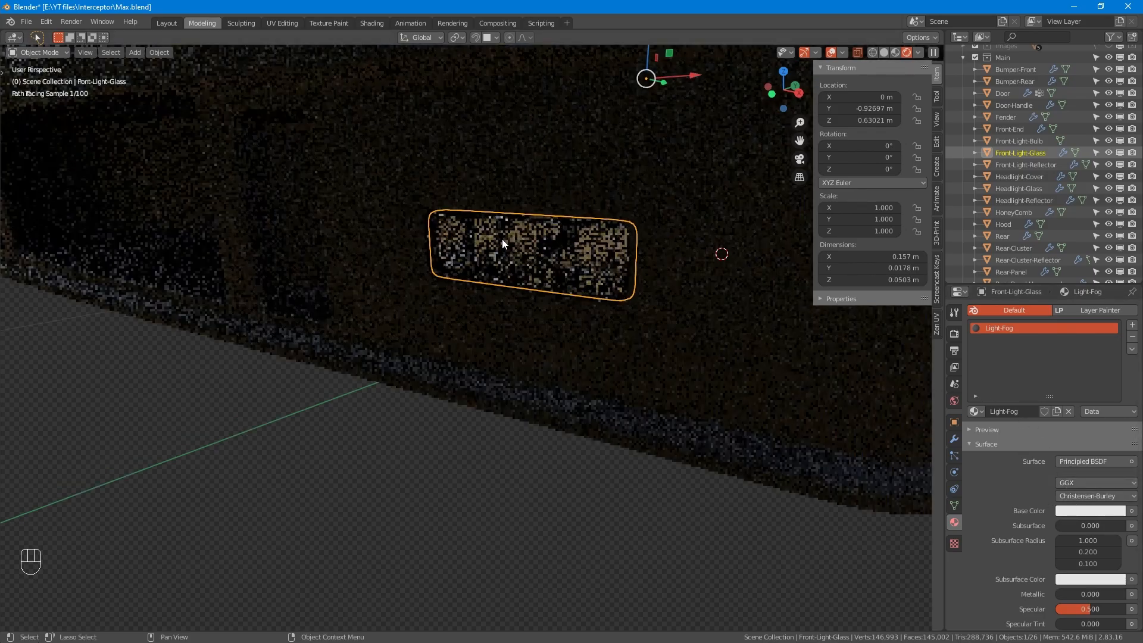
{"action": "scroll", "coordinate": [1065, 549], "scroll_direction": "down", "scroll_amount": 8}
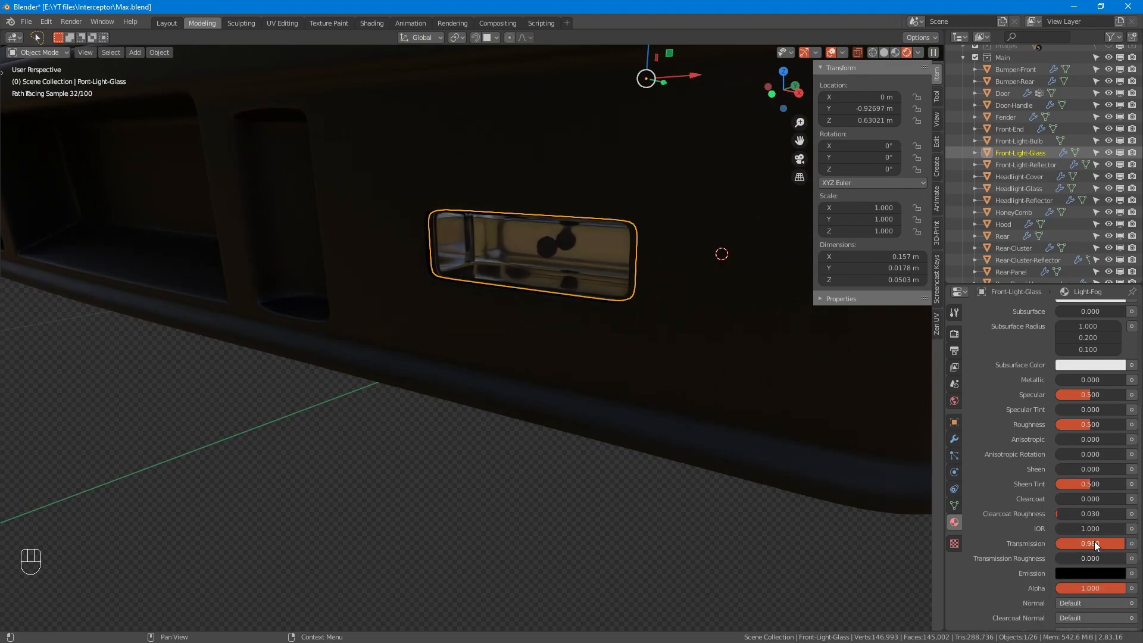
{"action": "double_click", "coordinate": [1102, 528]}
{"action": "key", "text": "BackSpace"}
{"action": "type", "text": "1.1"}
{"action": "key", "text": "Return"}
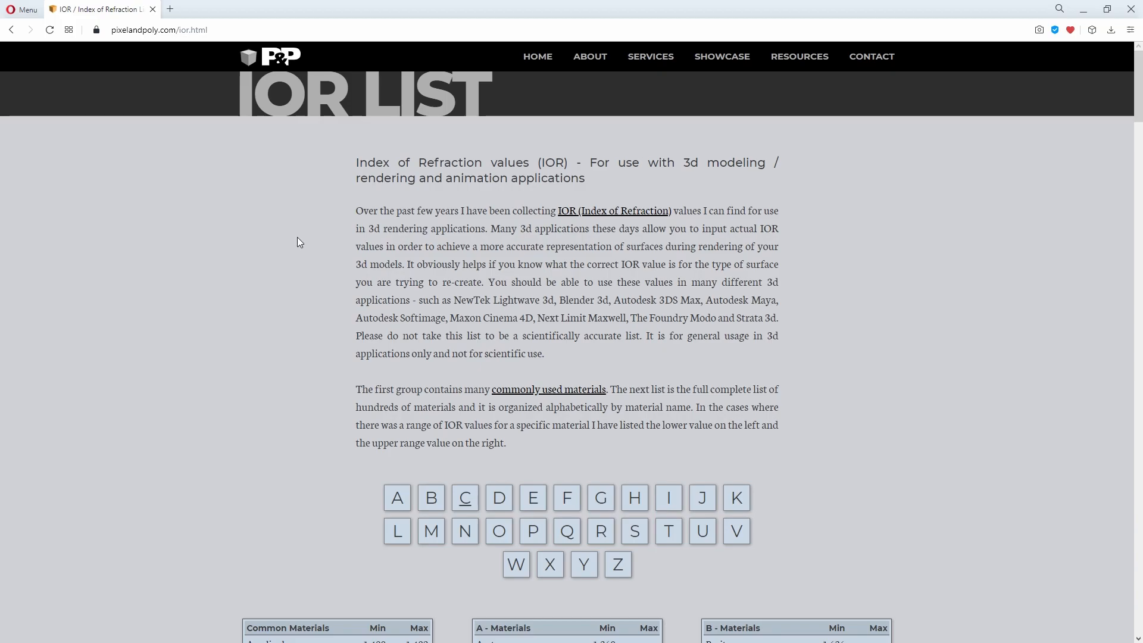
- In the browser, look up the refraction values of the P materials in the pixelandpoly.com IOR list, and return to Blender
{"action": "scroll", "coordinate": [456, 249], "scroll_direction": "down", "scroll_amount": 4}
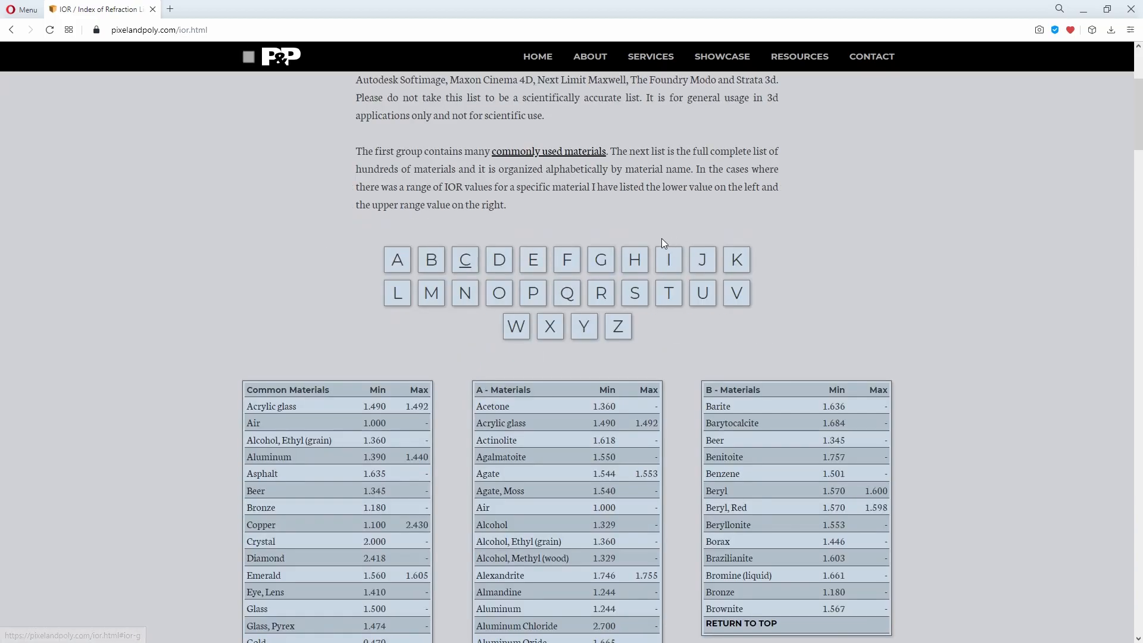
{"action": "left_click", "coordinate": [534, 299]}
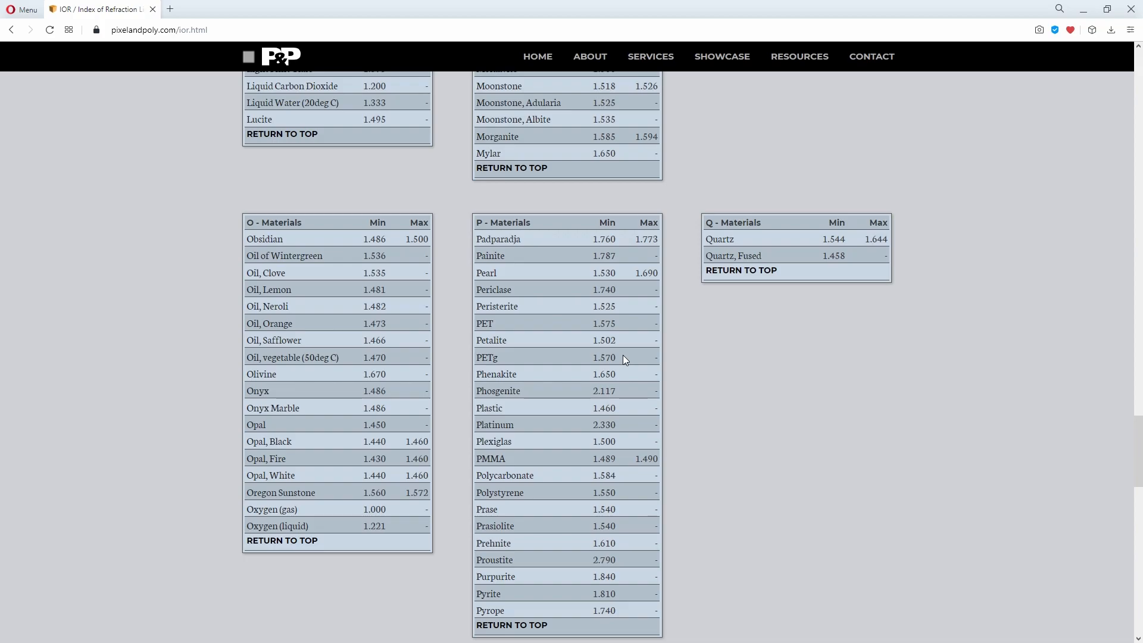
{"action": "scroll", "coordinate": [592, 69], "scroll_direction": "down", "scroll_amount": 2}
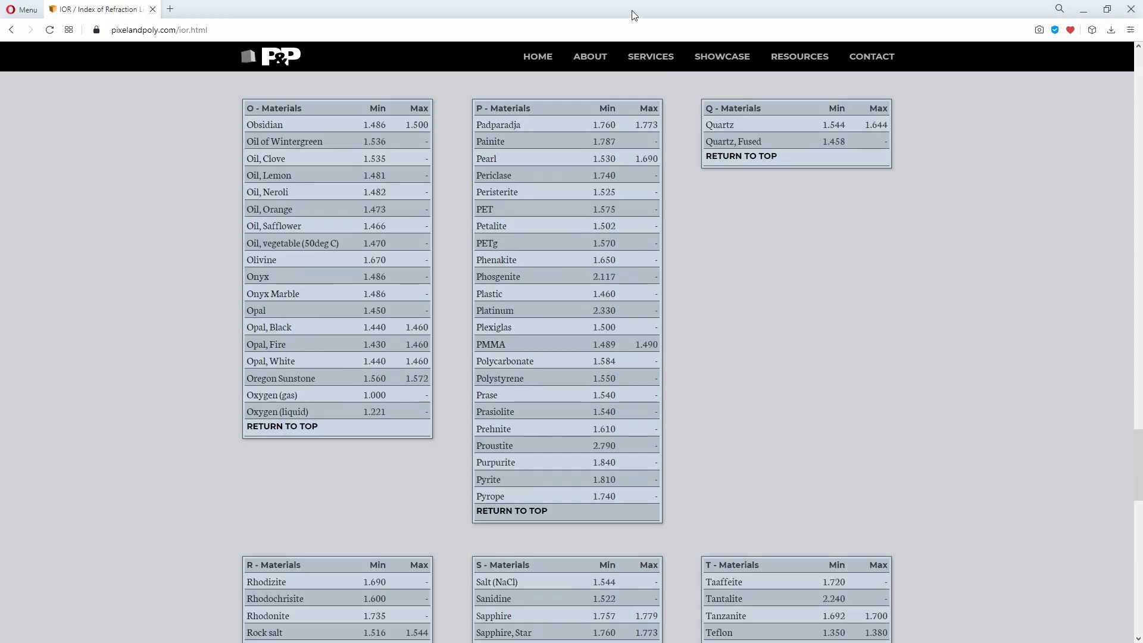
{"action": "double_click", "coordinate": [632, 9]}
{"action": "left_click_drag", "start_coordinate": [531, 44], "coordinate": [0, 173]}
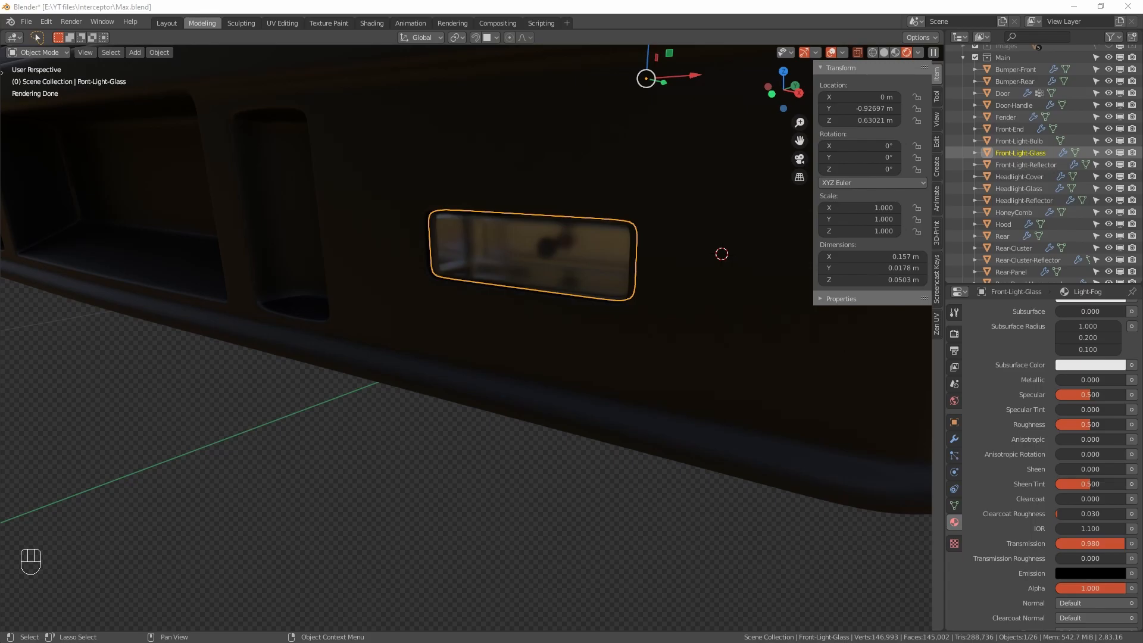
{"action": "left_click", "coordinate": [194, 412]}
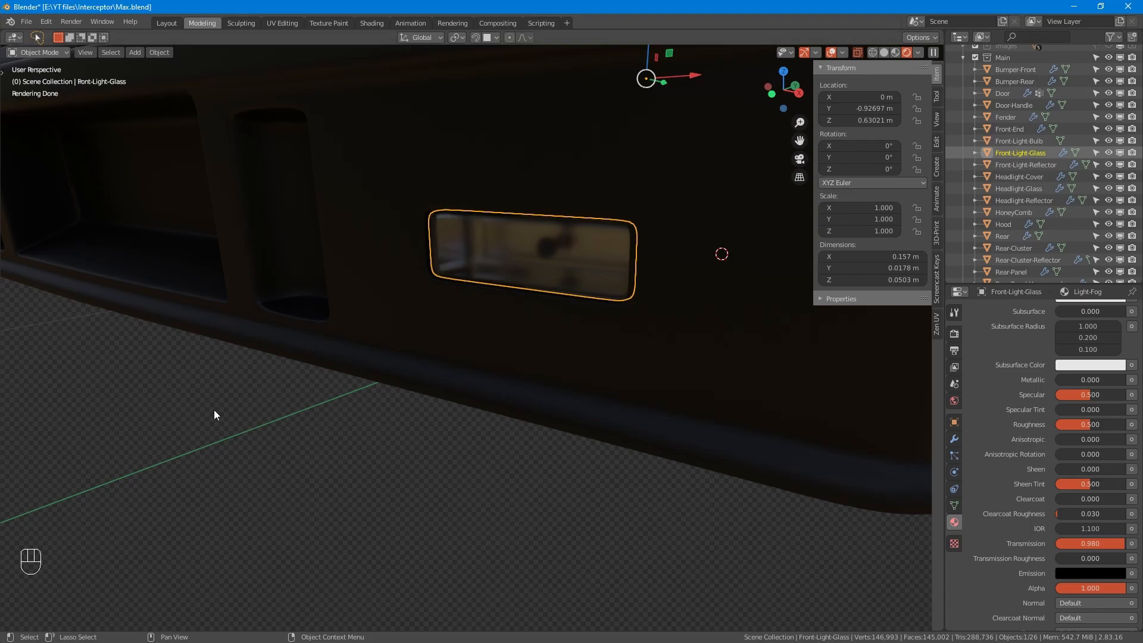
- Enable the viewport display of the Mirror modifier on Front-Light-Glass
{"action": "middle_click_drag", "start_coordinate": [509, 316], "coordinate": [507, 388]}
{"action": "scroll", "coordinate": [508, 389], "scroll_direction": "down", "scroll_amount": 3}
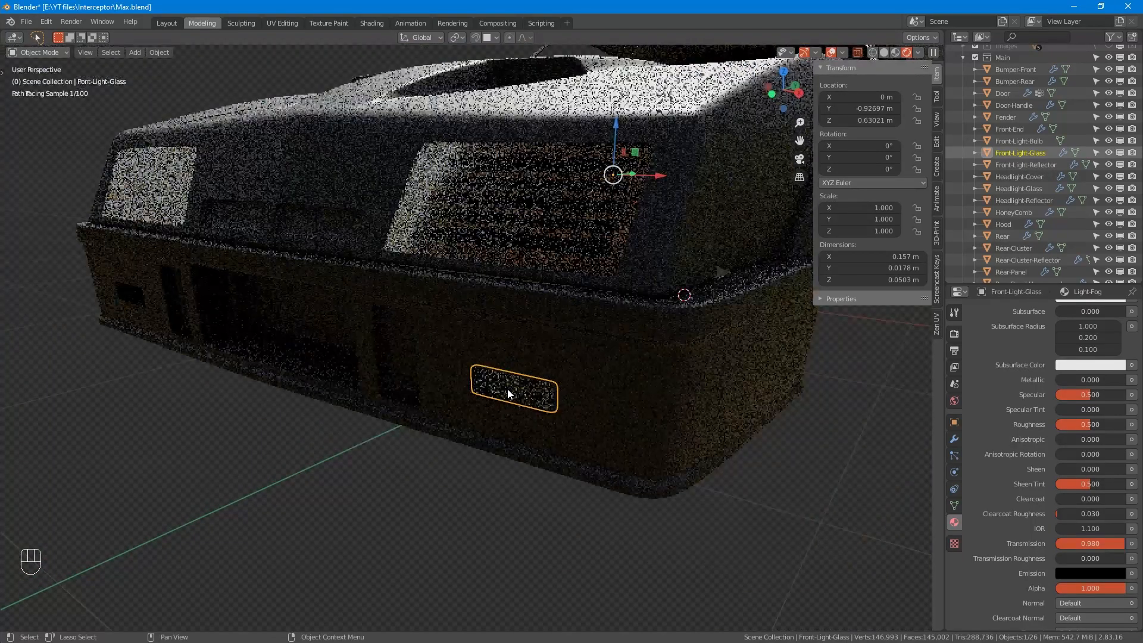
{"action": "scroll", "coordinate": [535, 399], "scroll_direction": "up", "scroll_amount": 4}
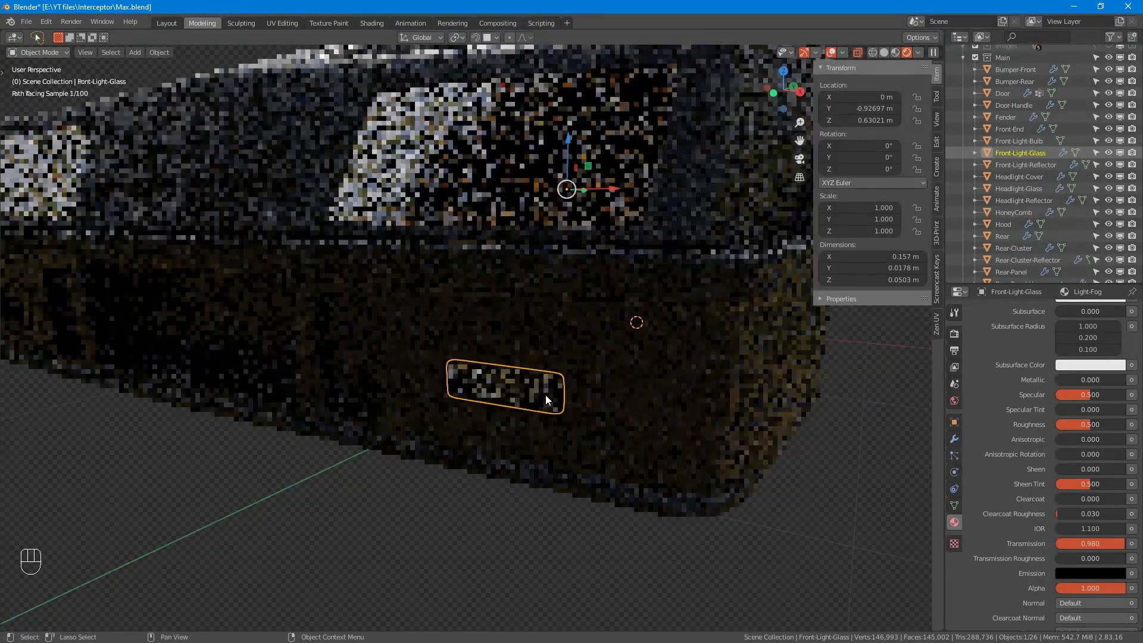
{"action": "left_click", "coordinate": [954, 439]}
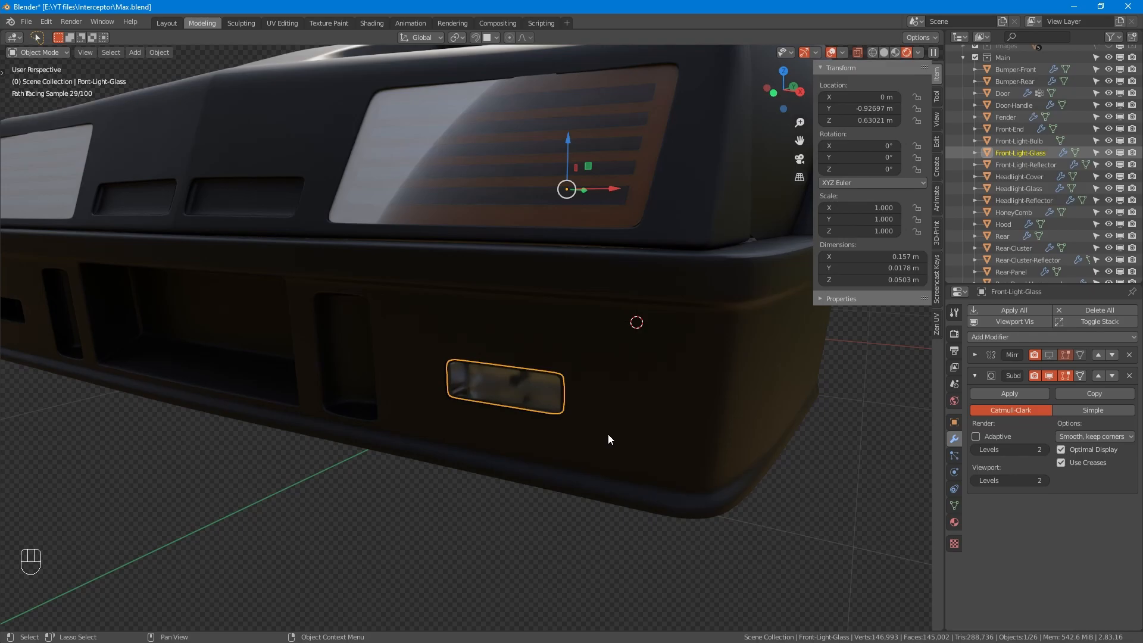
{"action": "left_click", "coordinate": [1049, 355]}
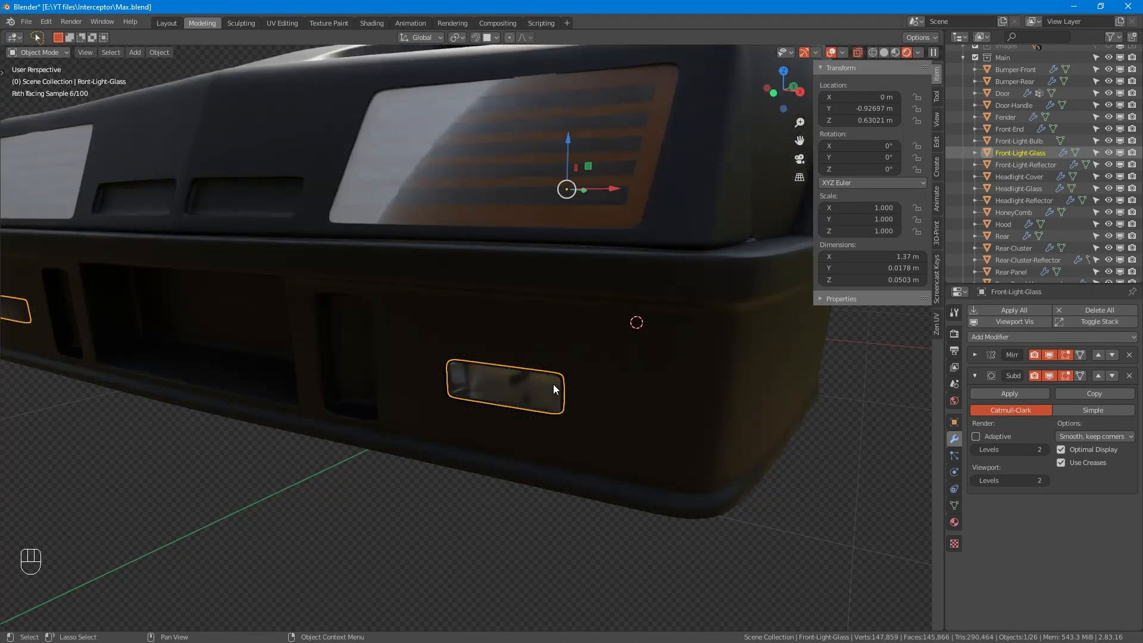
- Enable the viewport display of the Mirror modifier on Front-Light-Reflector
{"action": "left_click", "coordinate": [553, 385]}
{"action": "left_click", "coordinate": [1048, 357]}
{"action": "middle_click_drag", "start_coordinate": [160, 392], "coordinate": [227, 393]}
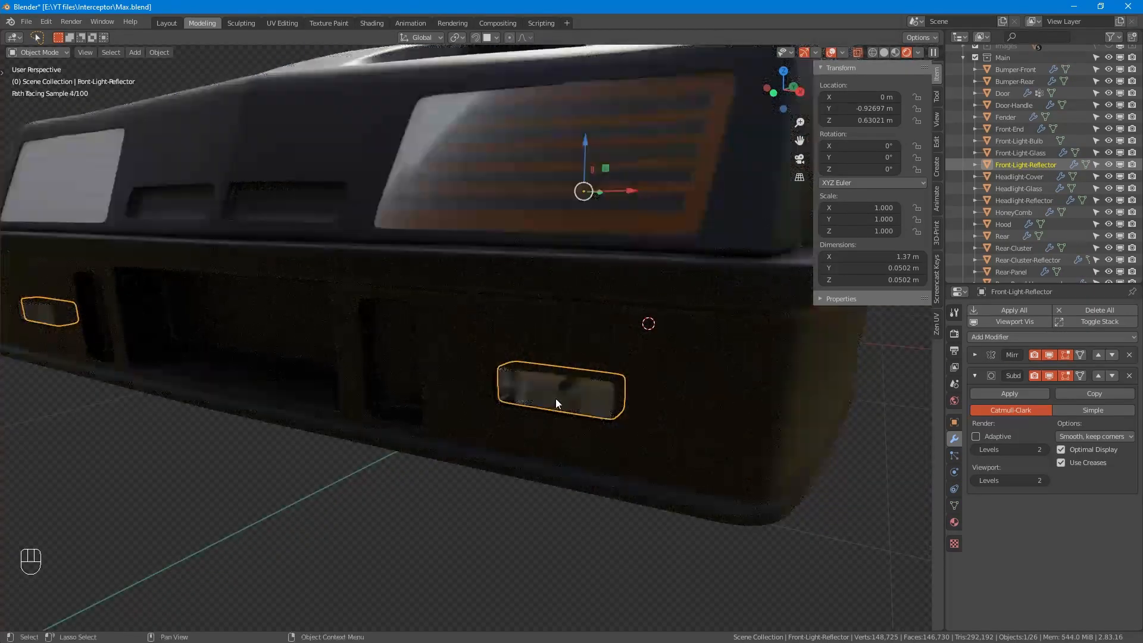
- Add a Mirror modifier on the X axis to Front-Light-Bulb with Bumper-Front as the mirror object
{"action": "left_click", "coordinate": [560, 389]}
{"action": "left_click", "coordinate": [560, 390]}
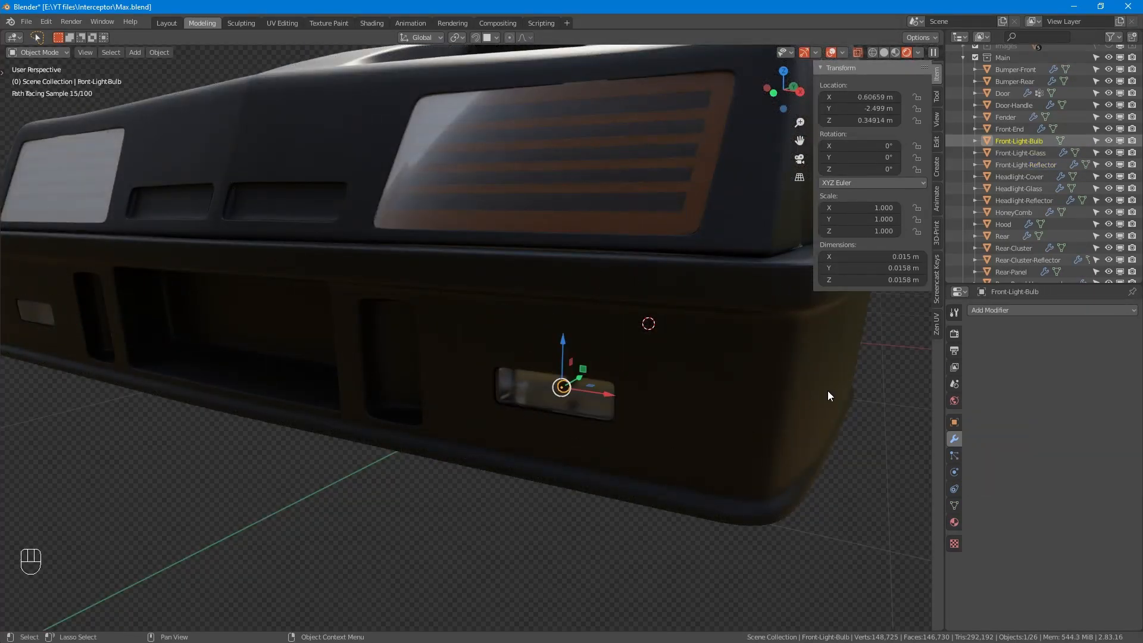
{"action": "left_click", "coordinate": [1034, 311]}
{"action": "left_click", "coordinate": [890, 429]}
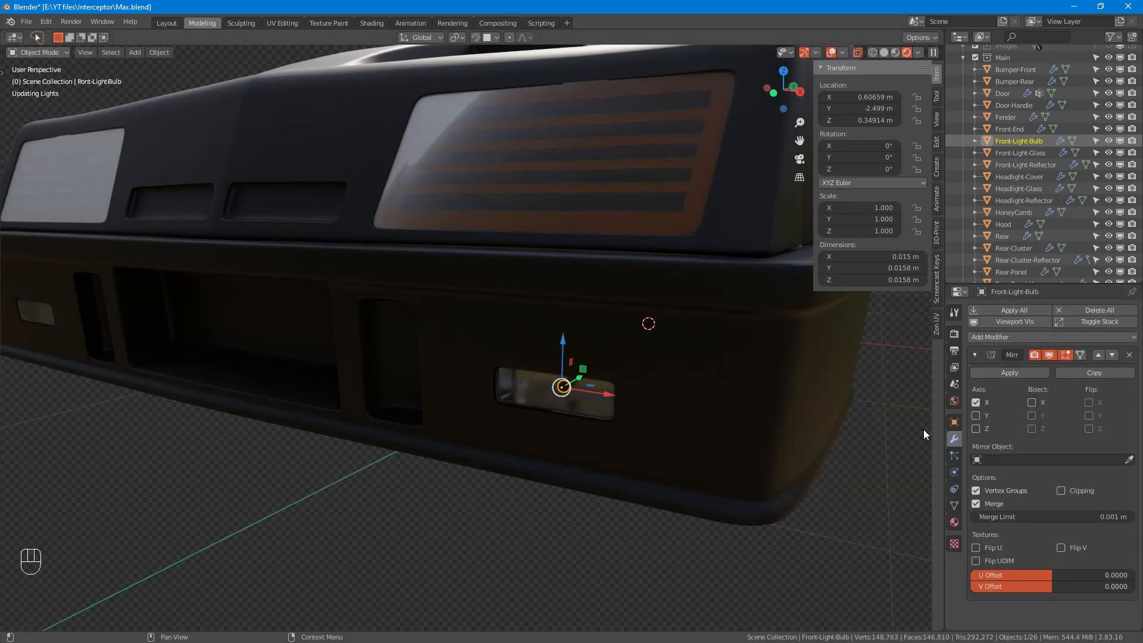
{"action": "left_click", "coordinate": [1130, 458]}
{"action": "left_click", "coordinate": [357, 345]}
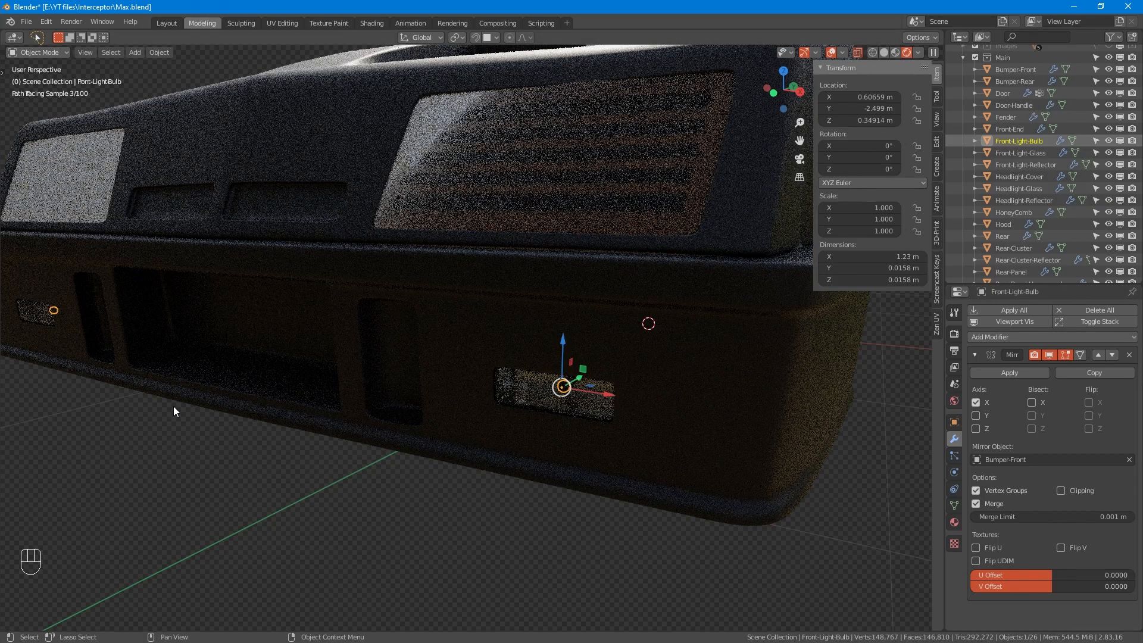
{"action": "middle_click_drag", "start_coordinate": [174, 408], "coordinate": [266, 417]}
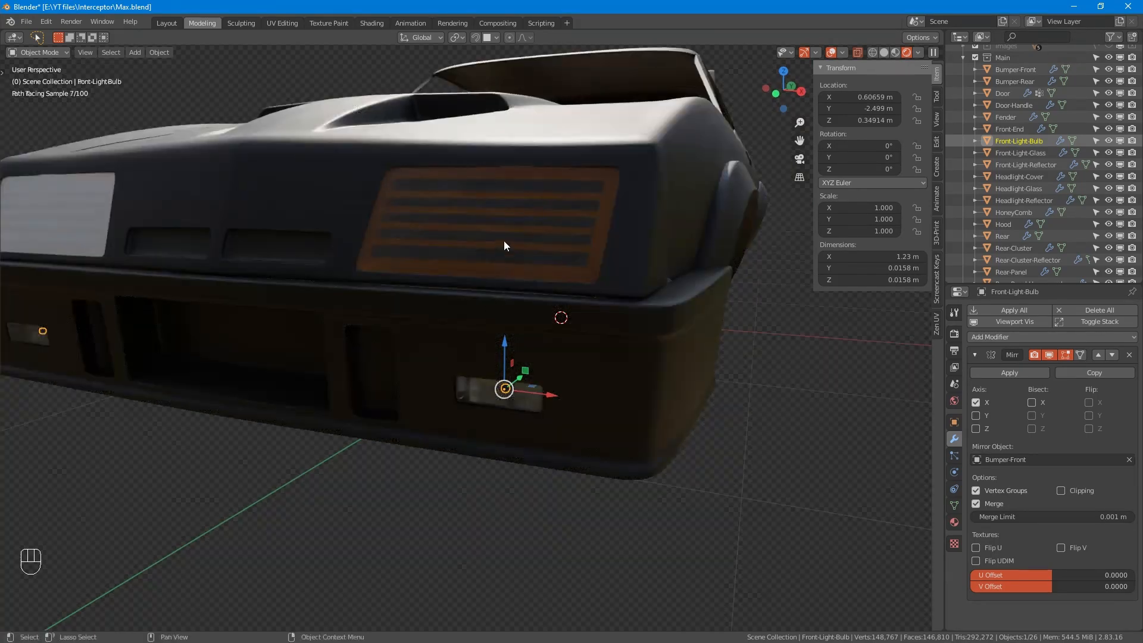
- Set the IOR of the Cover-Glass material on Headlight-Cover to 1
{"action": "left_click", "coordinate": [504, 246]}
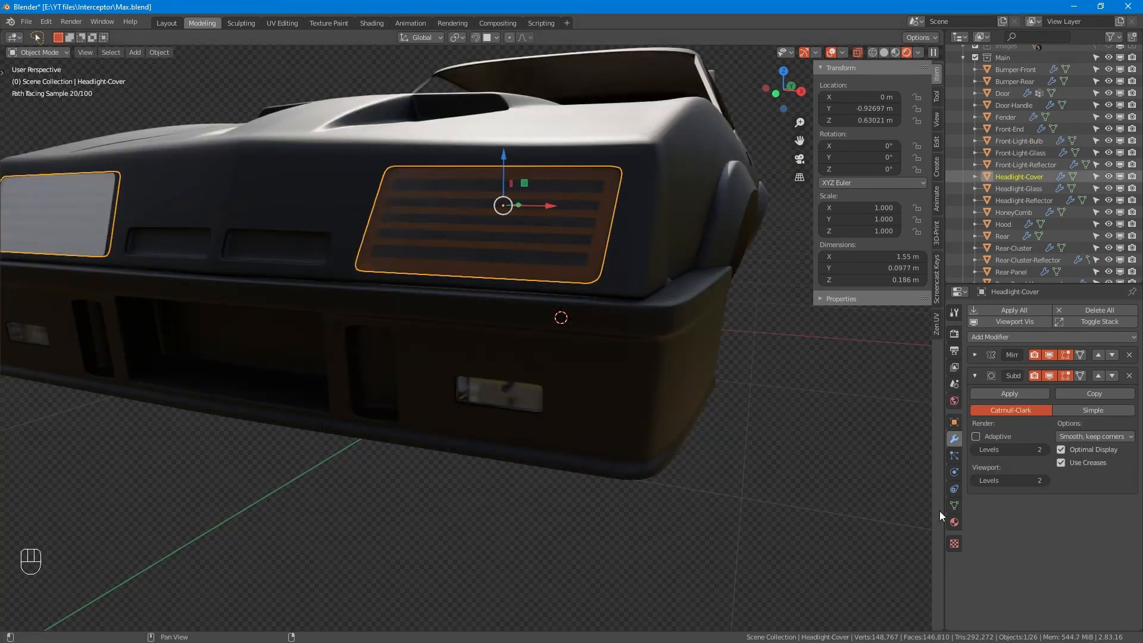
{"action": "left_click", "coordinate": [954, 522]}
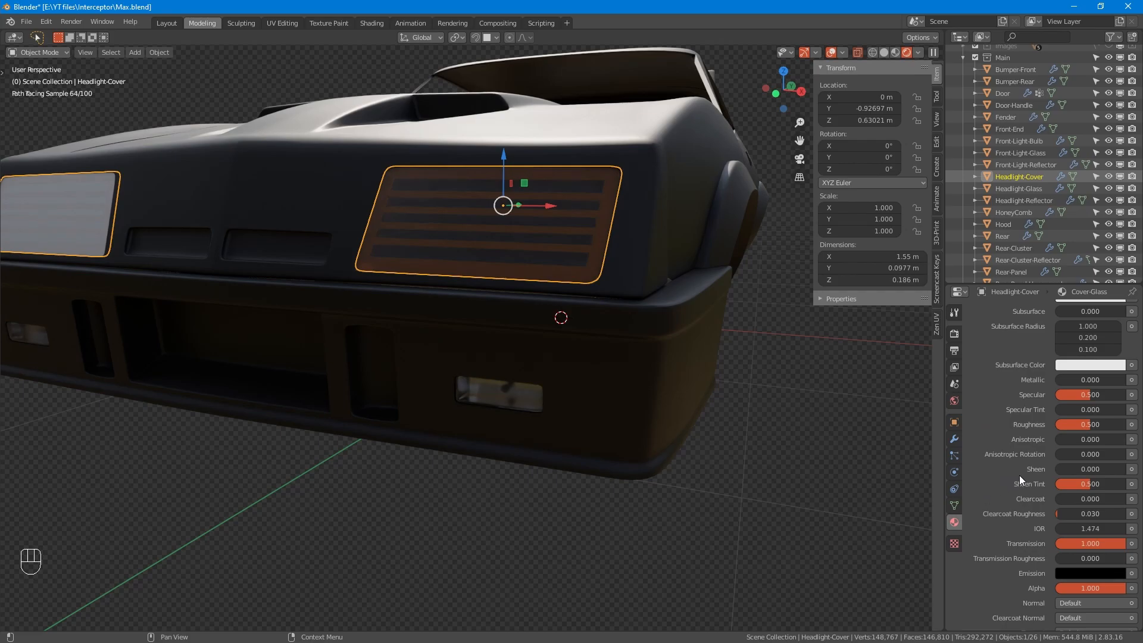
{"action": "left_click", "coordinate": [1088, 537]}
{"action": "left_click", "coordinate": [1092, 530]}
{"action": "type", "text": "1"}
{"action": "key", "text": "Return"}
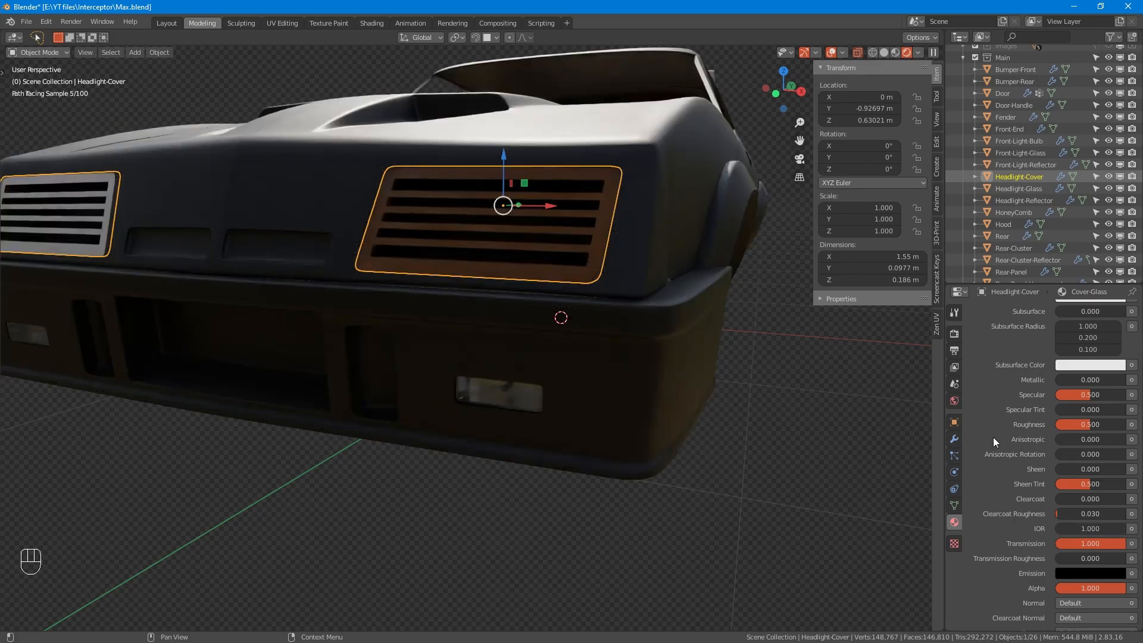
- Set the IOR of Headlight-Cover's Cover-Gold material to 1
{"action": "scroll", "coordinate": [1025, 383], "scroll_direction": "up", "scroll_amount": 8}
{"action": "left_click", "coordinate": [1017, 326]}
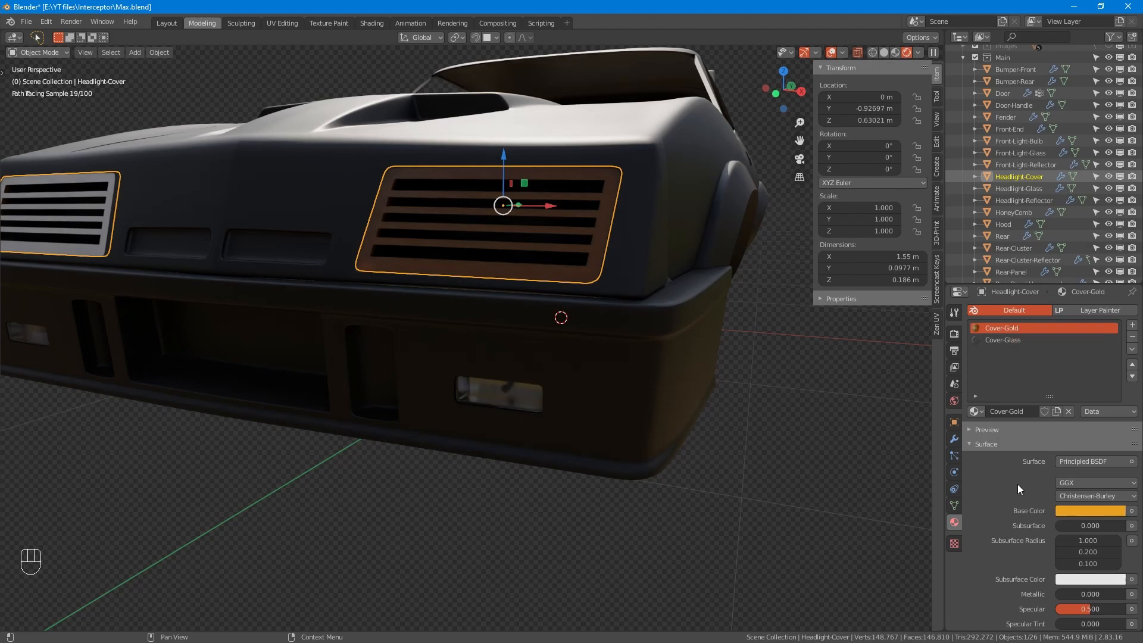
{"action": "scroll", "coordinate": [1017, 486], "scroll_direction": "down", "scroll_amount": 10}
{"action": "left_click", "coordinate": [1097, 482]}
{"action": "type", "text": "1"}
{"action": "key", "text": "Return"}
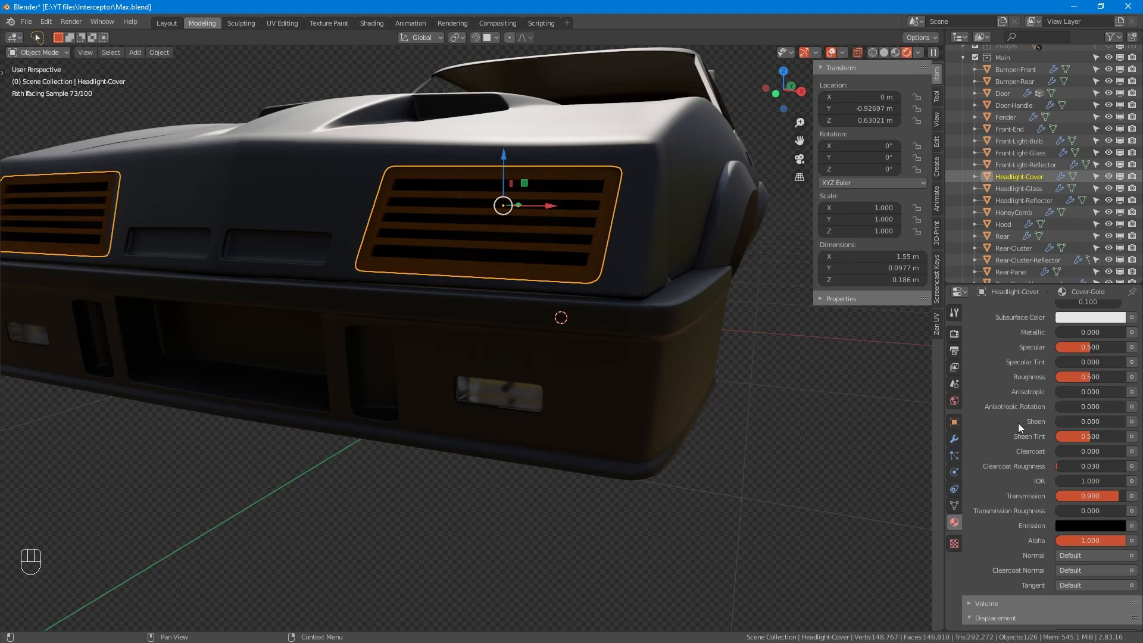
- Change the Cover-Gold base color to a darker, more saturated yellow with hue 0.128 and saturation 0.962
{"action": "scroll", "coordinate": [1019, 422], "scroll_direction": "up", "scroll_amount": 8}
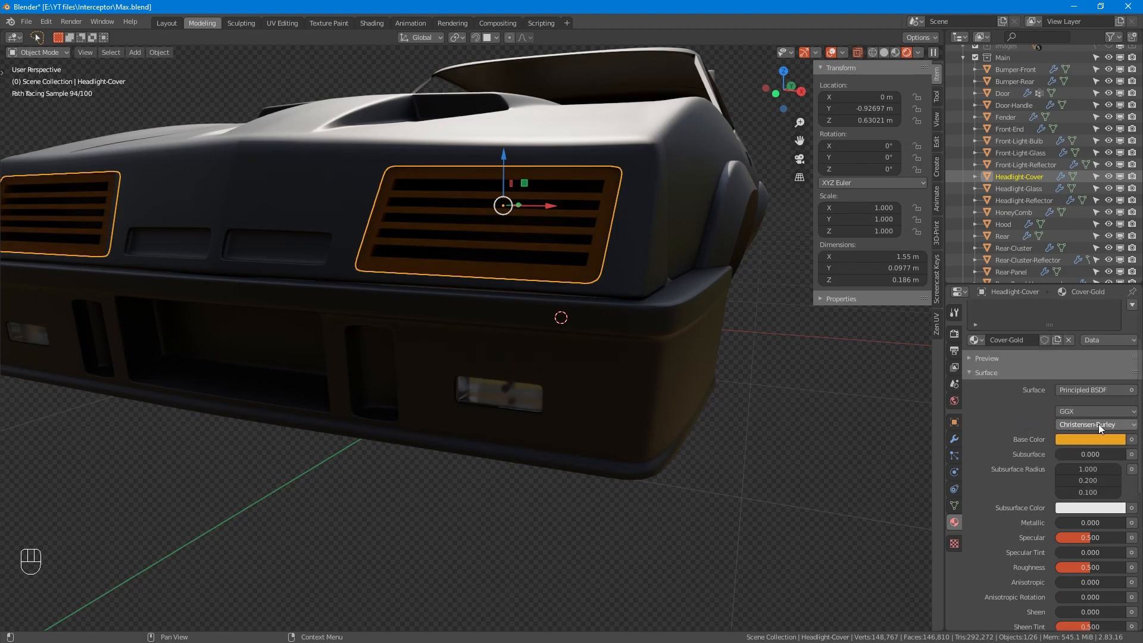
{"action": "left_click", "coordinate": [1099, 440]}
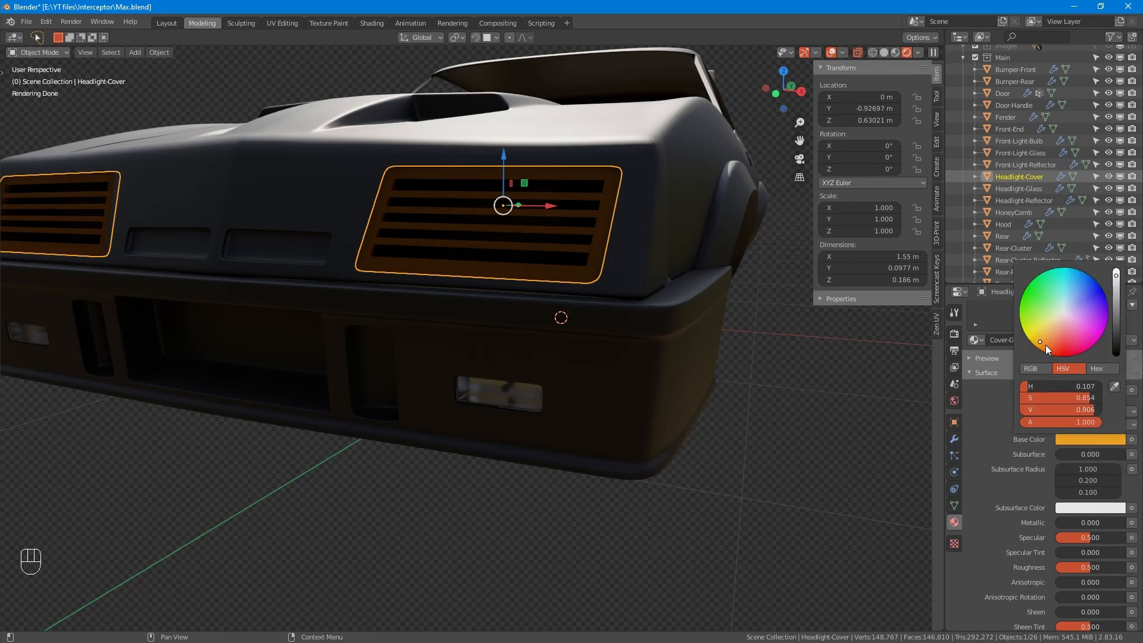
{"action": "left_click_drag", "start_coordinate": [1041, 341], "coordinate": [1033, 342]}
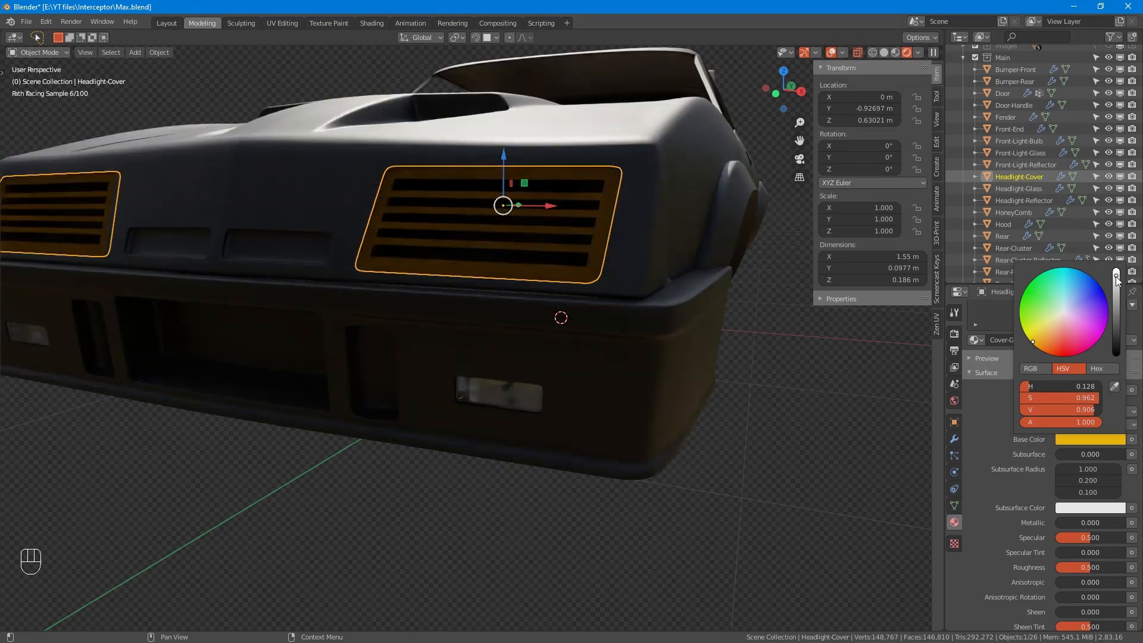
{"action": "left_click_drag", "start_coordinate": [1117, 278], "coordinate": [1118, 302]}
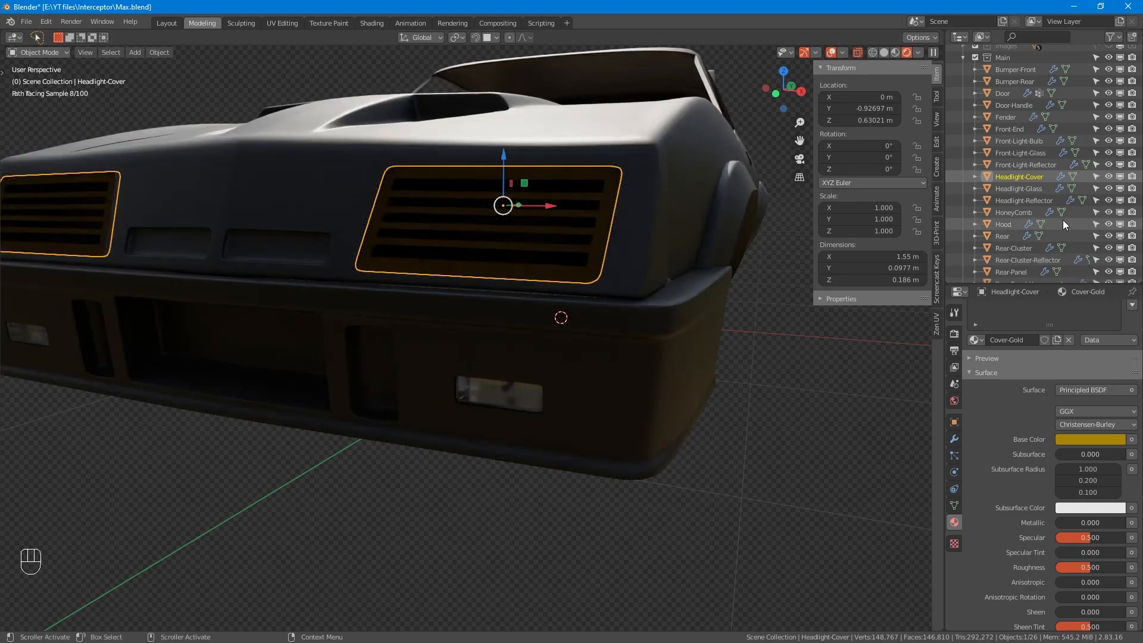
- Unhide the two headlight spot lights, Spot and Spot.001, in the viewport
{"action": "scroll", "coordinate": [1062, 221], "scroll_direction": "down", "scroll_amount": 6}
{"action": "left_click", "coordinate": [1109, 200]}
{"action": "left_click", "coordinate": [1109, 212]}
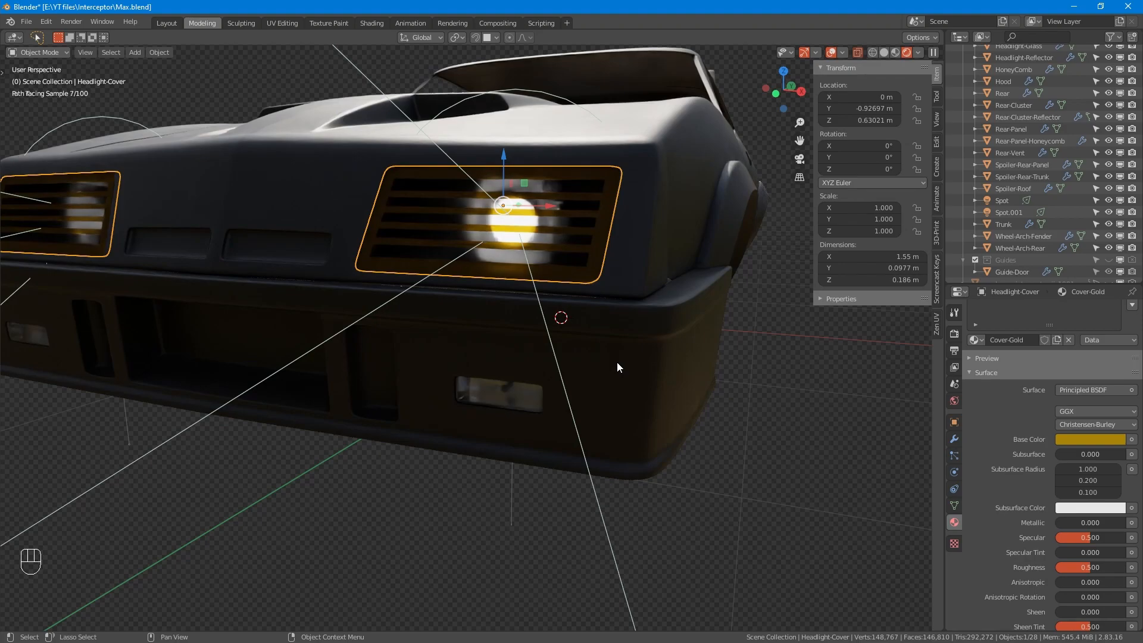
- Set the spot shape size of the Spot headlight lamp to 80°
{"action": "left_click", "coordinate": [607, 531]}
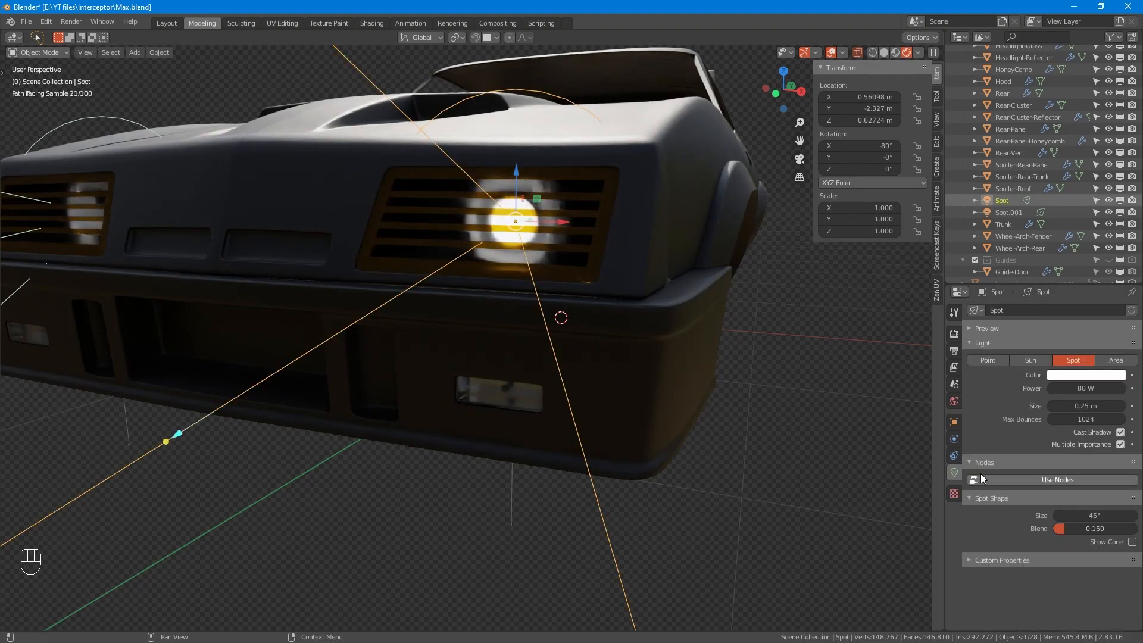
{"action": "left_click", "coordinate": [1095, 516]}
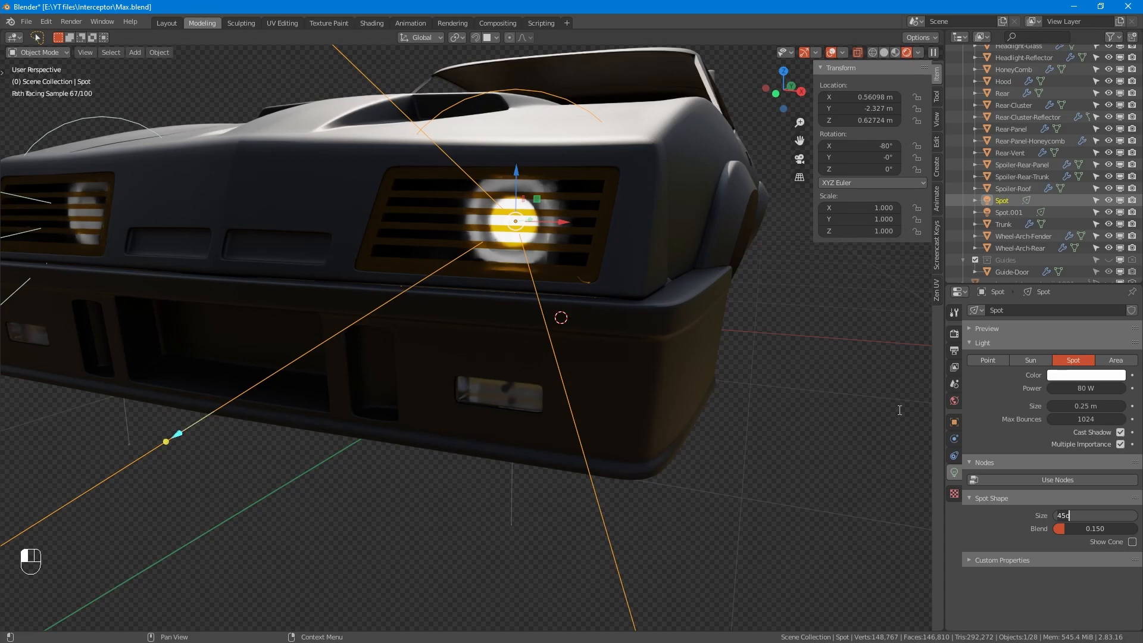
{"action": "key", "text": "BackSpace"}
{"action": "key", "text": "BackSpace"}
{"action": "key", "text": "BackSpace"}
{"action": "type", "text": "80"}
{"action": "key", "text": "Return"}
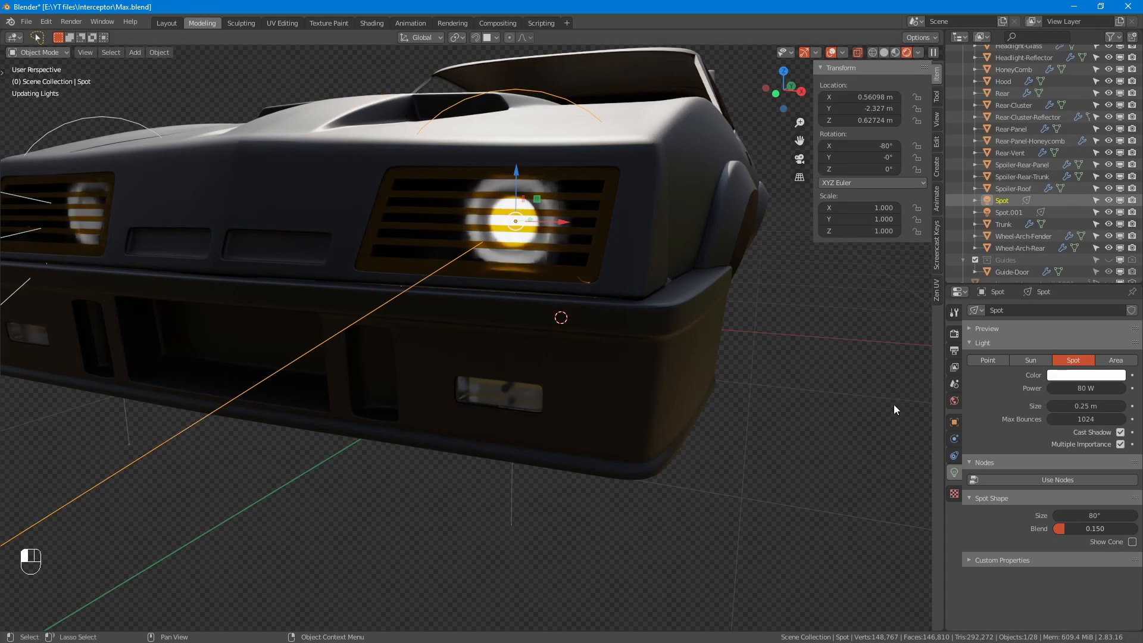
- Set the spot shape size of the other headlight lamp, Spot.001, to 80°
{"action": "left_click", "coordinate": [100, 214]}
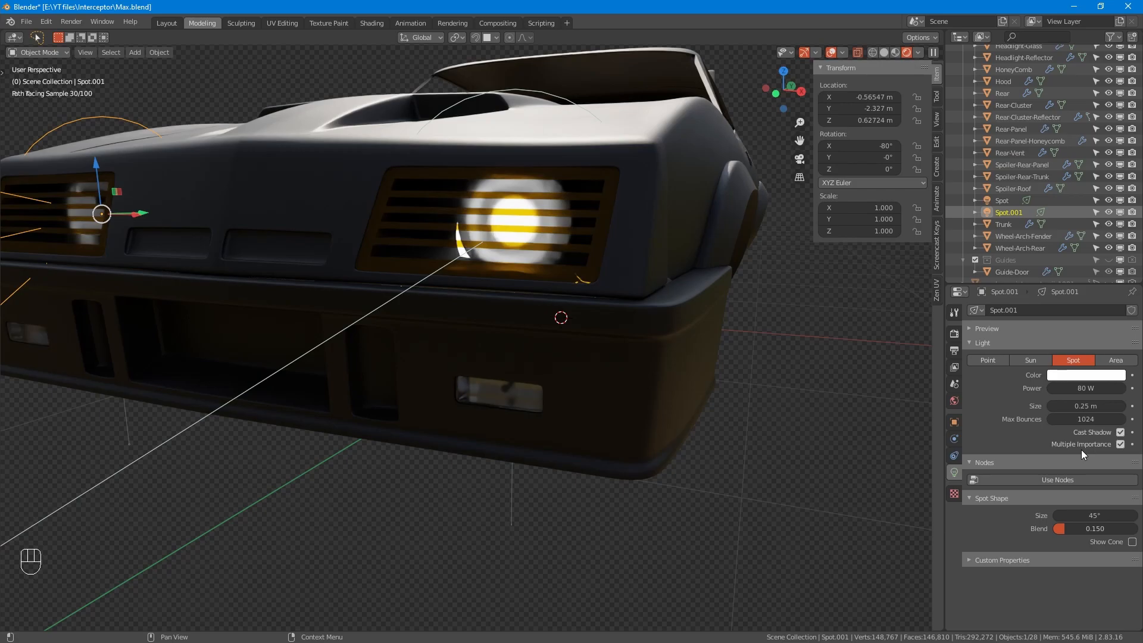
{"action": "left_click", "coordinate": [1095, 515]}
{"action": "key", "text": "BackSpace"}
{"action": "key", "text": "BackSpace"}
{"action": "key", "text": "BackSpace"}
{"action": "type", "text": "80"}
{"action": "key", "text": "Return"}
- Turn off the viewport overlays, deselect everything and hide the transform sidebar for a clean view of the lit headlights
{"action": "left_click_drag", "start_coordinate": [744, 428], "coordinate": [492, 344], "text": "alt"}
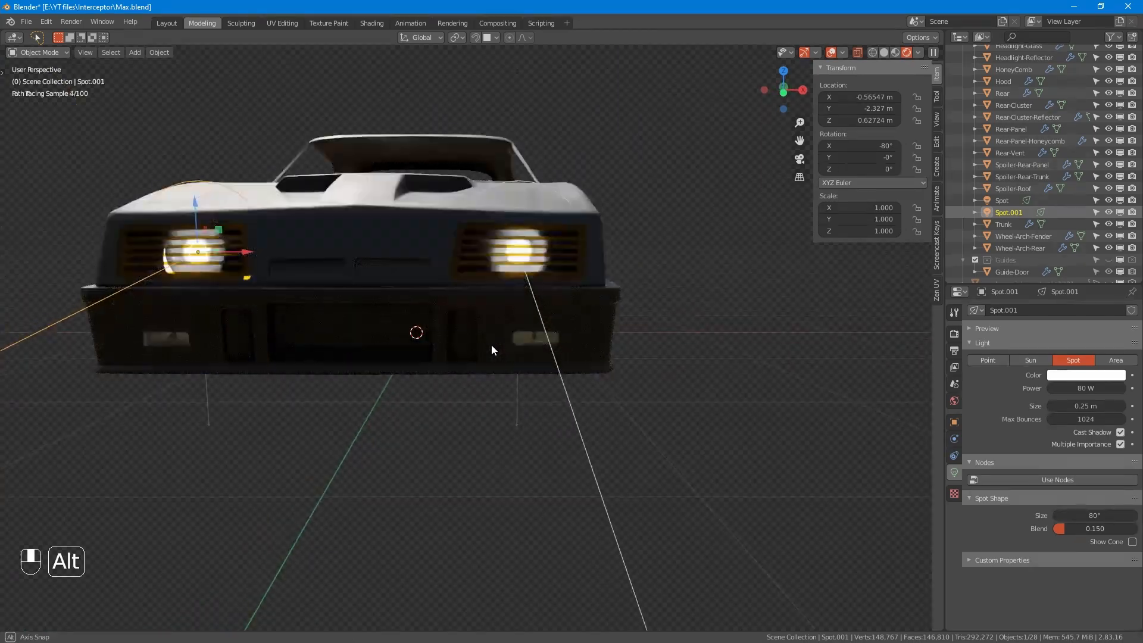
{"action": "left_click_drag", "start_coordinate": [480, 444], "coordinate": [481, 428], "text": "alt"}
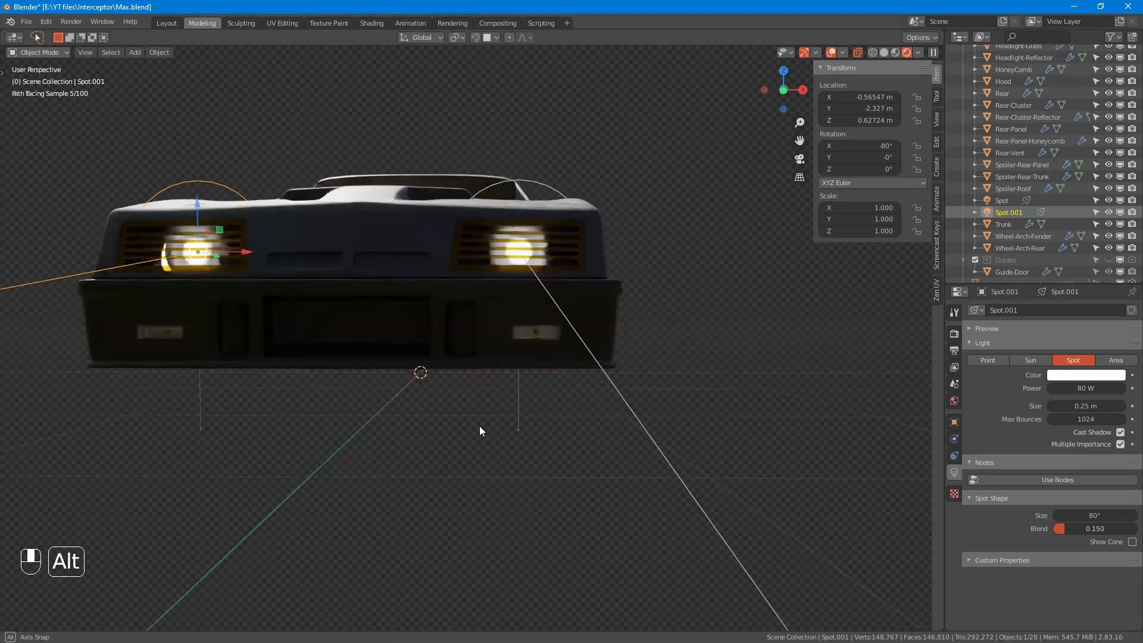
{"action": "left_click_drag", "start_coordinate": [701, 398], "coordinate": [668, 390], "text": "alt"}
{"action": "left_click_drag", "start_coordinate": [546, 334], "coordinate": [568, 386], "text": "alt"}
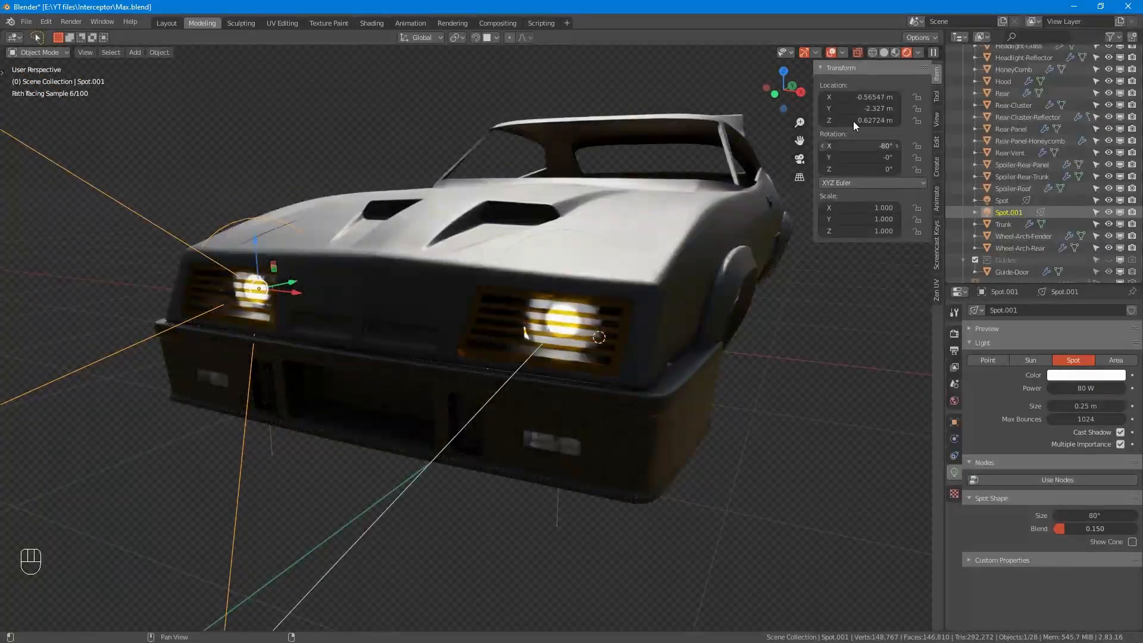
{"action": "left_click", "coordinate": [832, 53]}
{"action": "left_click", "coordinate": [781, 366]}
{"action": "left_click_drag", "start_coordinate": [781, 369], "coordinate": [731, 373], "text": "alt"}
{"action": "key", "text": "n"}
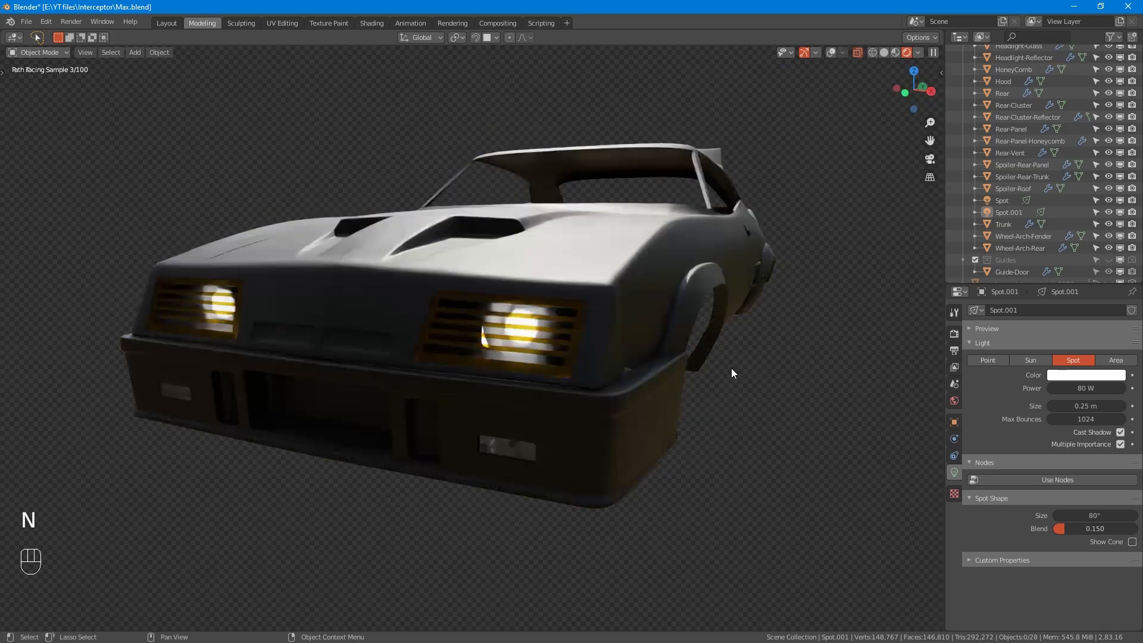